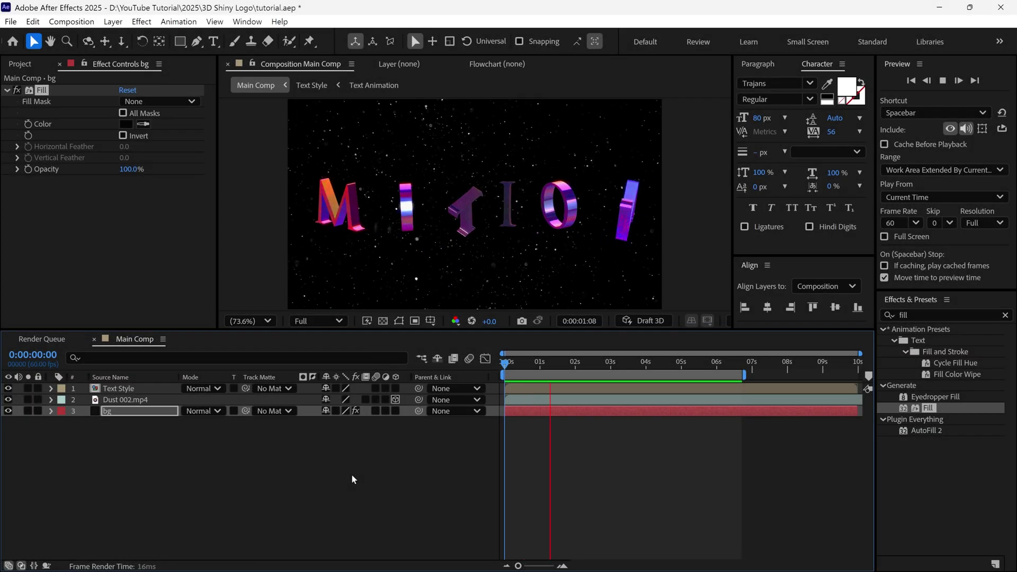
Clear the effects search, set the Gradient layer to Saturation mode, and scrub to preview the tinted title.
{"action": "left_click", "coordinate": [1004, 315]}
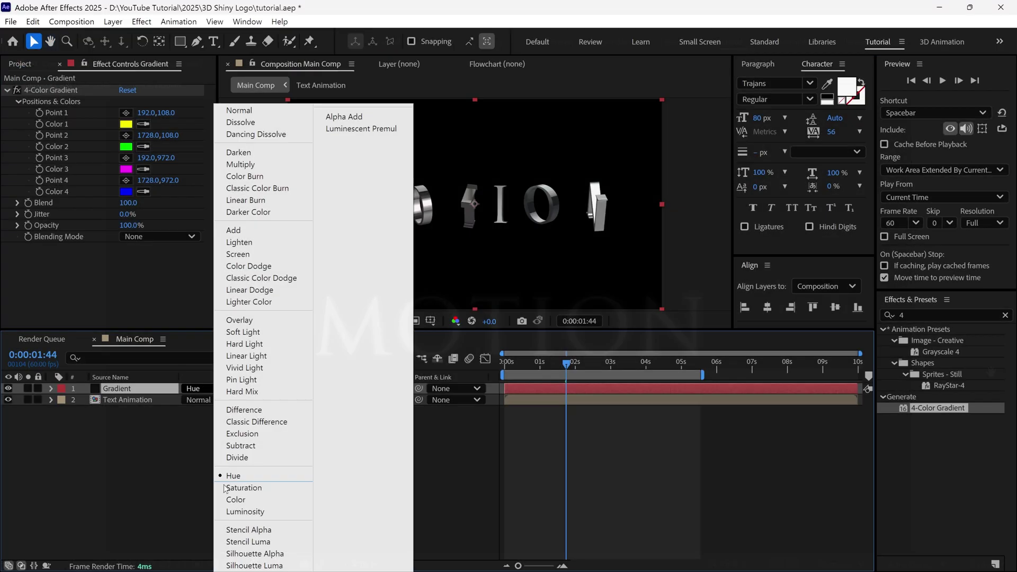
{"action": "left_click", "coordinate": [228, 487]}
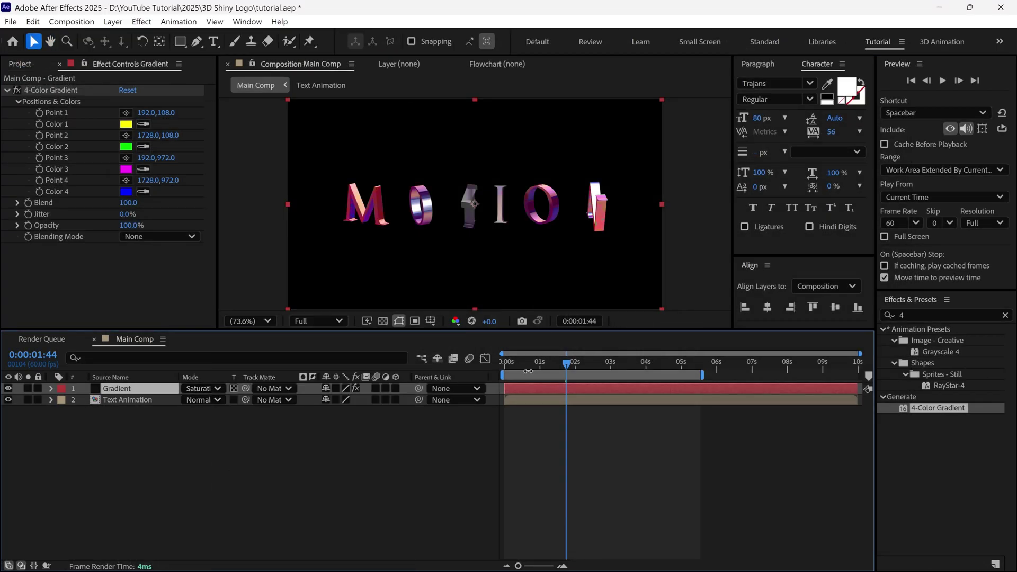
{"action": "left_click_drag", "start_coordinate": [568, 365], "coordinate": [608, 379]}
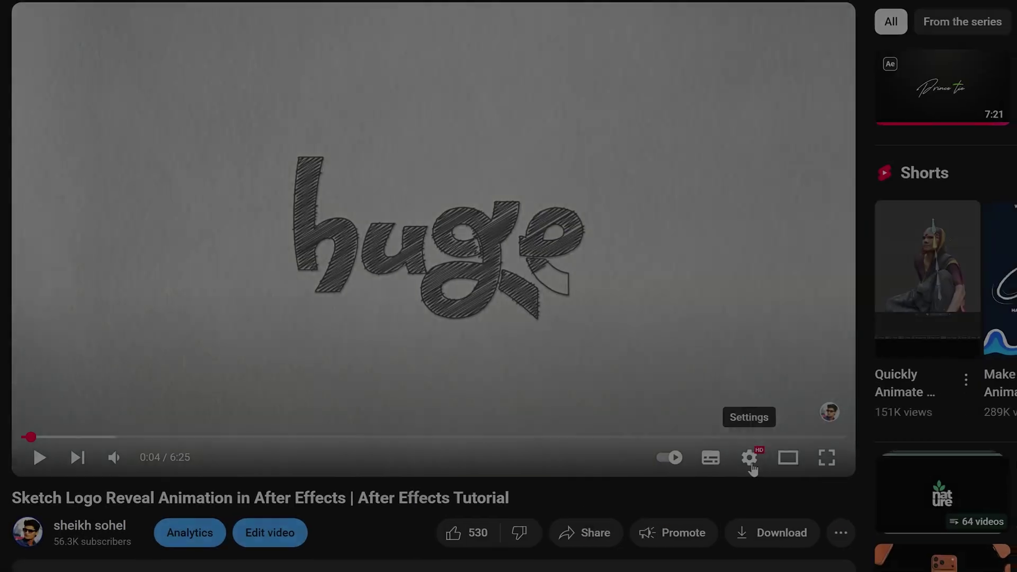
Open the player's Audio track setting and scroll through the available languages.
{"action": "left_click", "coordinate": [749, 454]}
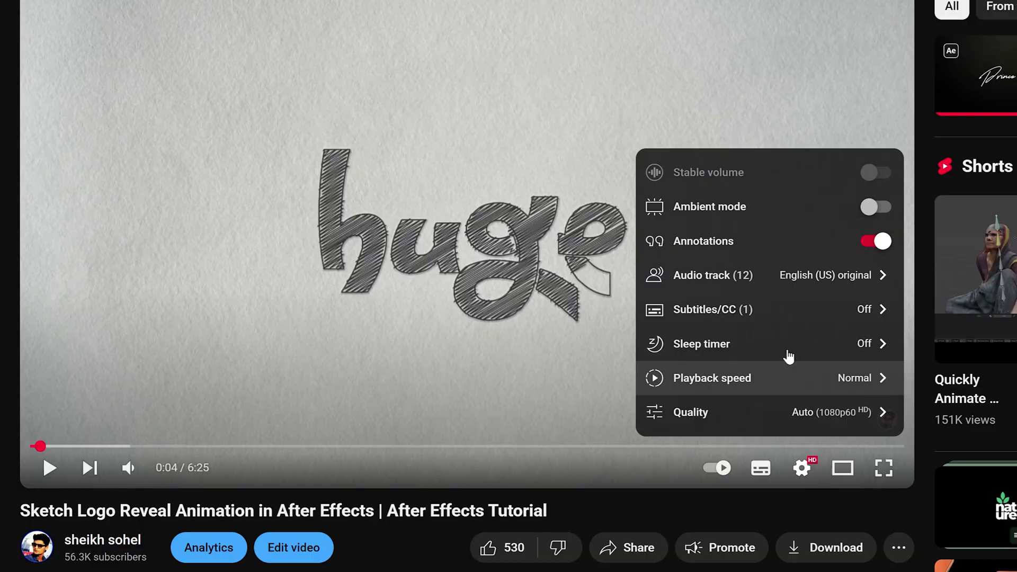
{"action": "left_click", "coordinate": [864, 276]}
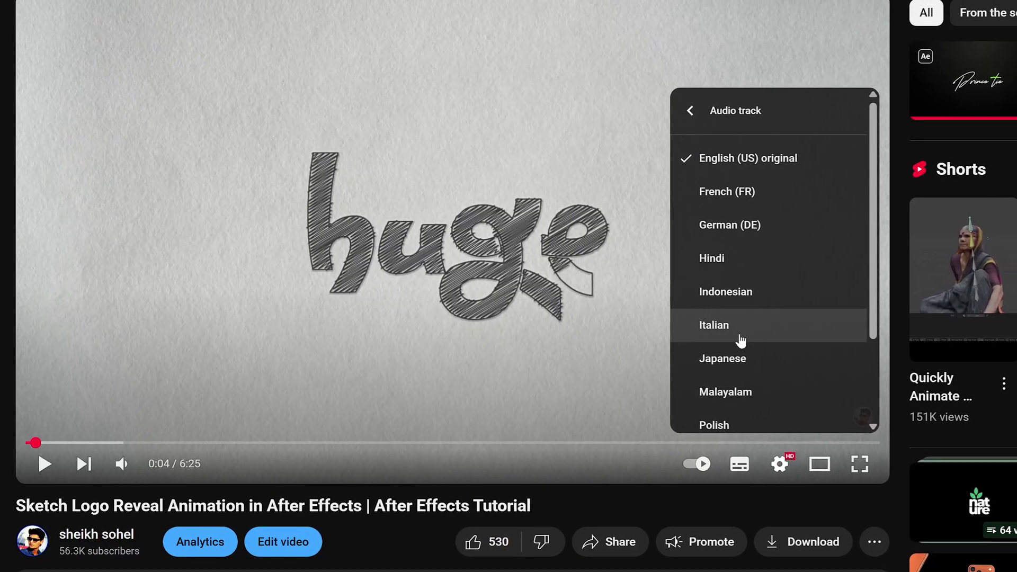
{"action": "scroll", "coordinate": [731, 384], "scroll_direction": "down", "scroll_amount": 2}
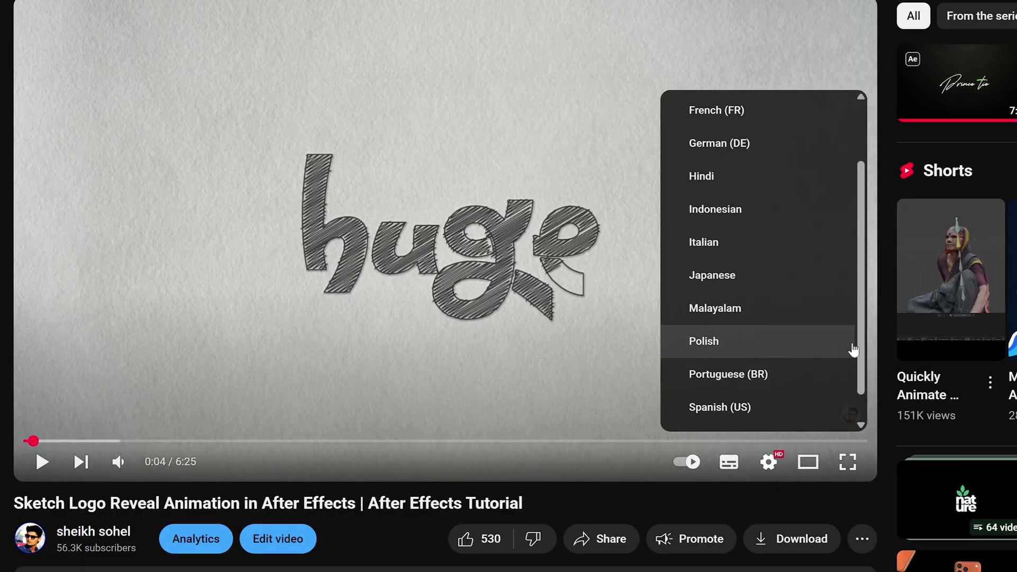
{"action": "scroll", "coordinate": [856, 370], "scroll_direction": "down", "scroll_amount": 1}
{"action": "scroll", "coordinate": [855, 364], "scroll_direction": "up", "scroll_amount": 4}
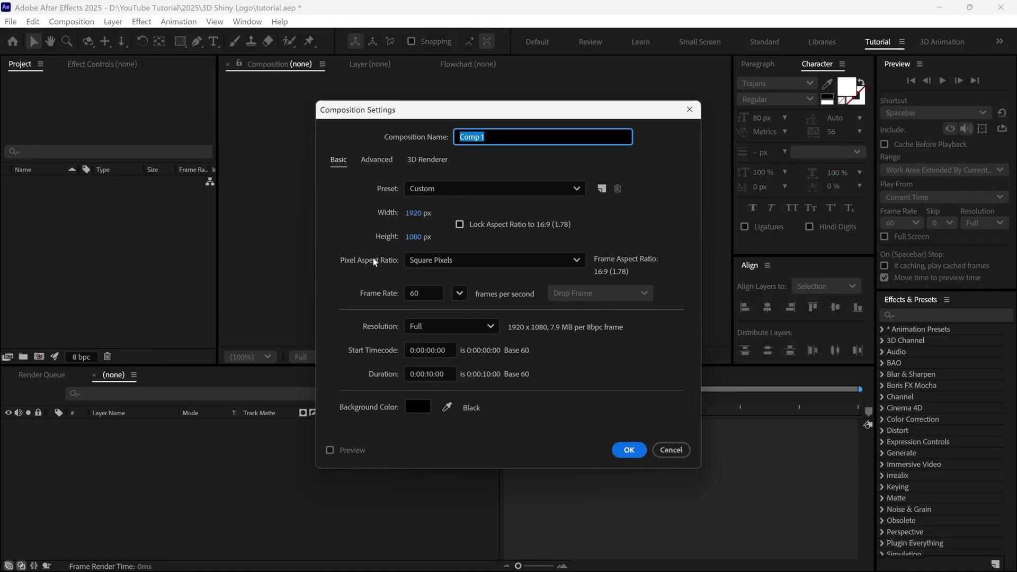
Name the 1920×1080, 60 fps, 10-second composition 'Main Comp' and create it.
{"action": "type", "text": "Main"}
{"action": "left_click", "coordinate": [628, 449]}
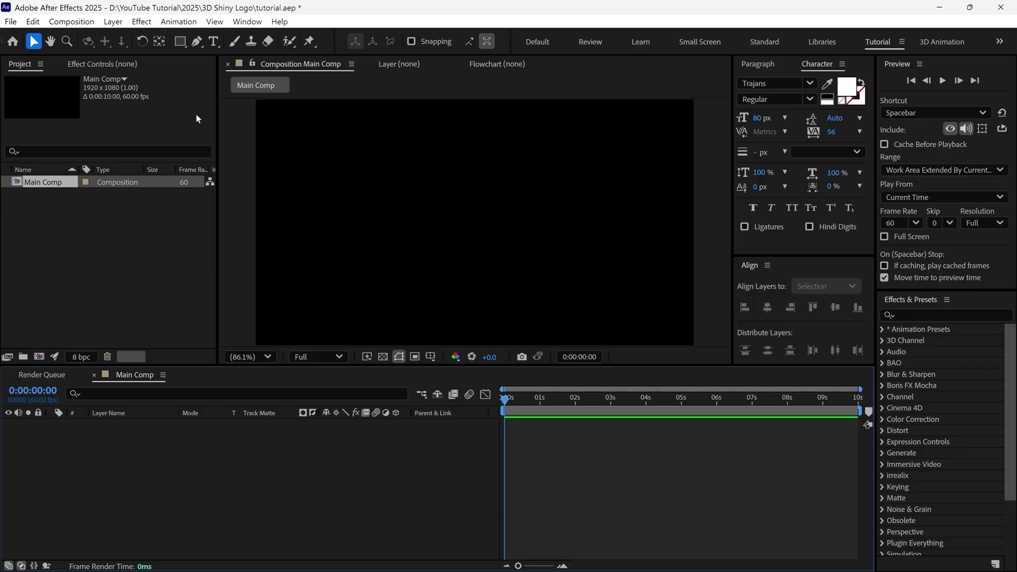
Add a text layer reading 'MOTION' and centre it horizontally and vertically in the comp.
{"action": "left_click", "coordinate": [214, 42]}
{"action": "left_click", "coordinate": [362, 232]}
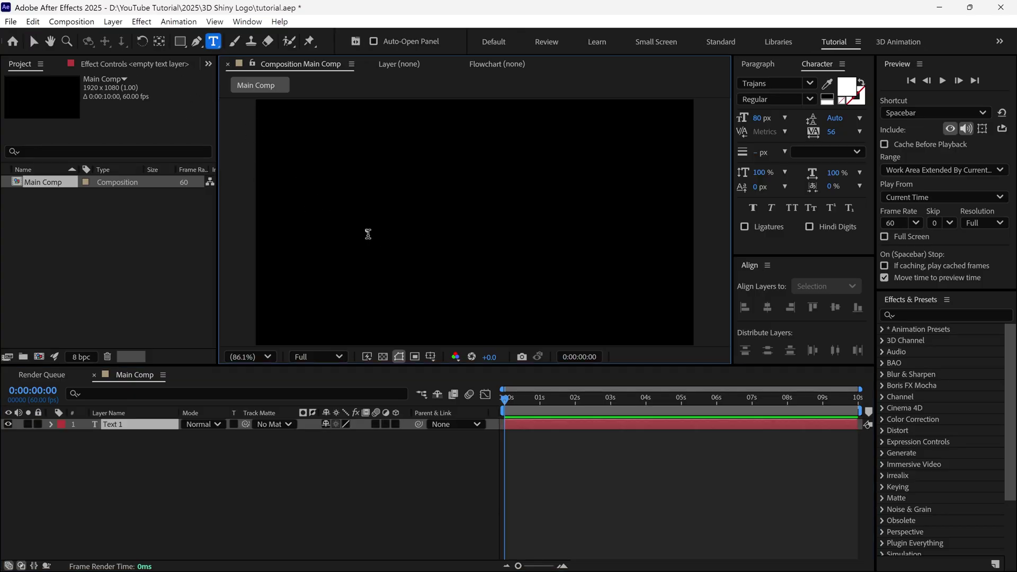
{"action": "type", "text": "MOTION"}
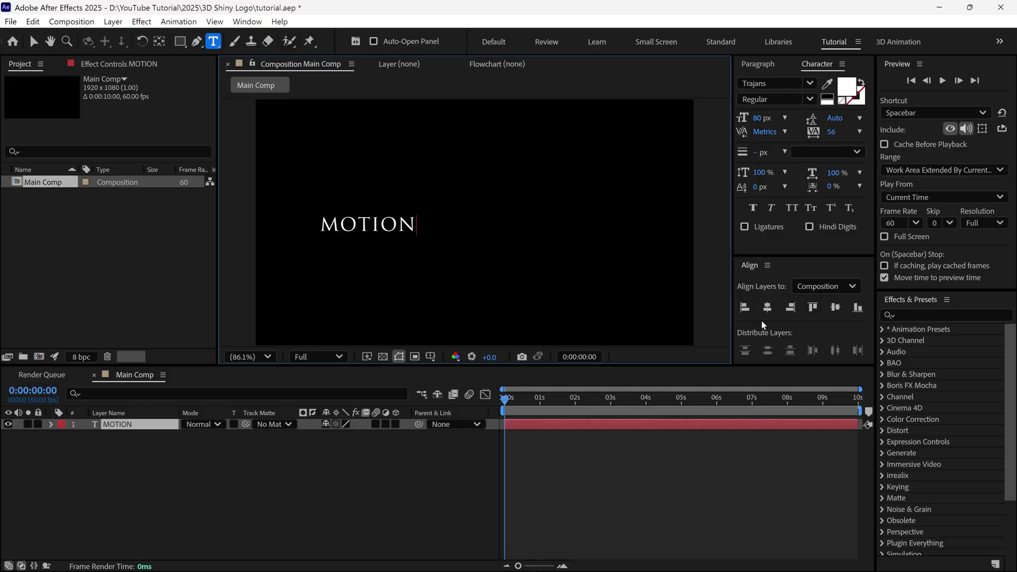
{"action": "left_click", "coordinate": [767, 307]}
{"action": "left_click", "coordinate": [836, 312]}
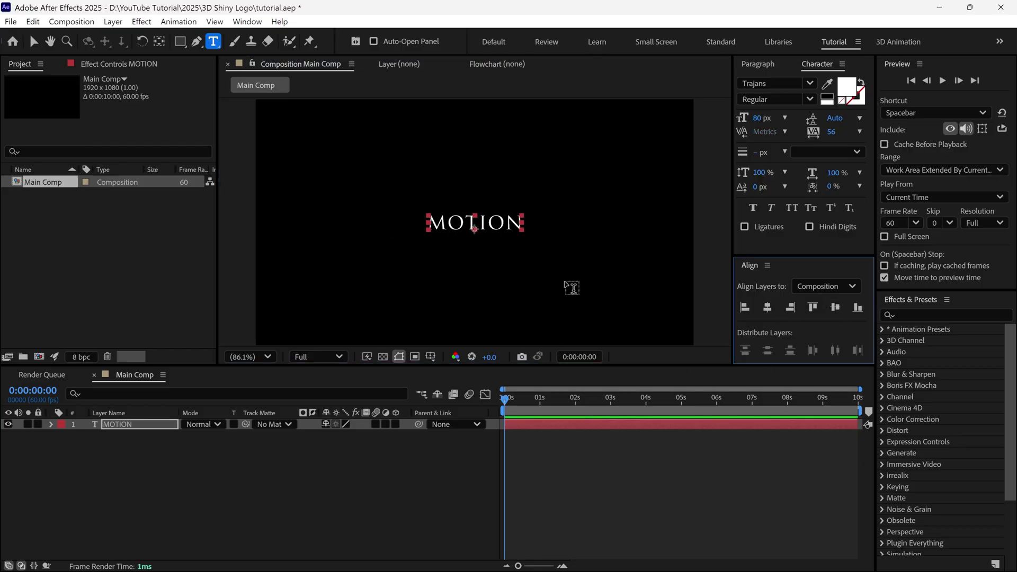
{"action": "key", "text": "v"}
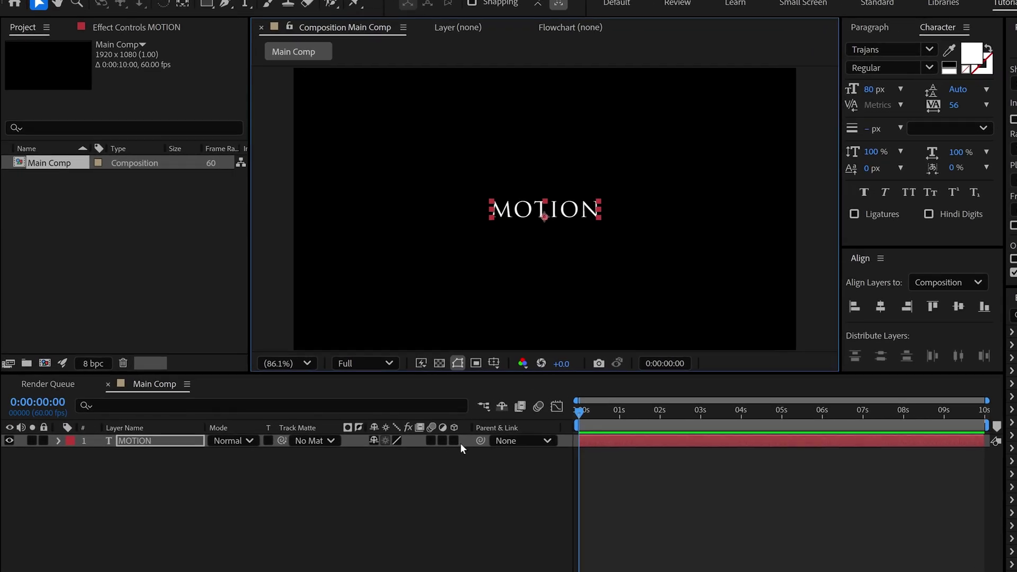
{"action": "left_click", "coordinate": [396, 424]}
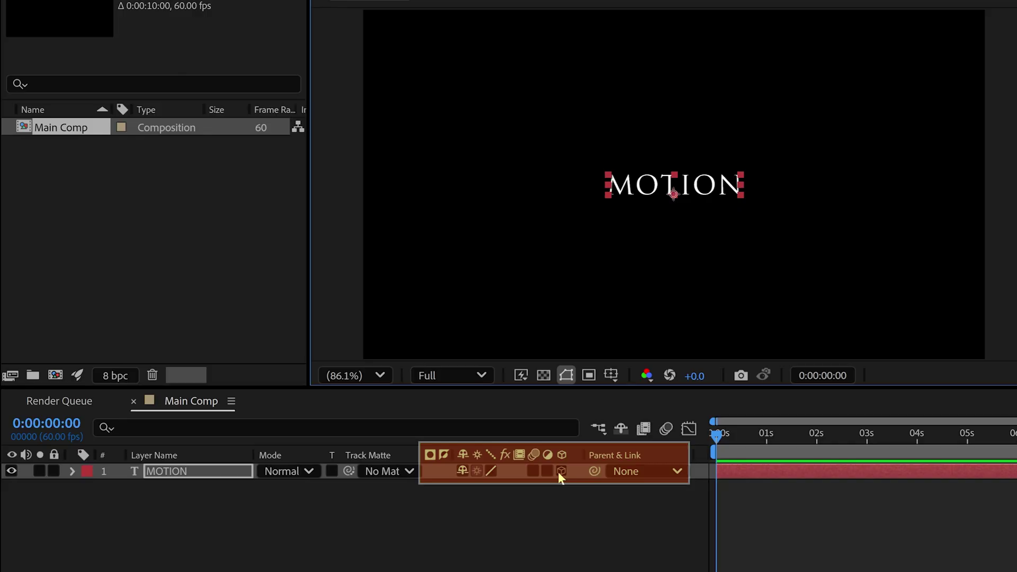
Bring the layer switch columns into view and enable the 3D Layer switch on MOTION.
{"action": "left_click", "coordinate": [560, 471]}
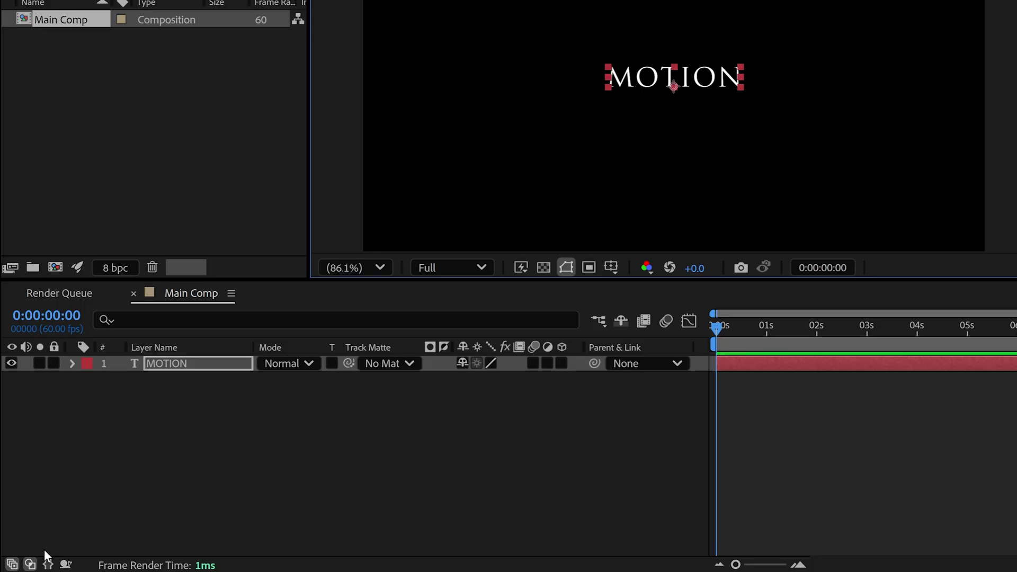
{"action": "left_click", "coordinate": [10, 565]}
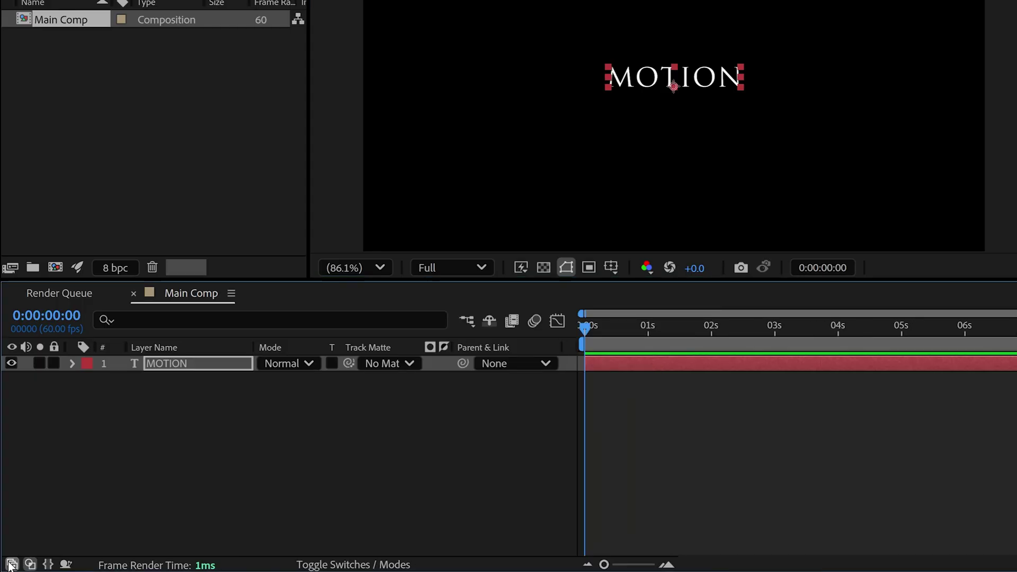
{"action": "left_click", "coordinate": [11, 565]}
{"action": "left_click", "coordinate": [11, 565]}
{"action": "left_click", "coordinate": [10, 565]}
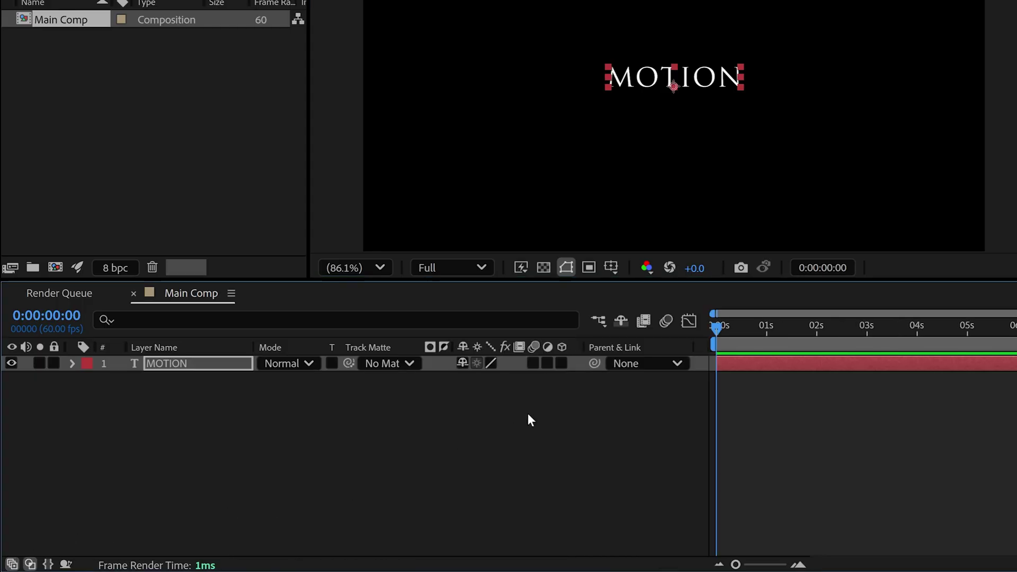
{"action": "left_click", "coordinate": [561, 364]}
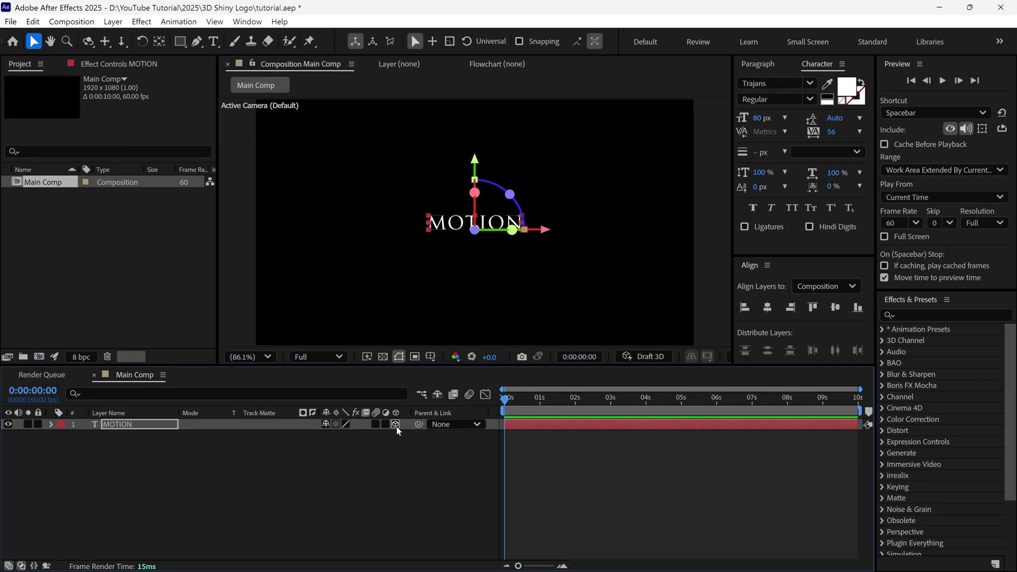
Add Camera 1 to the comp as a Two-Node camera with the 80mm lens preset.
{"action": "right_click", "coordinate": [350, 438]}
{"action": "mouse_move", "coordinate": [380, 279]}
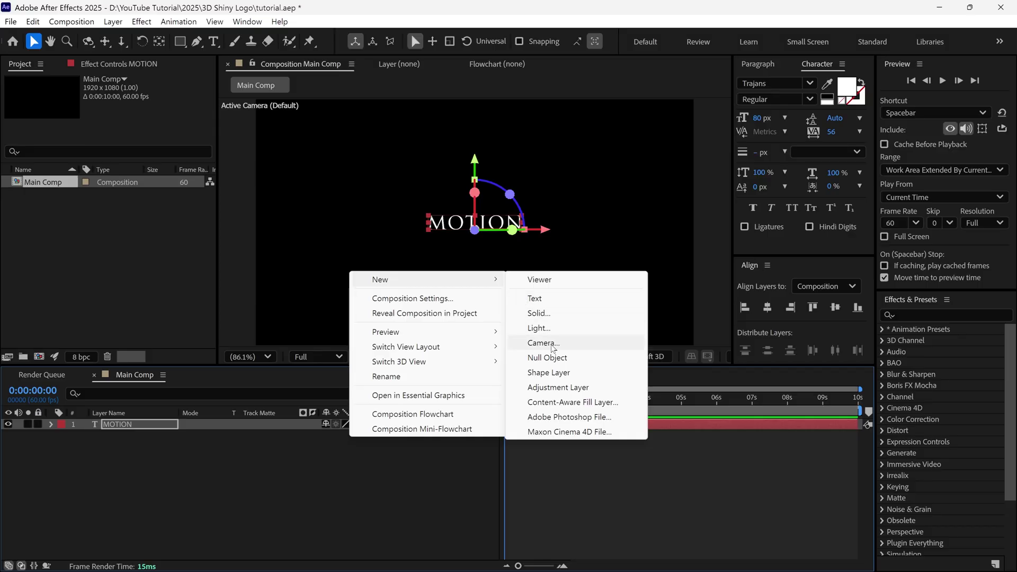
{"action": "left_click", "coordinate": [552, 347]}
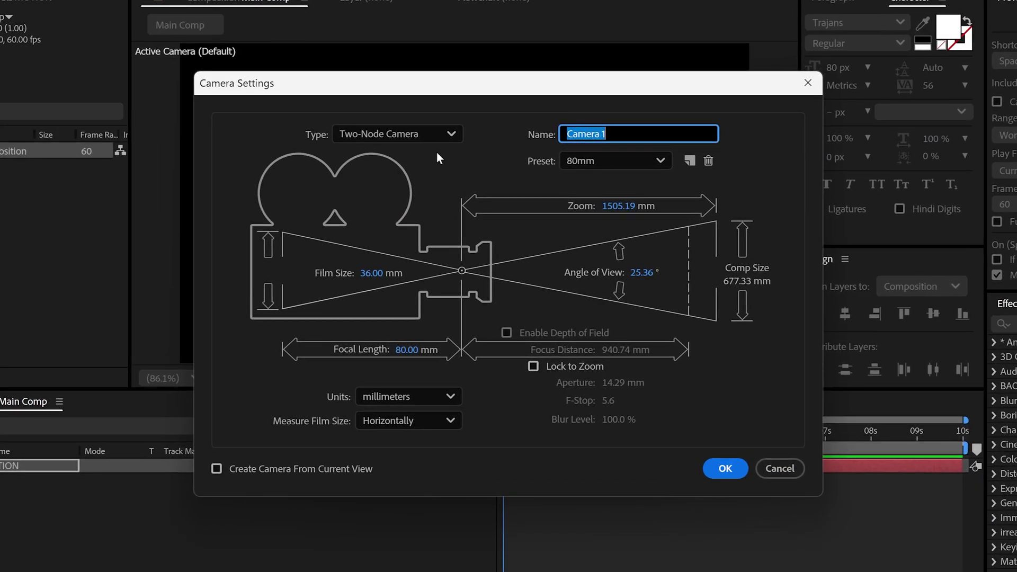
{"action": "left_click", "coordinate": [447, 169]}
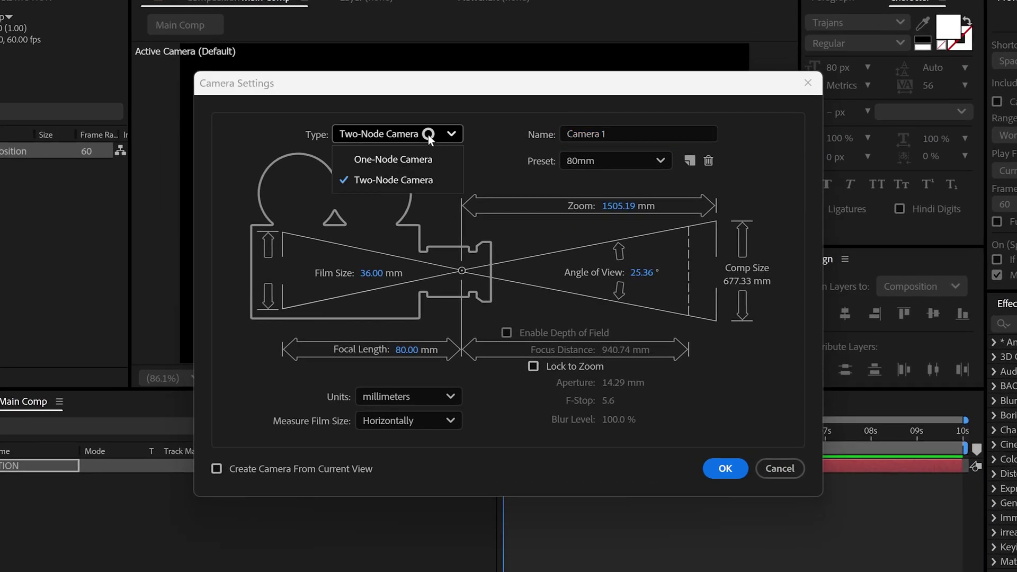
{"action": "left_click", "coordinate": [402, 179]}
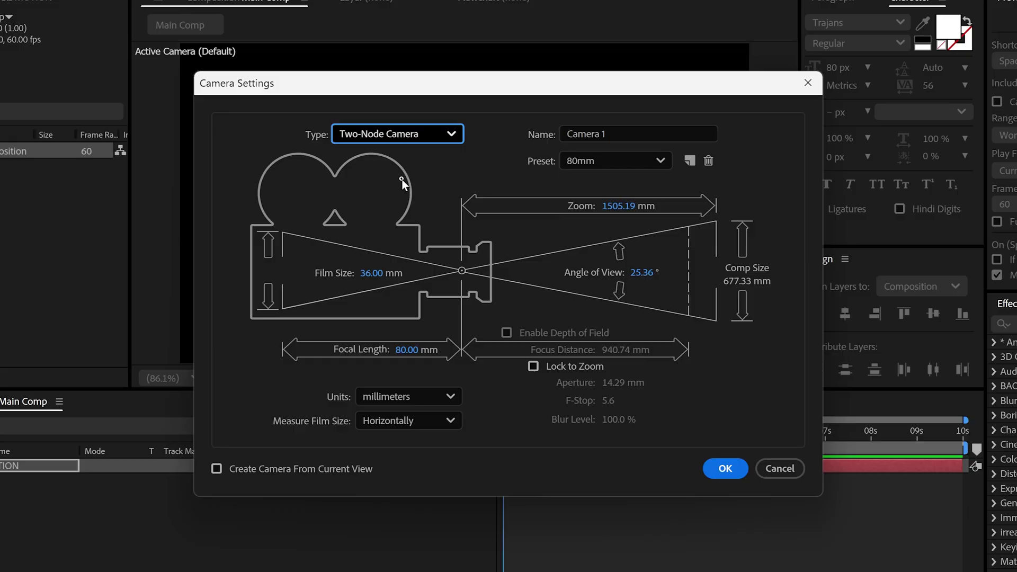
{"action": "left_click", "coordinate": [631, 166]}
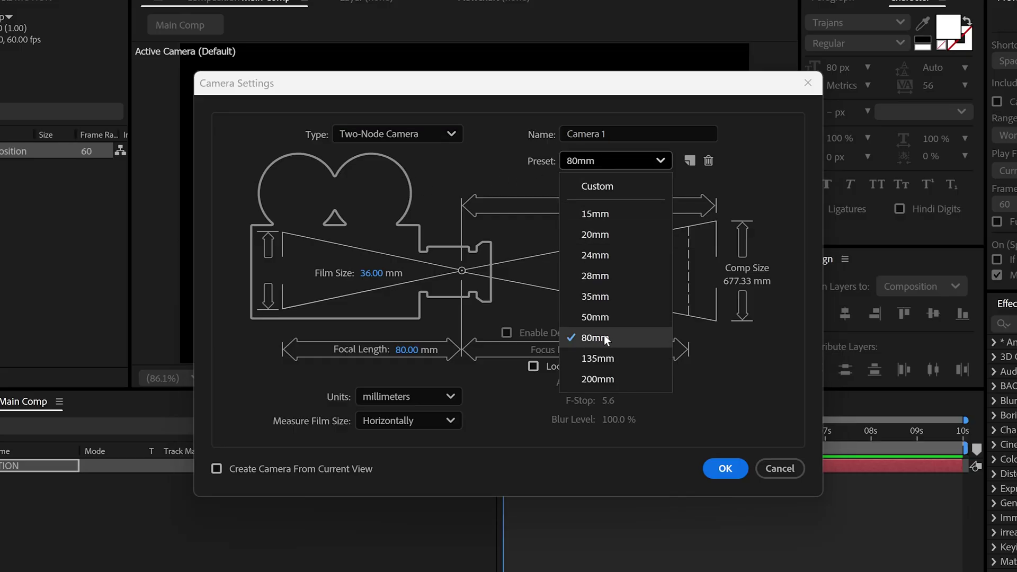
{"action": "left_click", "coordinate": [618, 337]}
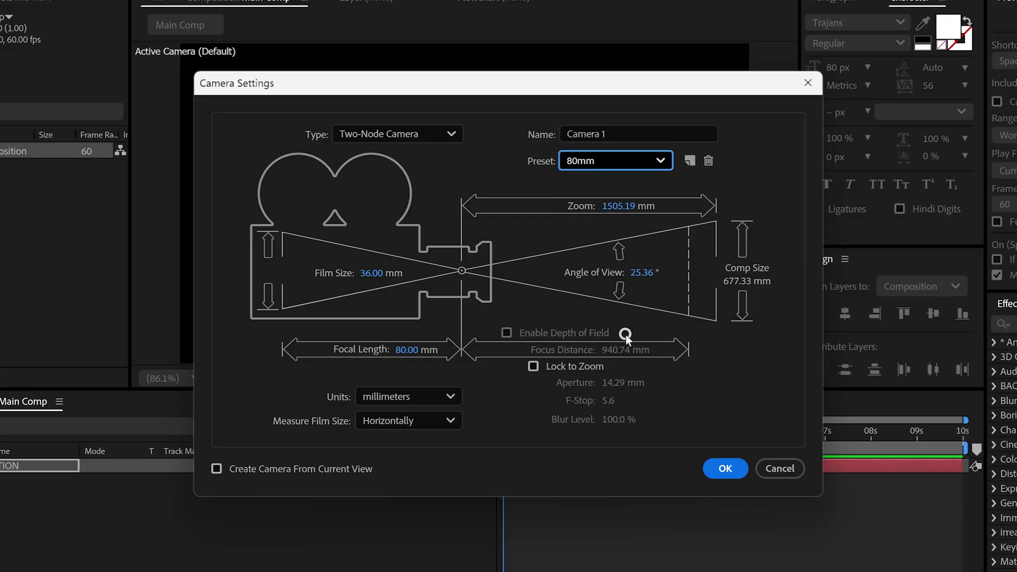
{"action": "left_click", "coordinate": [735, 466]}
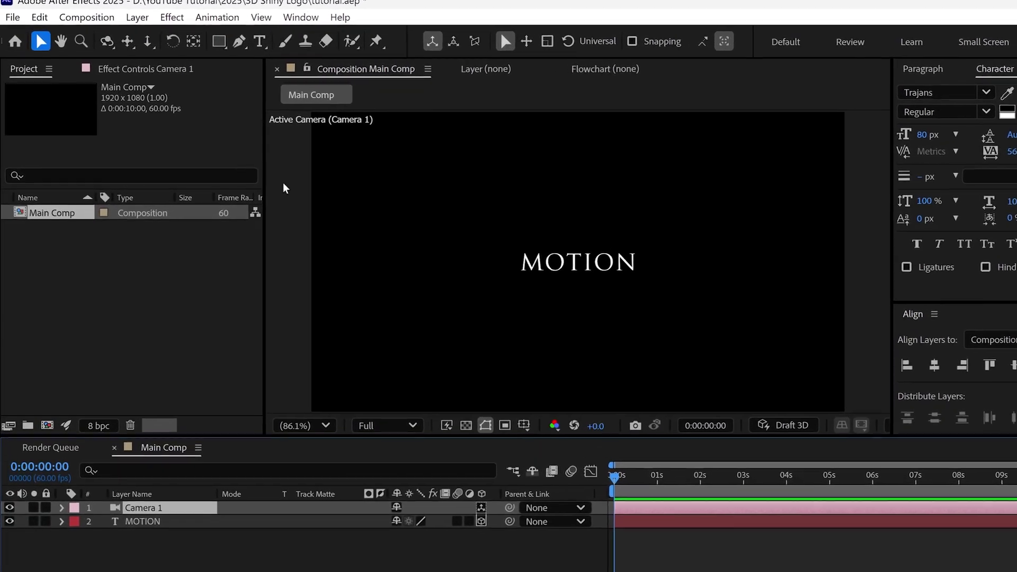
Dolly the camera toward the title so MOTION appears larger.
{"action": "left_click_drag", "start_coordinate": [144, 48], "coordinate": [177, 41]}
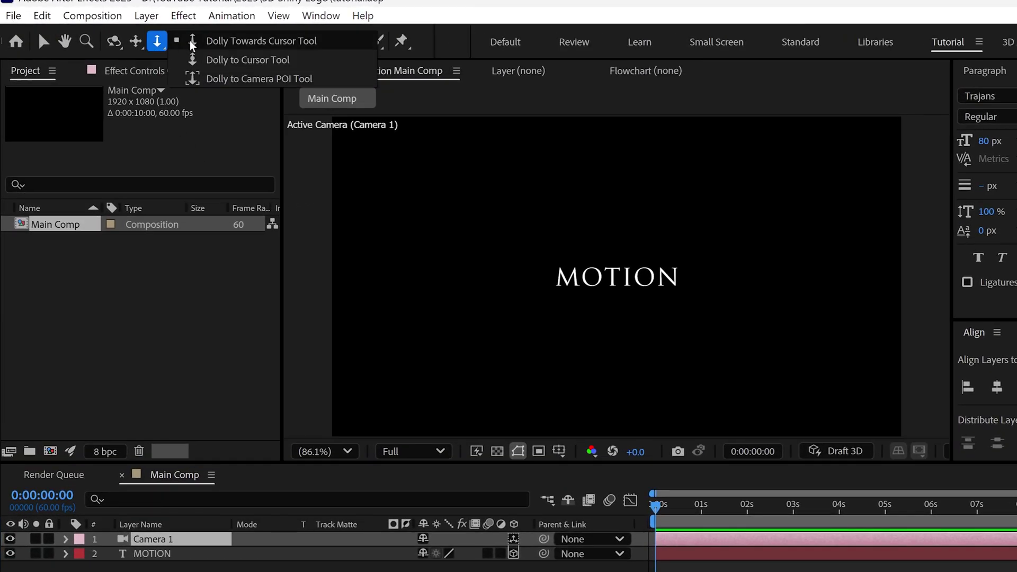
{"action": "left_click", "coordinate": [236, 40]}
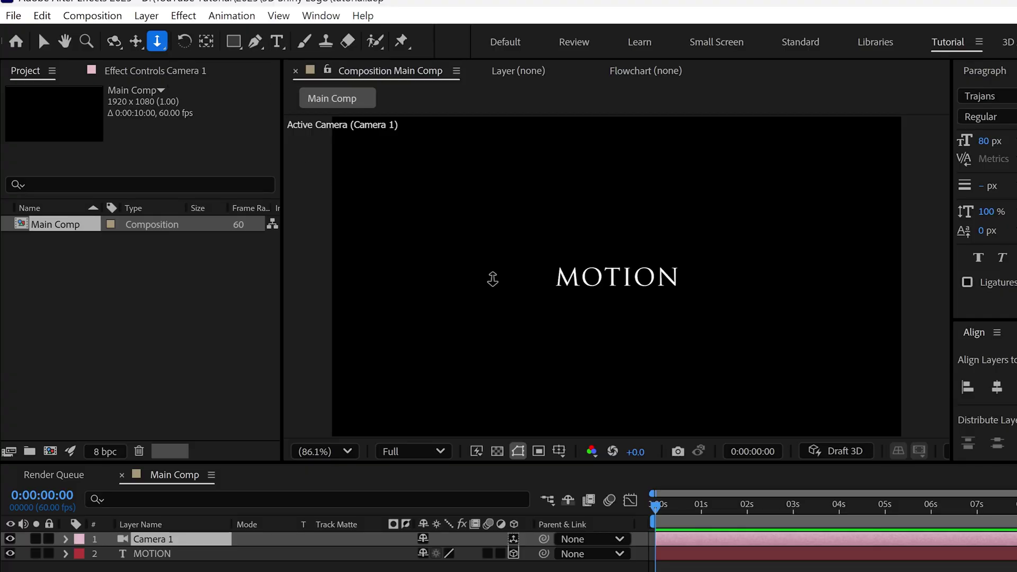
{"action": "left_click_drag", "start_coordinate": [620, 375], "coordinate": [629, 31]}
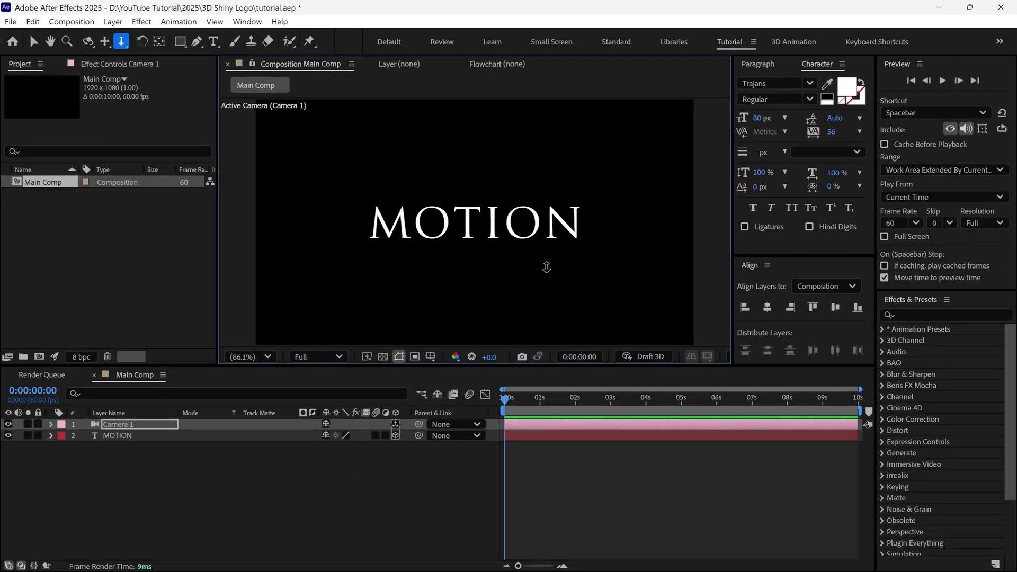
Set a Position keyframe on the MOTION layer at 5 seconds.
{"action": "key", "text": "v"}
{"action": "left_click_drag", "start_coordinate": [507, 400], "coordinate": [684, 416]}
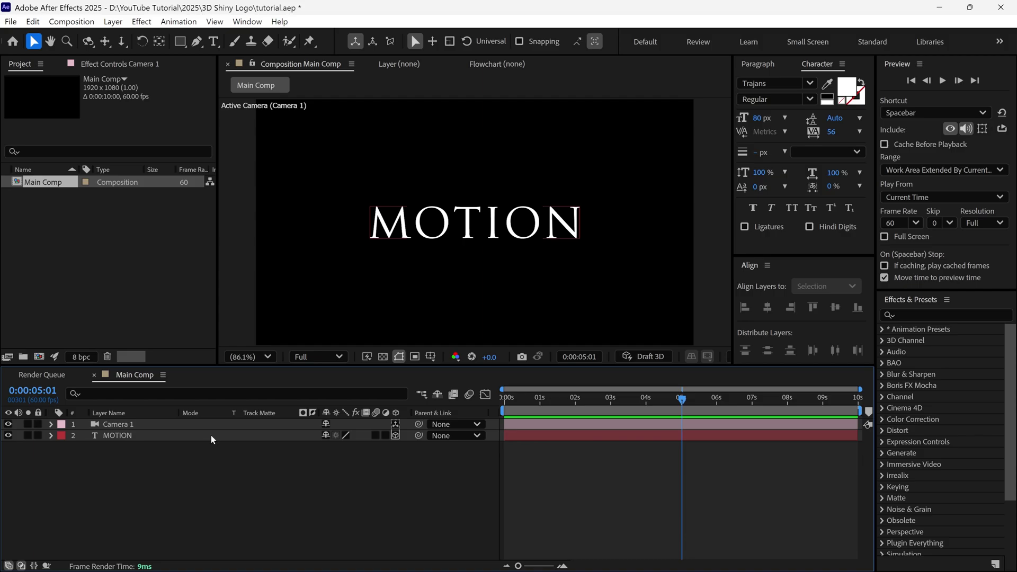
{"action": "left_click", "coordinate": [211, 434]}
{"action": "key", "text": "p"}
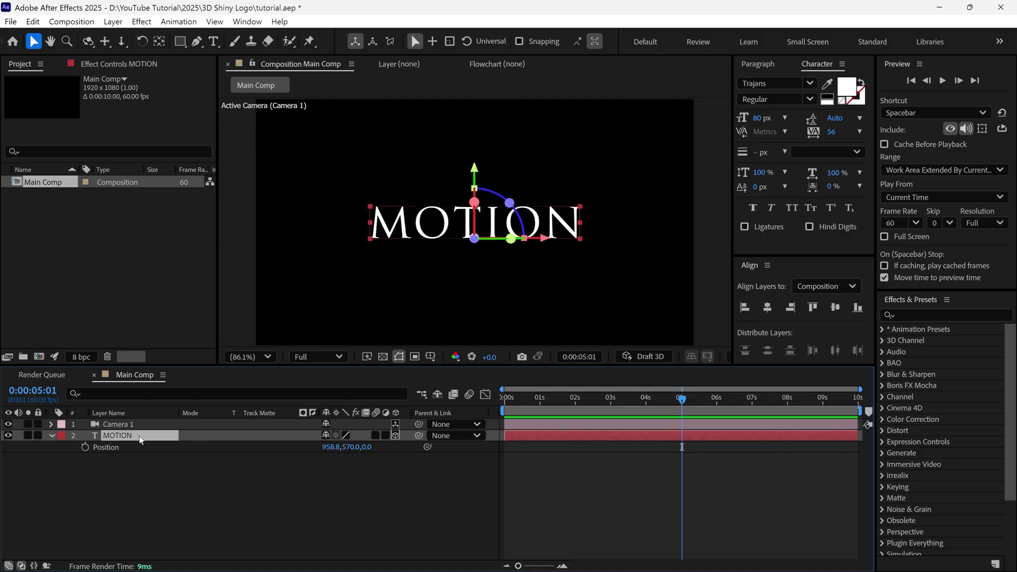
{"action": "left_click", "coordinate": [85, 447]}
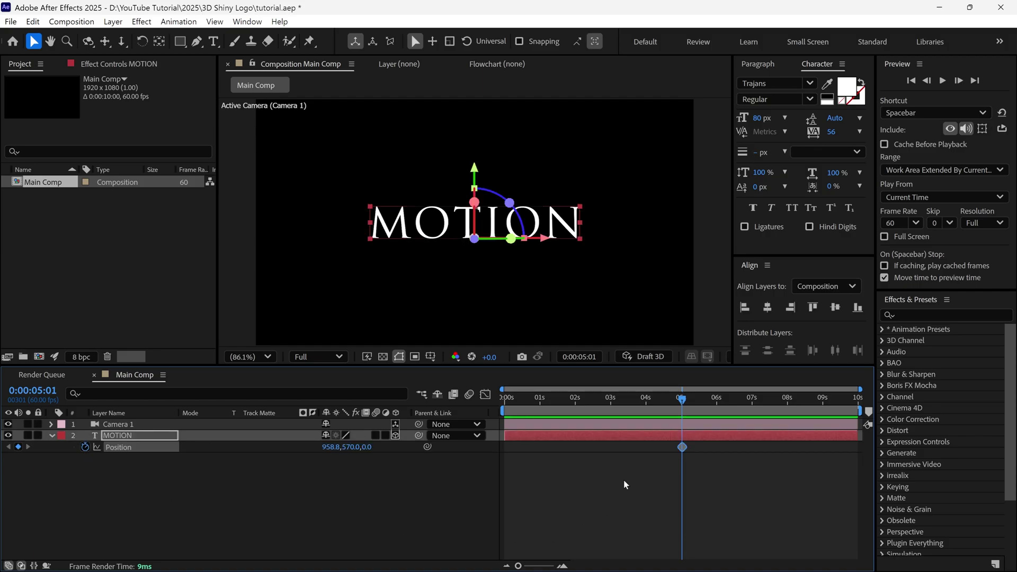
At 0 seconds push MOTION far back in Z, then preview it flying in.
{"action": "left_click_drag", "start_coordinate": [681, 407], "coordinate": [469, 427]}
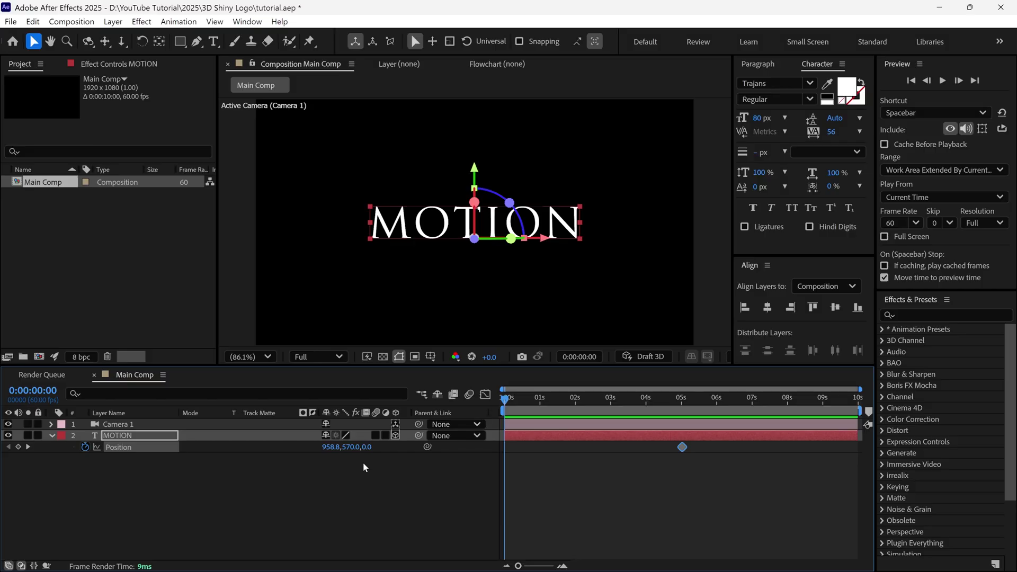
{"action": "left_click_drag", "start_coordinate": [362, 448], "coordinate": [282, 456]}
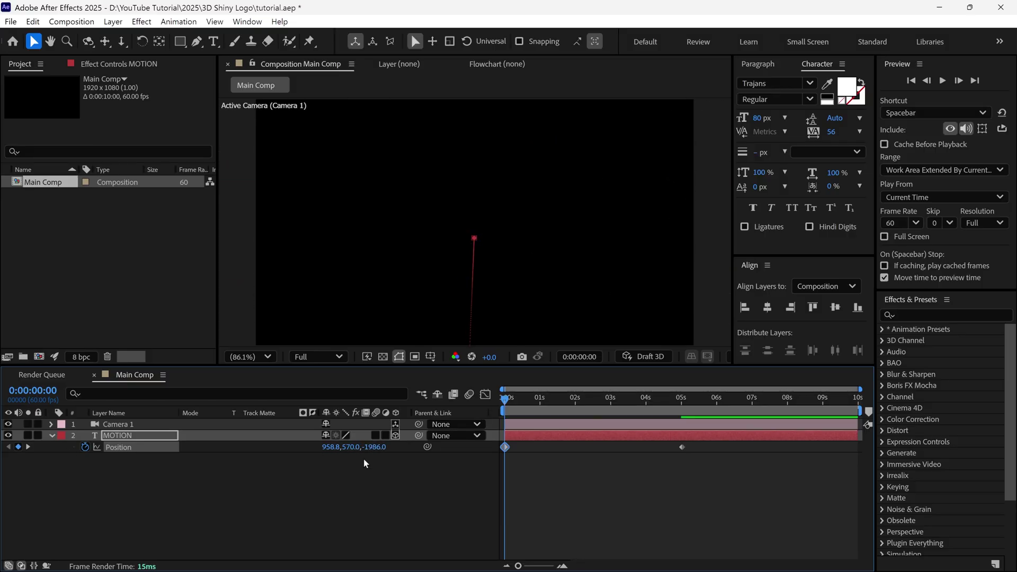
{"action": "key", "text": "space"}
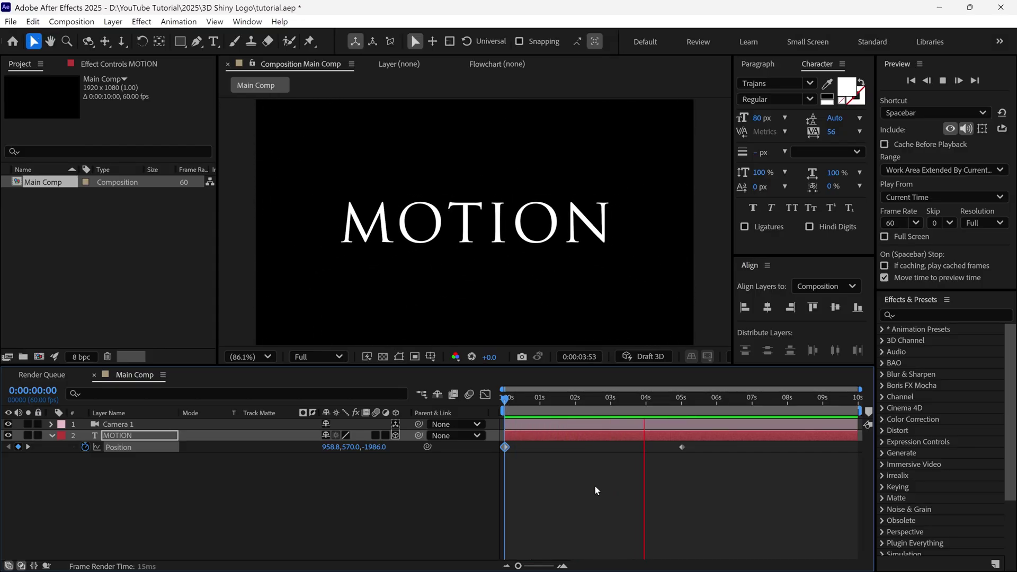
Stop at the 5-second mark and add a Tracking animator to the MOTION text.
{"action": "left_click", "coordinate": [680, 407]}
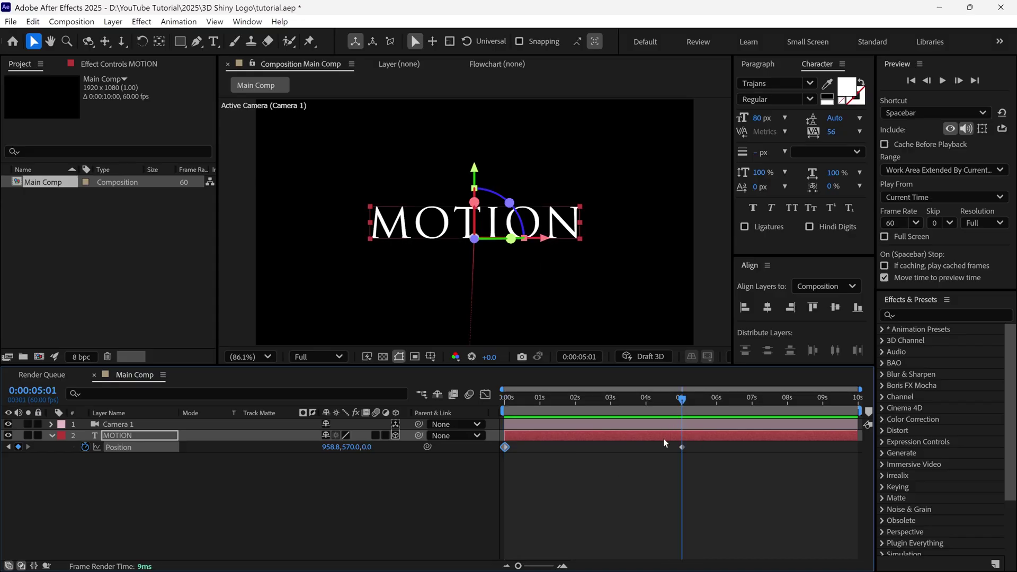
{"action": "left_click", "coordinate": [52, 435]}
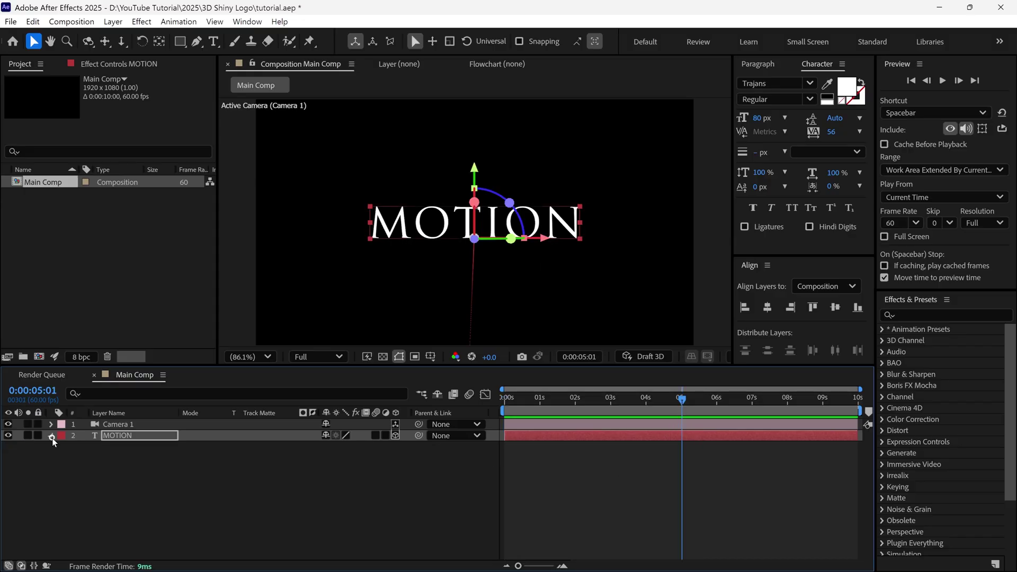
{"action": "left_click", "coordinate": [52, 435]}
{"action": "left_click", "coordinate": [405, 448]}
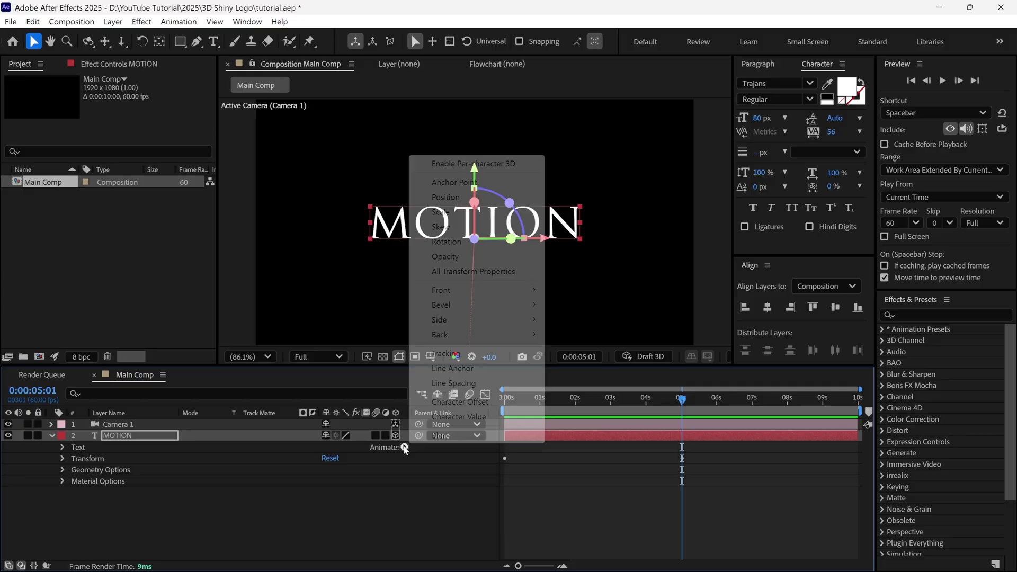
{"action": "left_click", "coordinate": [447, 354]}
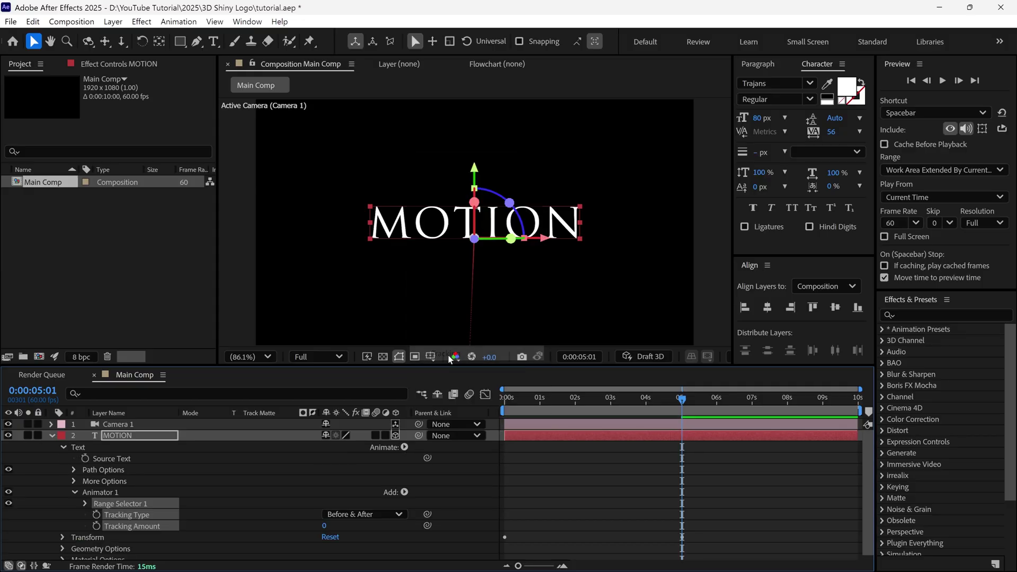
{"action": "mouse_move", "coordinate": [325, 530]}
{"action": "left_mouse_down"}
{"action": "mouse_move", "coordinate": [344, 529]}
{"action": "mouse_move", "coordinate": [313, 534]}
{"action": "left_mouse_up"}
{"action": "key", "text": "ctrl+z"}
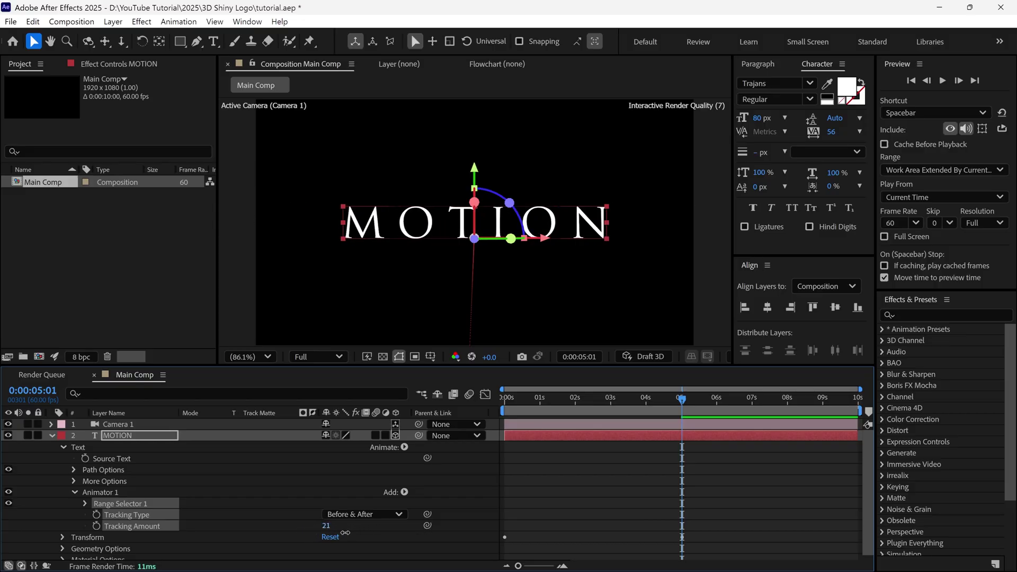
Keyframe Tracking Amount 0 at 5 seconds and a wider spacing of about 50 at the start.
{"action": "left_click", "coordinate": [96, 528]}
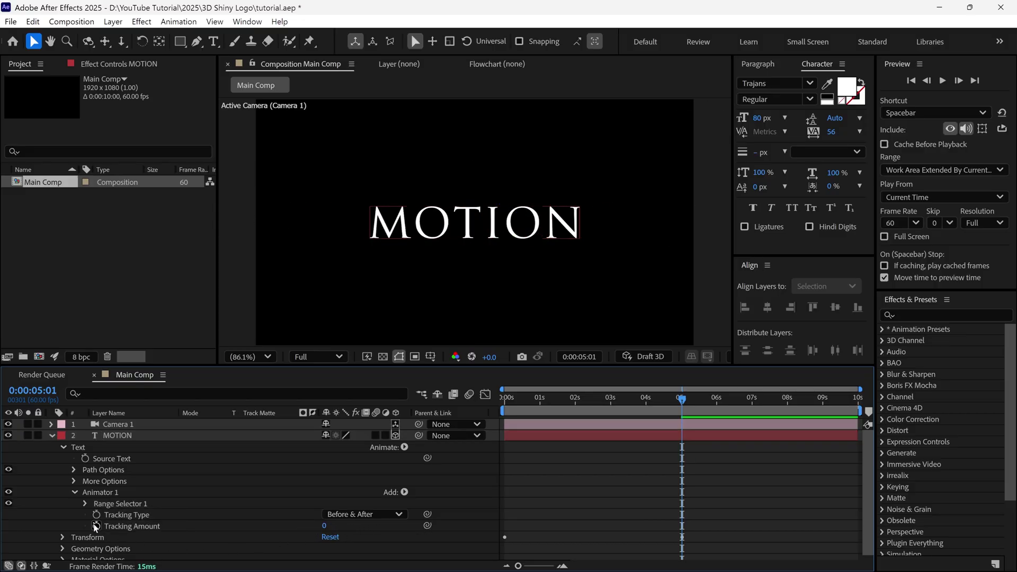
{"action": "left_click", "coordinate": [97, 527]}
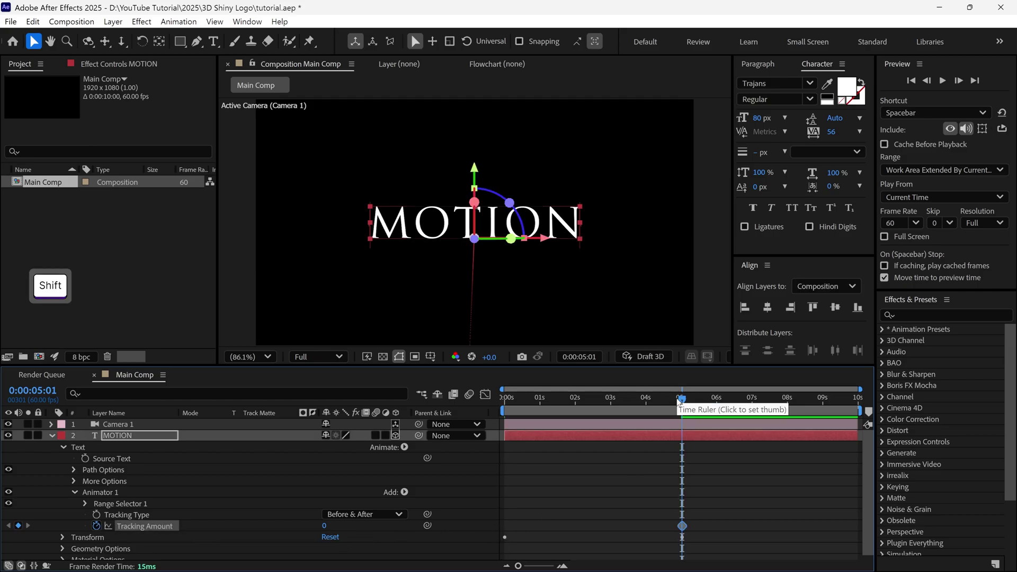
{"action": "left_click_drag", "start_coordinate": [682, 407], "coordinate": [630, 411]}
{"action": "left_click_drag", "start_coordinate": [324, 528], "coordinate": [355, 524]}
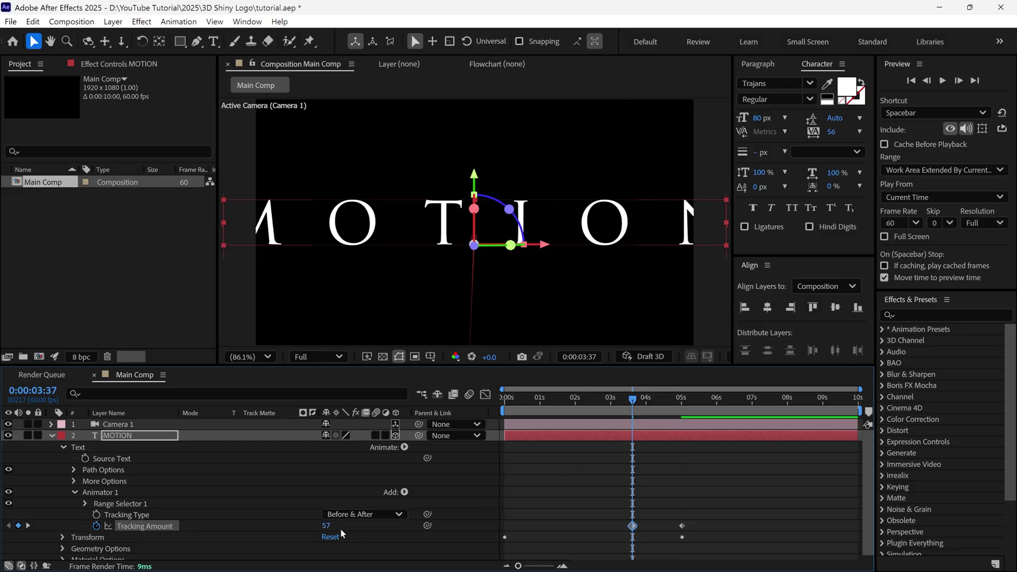
{"action": "key", "text": "Return"}
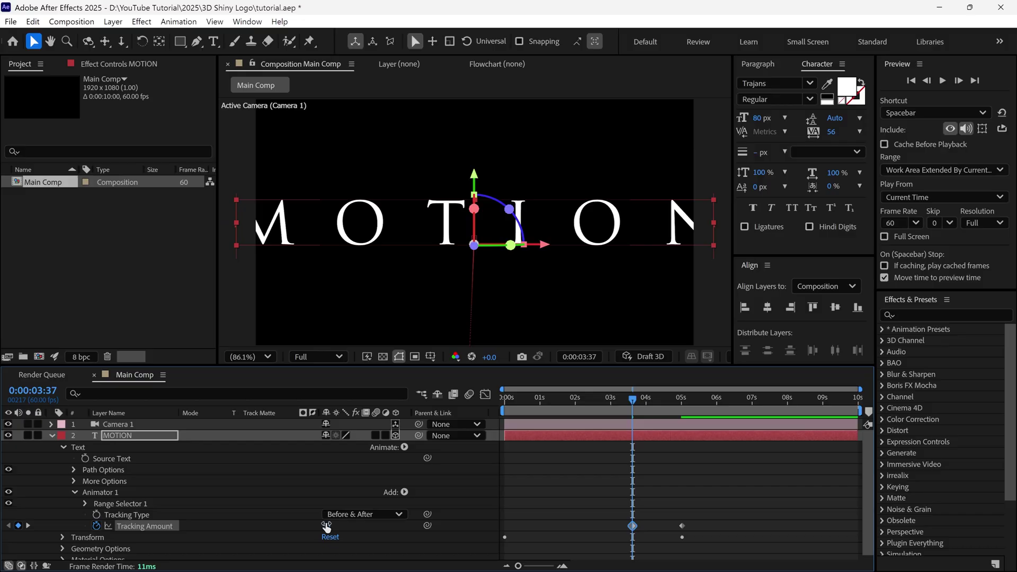
{"action": "left_click_drag", "start_coordinate": [627, 526], "coordinate": [505, 526]}
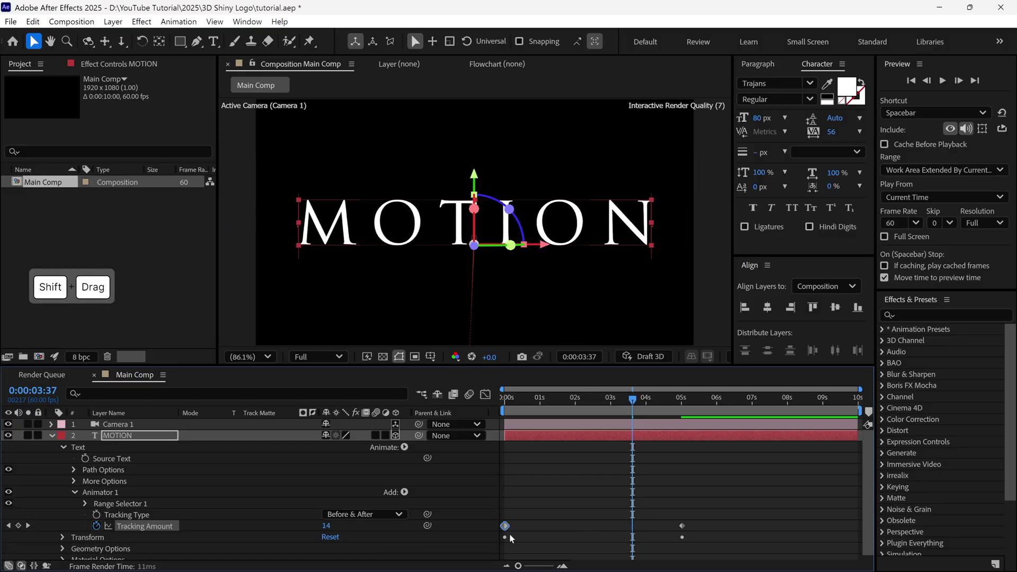
Preview the tracking animation from the start, then collapse the Text group.
{"action": "left_click_drag", "start_coordinate": [630, 405], "coordinate": [503, 419]}
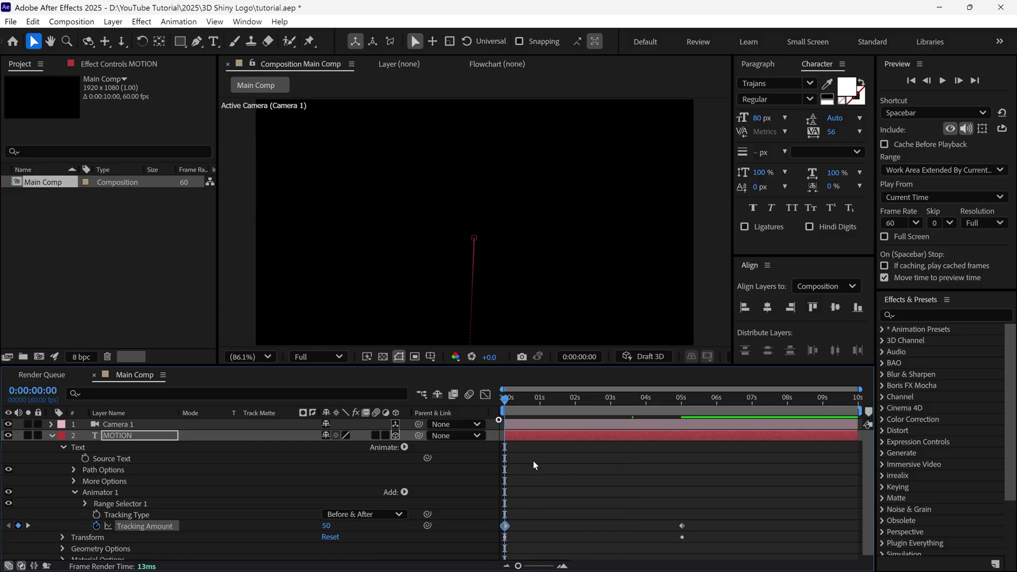
{"action": "key", "text": "space"}
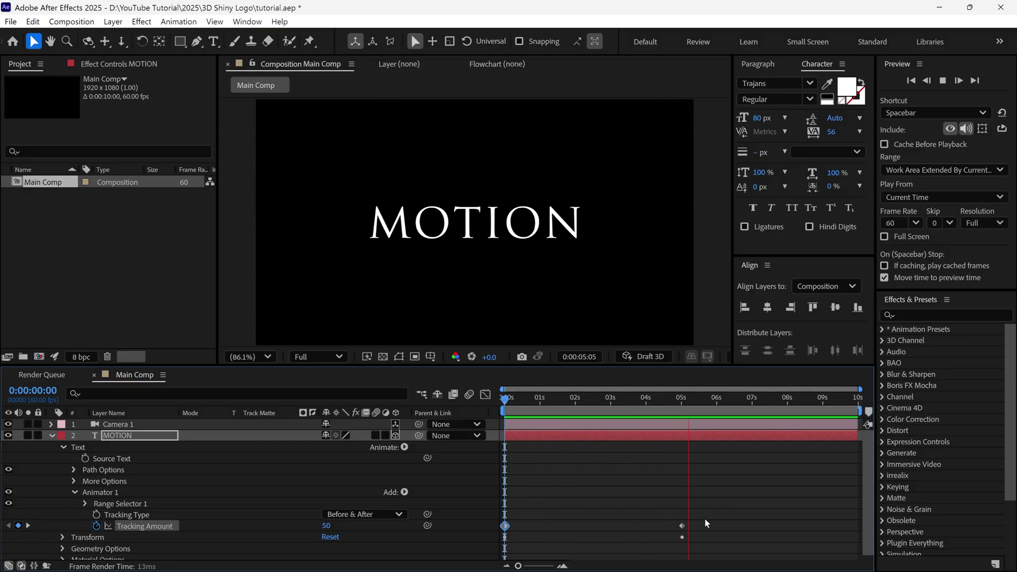
{"action": "key", "text": "space"}
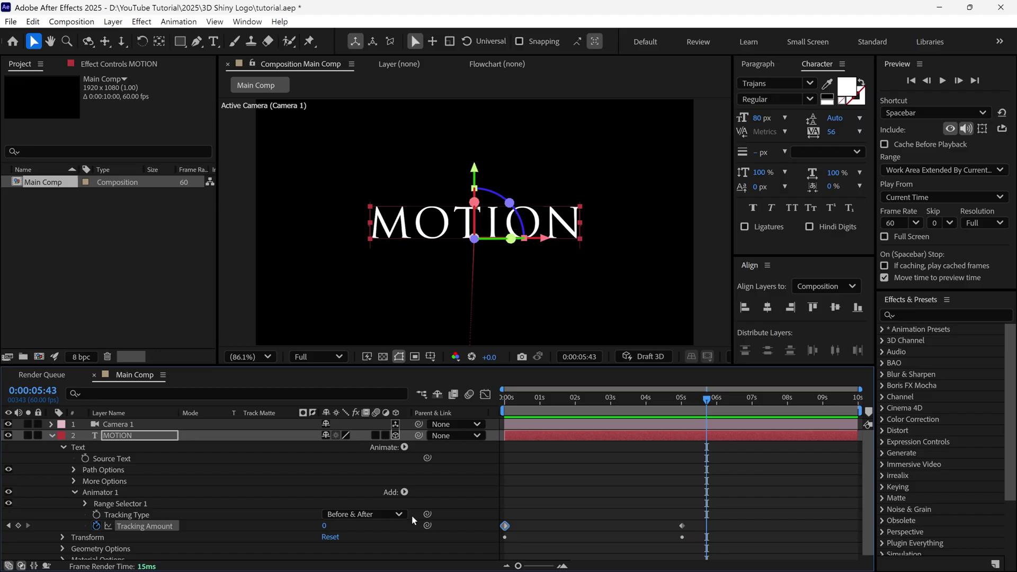
{"action": "left_click", "coordinate": [63, 449]}
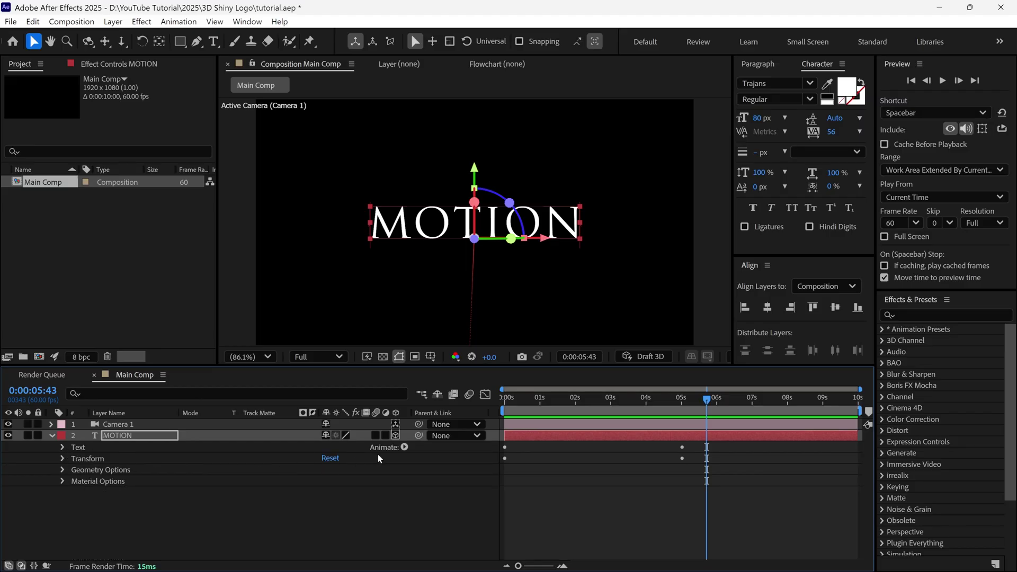
{"action": "left_click", "coordinate": [404, 447]}
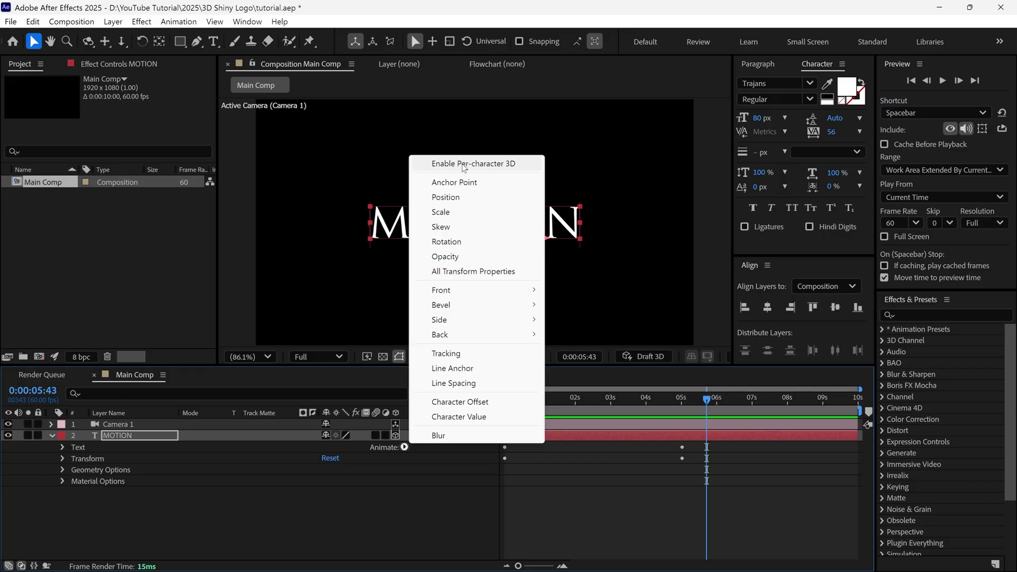
Enable per-character 3D and add a Rotation animator to the MOTION letters.
{"action": "left_click", "coordinate": [465, 165]}
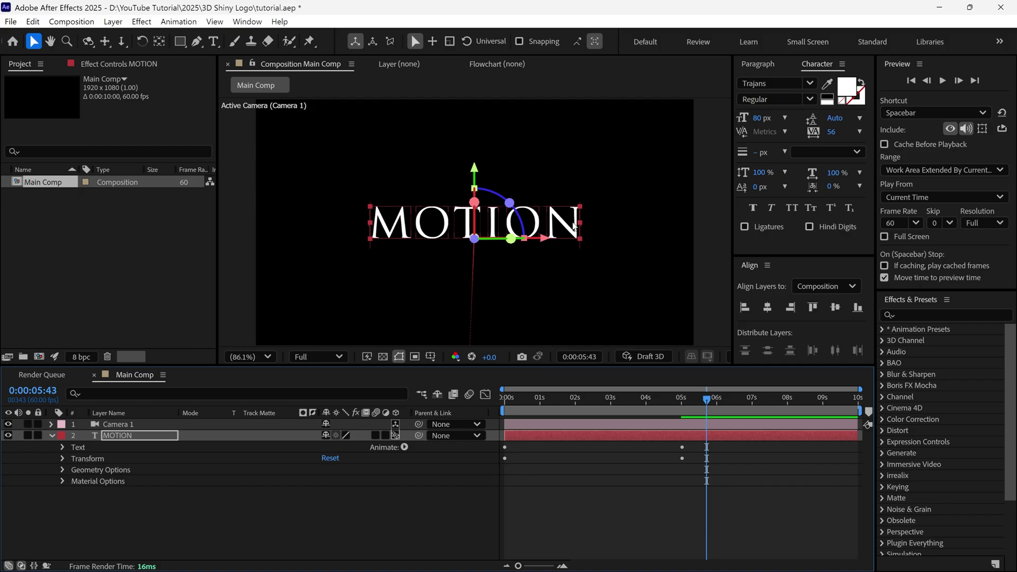
{"action": "left_click", "coordinate": [404, 446]}
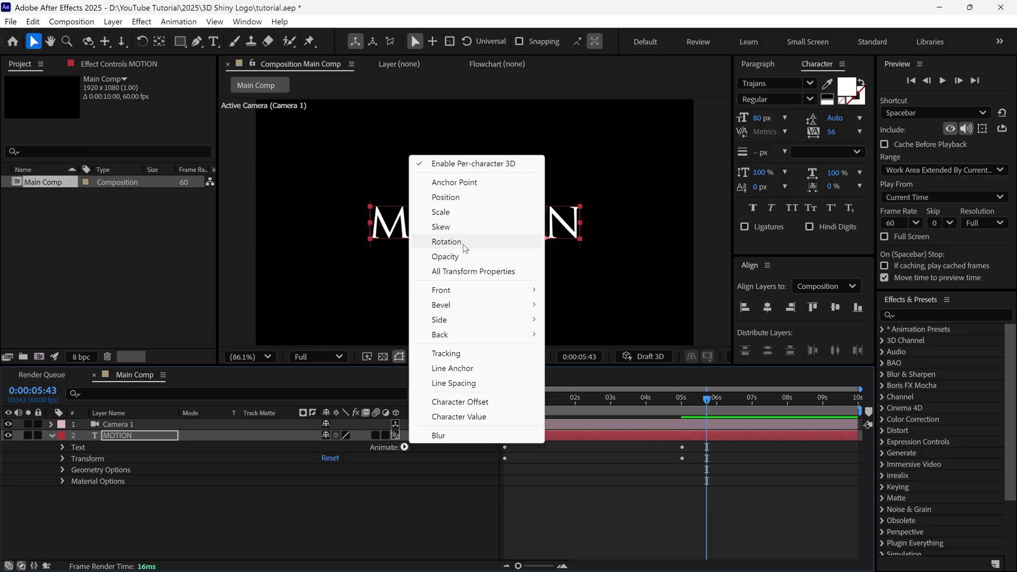
{"action": "left_click", "coordinate": [446, 242]}
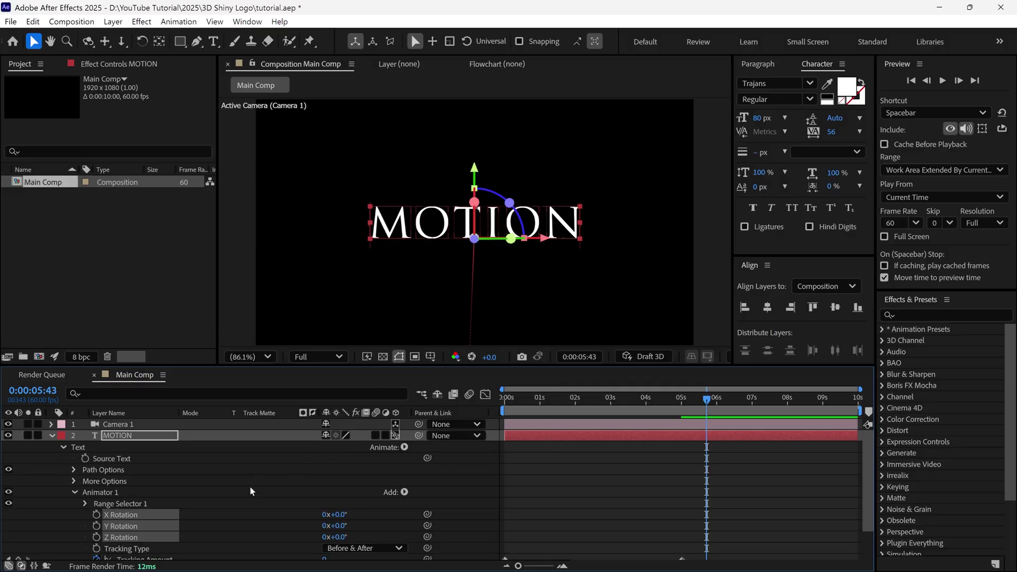
{"action": "left_click_drag", "start_coordinate": [337, 365], "coordinate": [338, 313]}
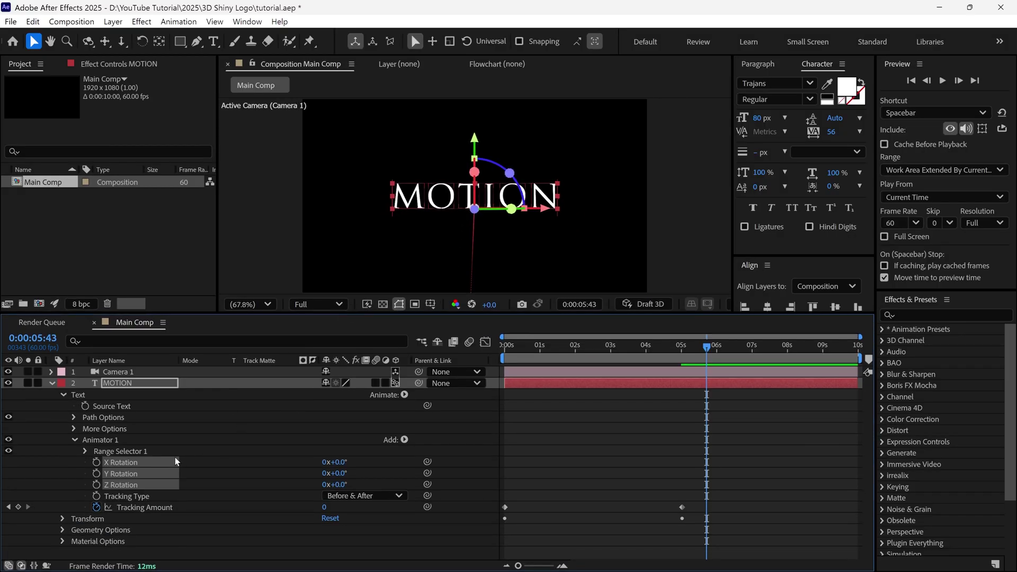
{"action": "left_click", "coordinate": [175, 456]}
{"action": "left_click", "coordinate": [130, 467]}
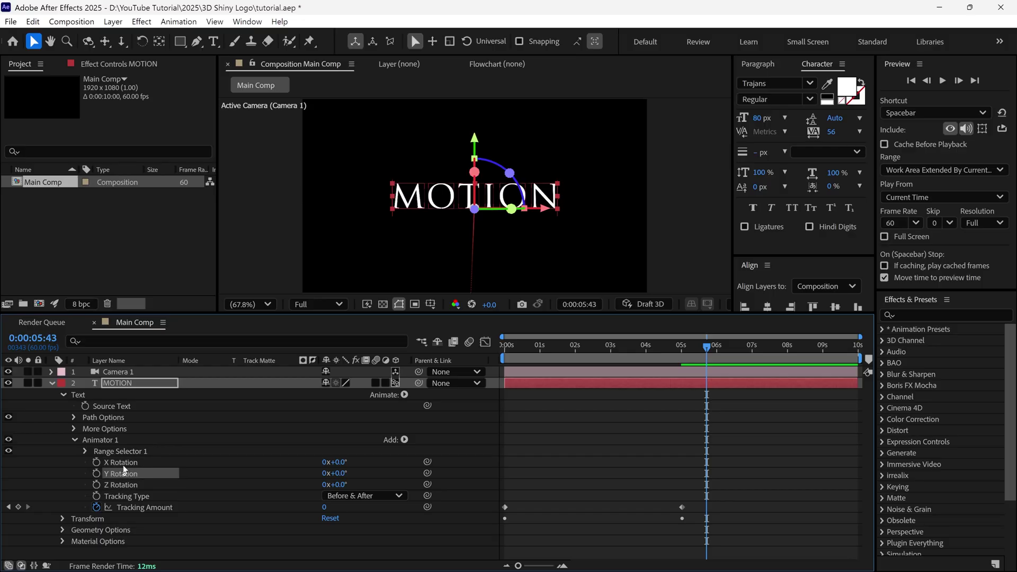
{"action": "left_click", "coordinate": [123, 464]}
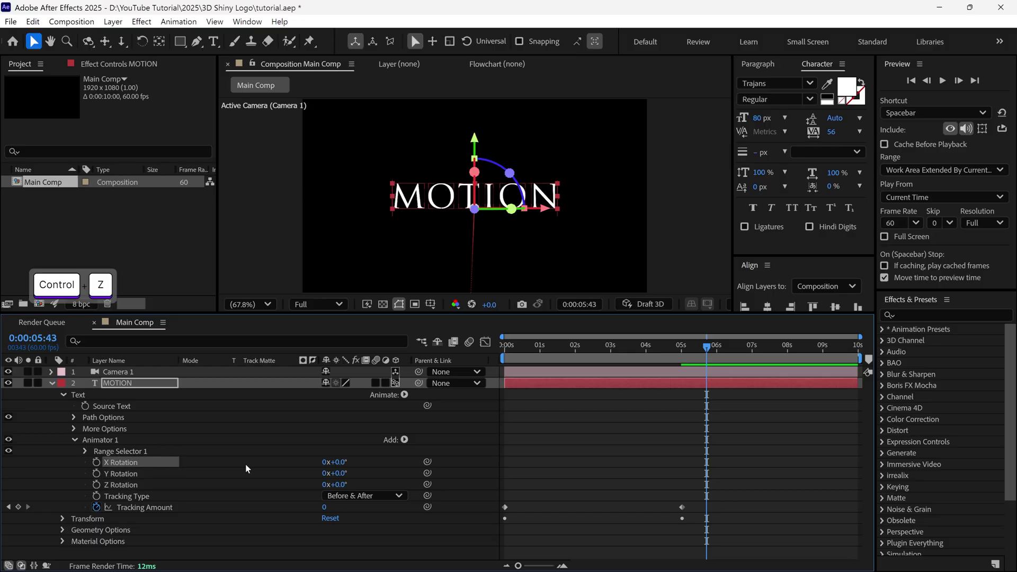
Keyframe X, Y and Z Rotation at 0° at the 5-second mark.
{"action": "left_click", "coordinate": [681, 350], "text": "shift"}
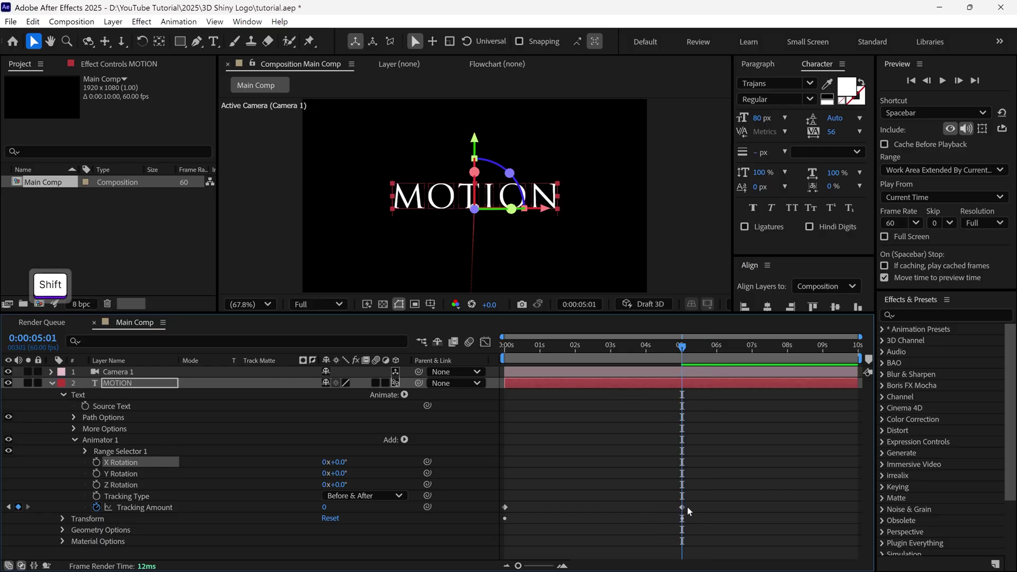
{"action": "left_click", "coordinate": [96, 463]}
{"action": "left_click", "coordinate": [96, 474]}
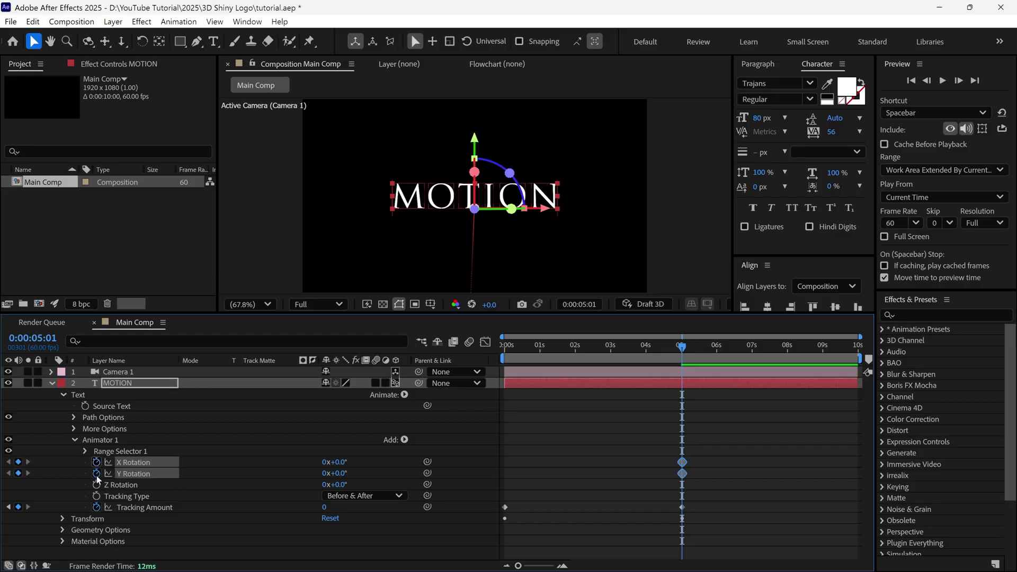
{"action": "left_click", "coordinate": [97, 484]}
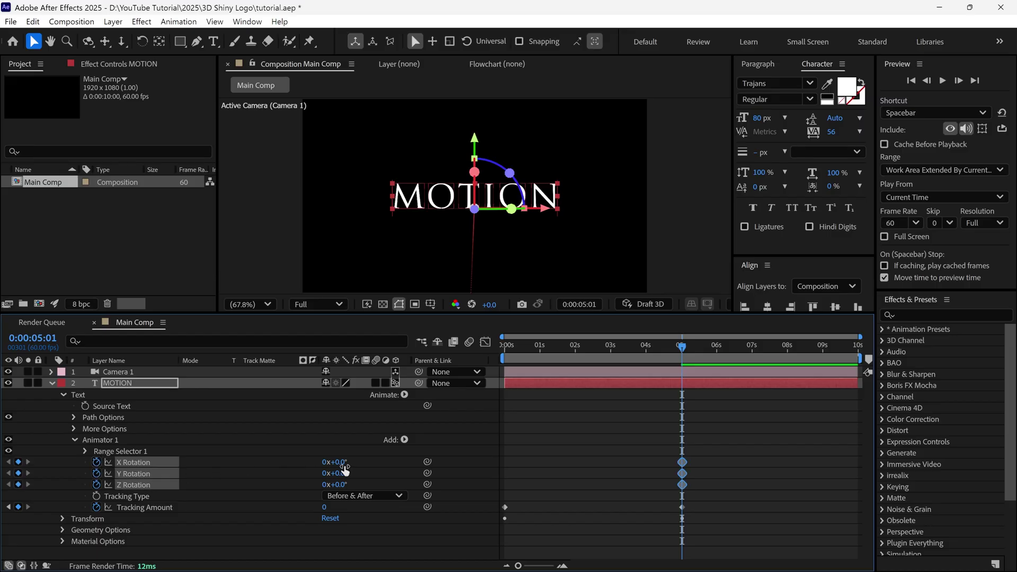
Around 3.5 seconds, rotate the letters to X 26°, Y 239°, Z 40°.
{"action": "left_click_drag", "start_coordinate": [694, 347], "coordinate": [627, 359]}
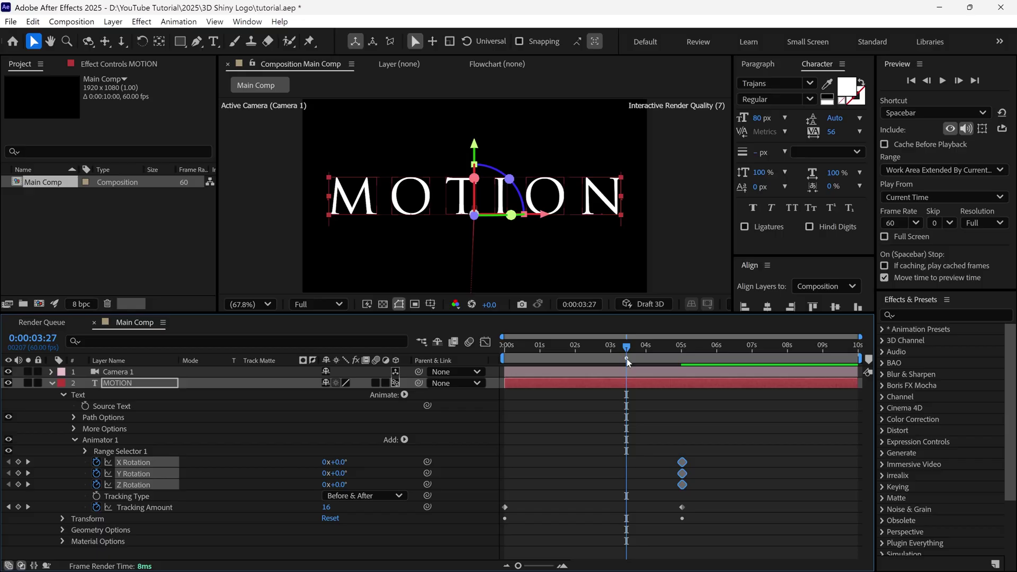
{"action": "left_click_drag", "start_coordinate": [334, 473], "coordinate": [492, 472]}
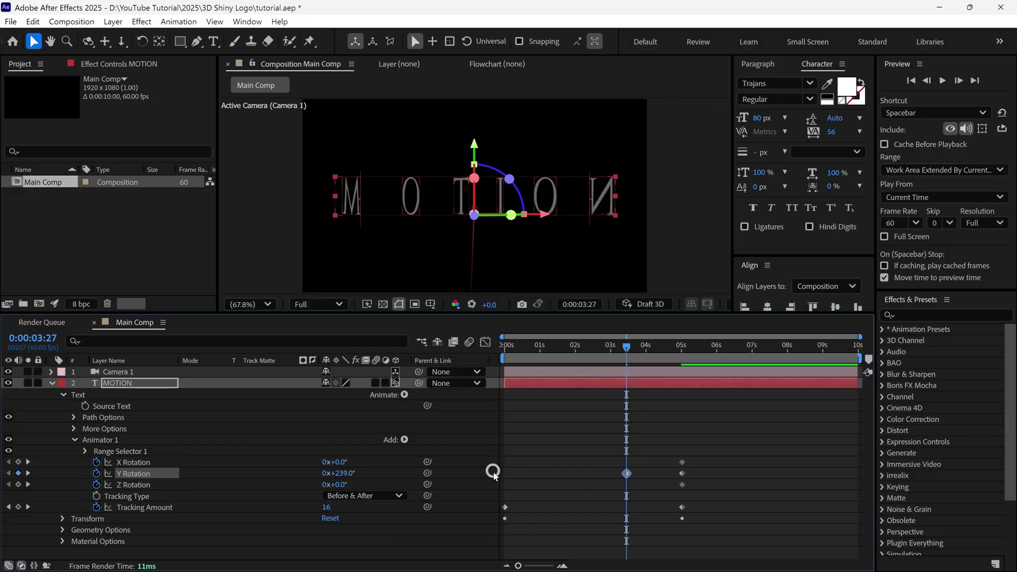
{"action": "left_click_drag", "start_coordinate": [341, 467], "coordinate": [360, 483]}
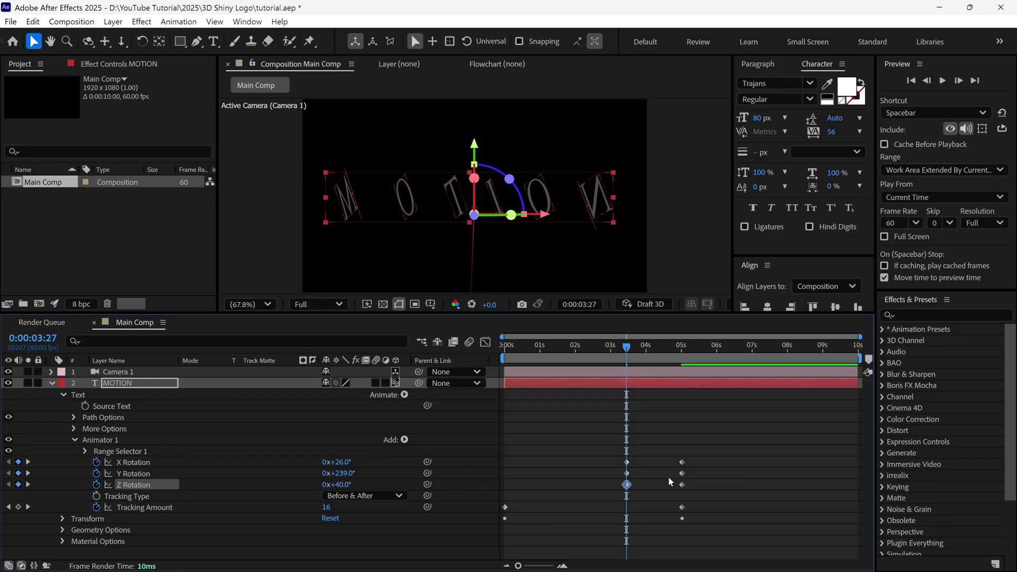
{"action": "scroll", "coordinate": [457, 201], "scroll_direction": "up", "scroll_amount": 1}
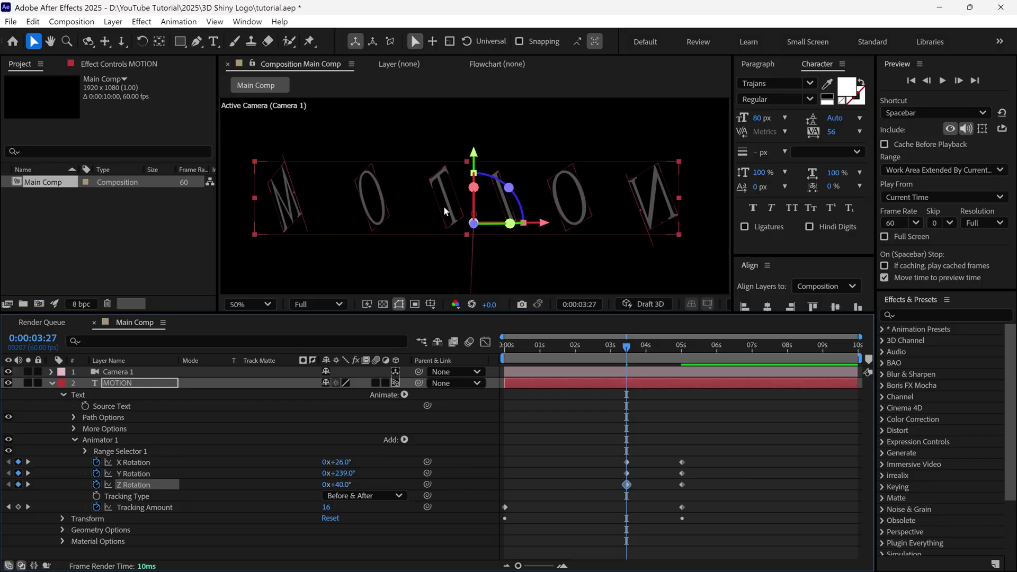
{"action": "scroll", "coordinate": [443, 206], "scroll_direction": "up", "scroll_amount": 2}
Open Geometry Options and confirm the comp uses the Advanced 3D renderer.
{"action": "left_click", "coordinate": [64, 395]}
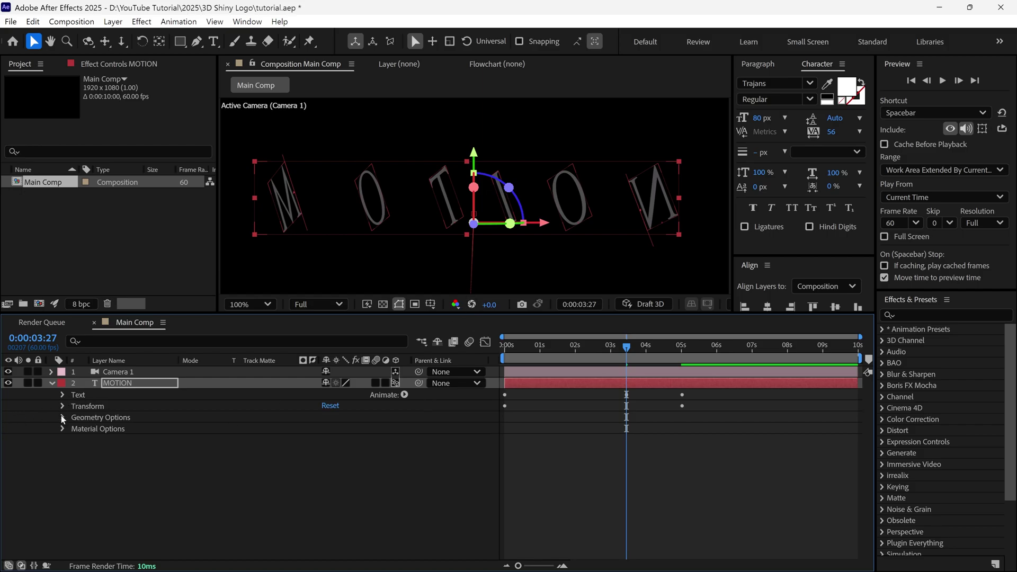
{"action": "left_click", "coordinate": [63, 418]}
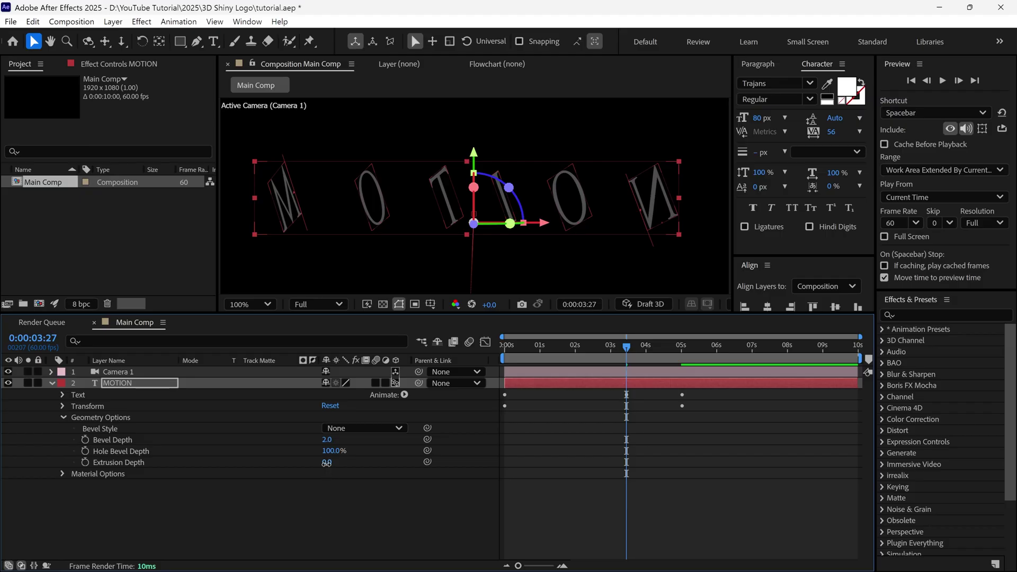
{"action": "left_click_drag", "start_coordinate": [327, 462], "coordinate": [356, 461]}
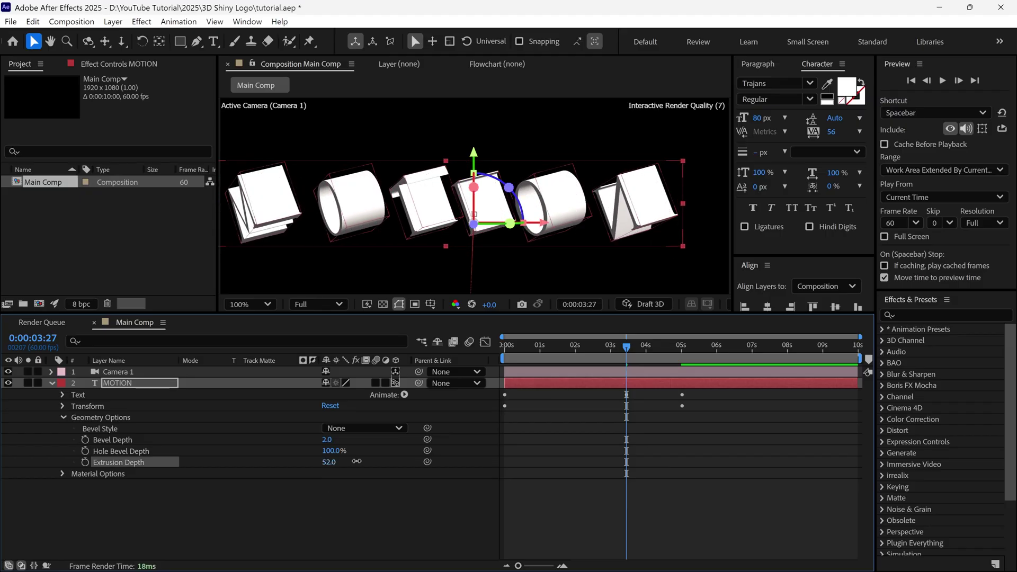
{"action": "key", "text": "ctrl+z"}
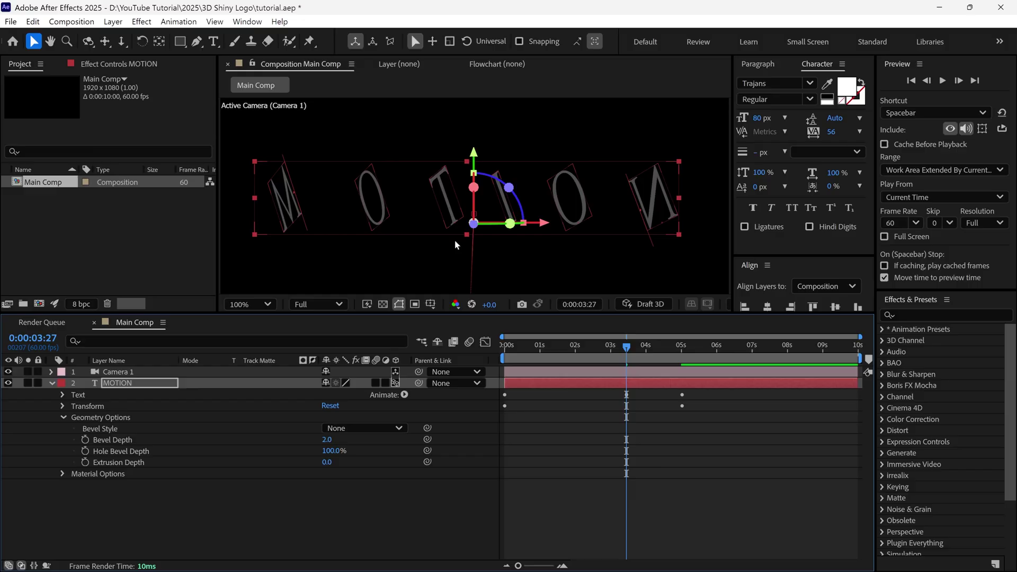
{"action": "key", "text": "grave"}
{"action": "left_click", "coordinate": [840, 564]}
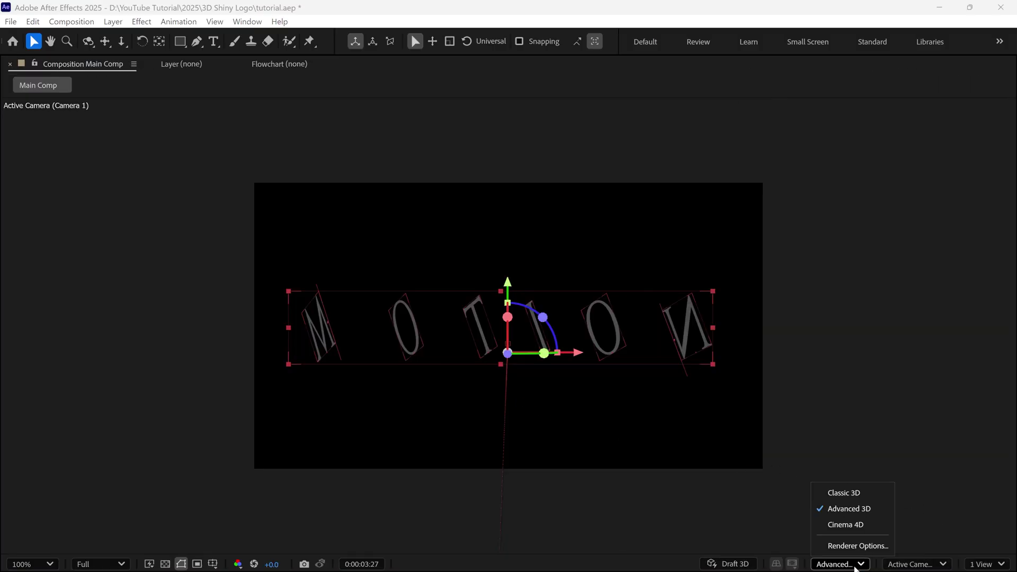
{"action": "left_click", "coordinate": [849, 509]}
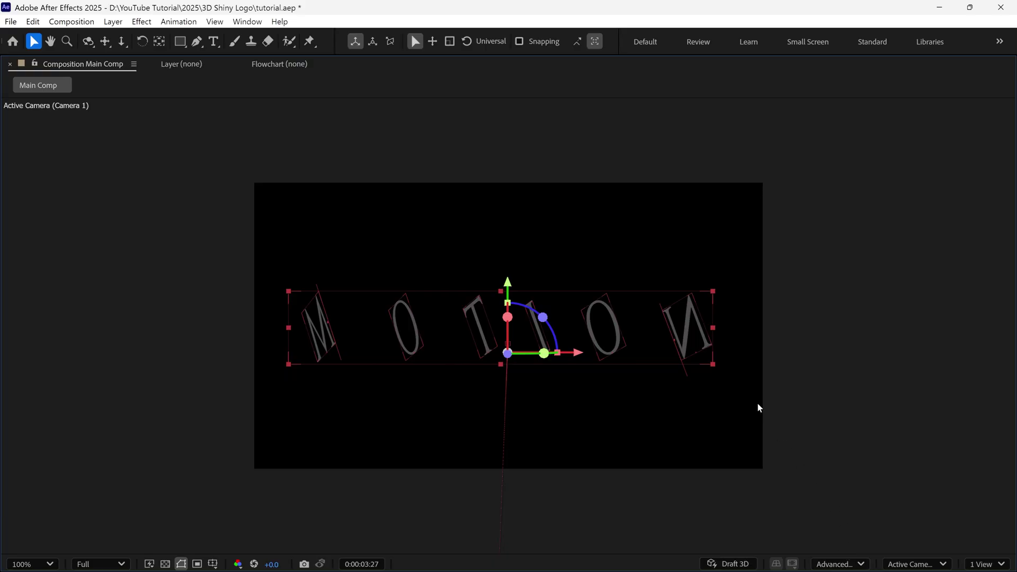
{"action": "key", "text": "grave"}
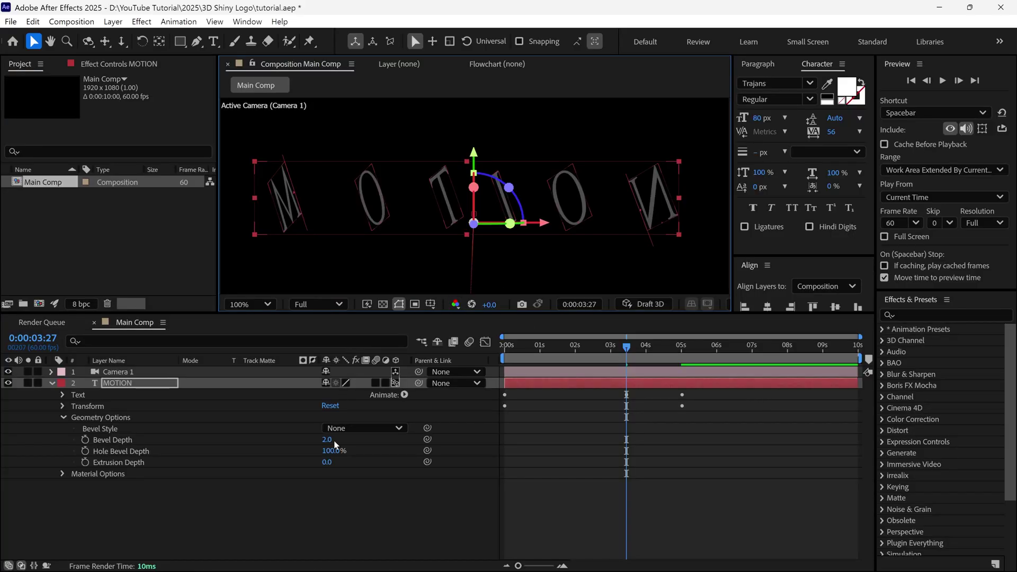
Set the MOTION letters' Extrusion Depth to 15.
{"action": "left_click_drag", "start_coordinate": [327, 462], "coordinate": [344, 463]}
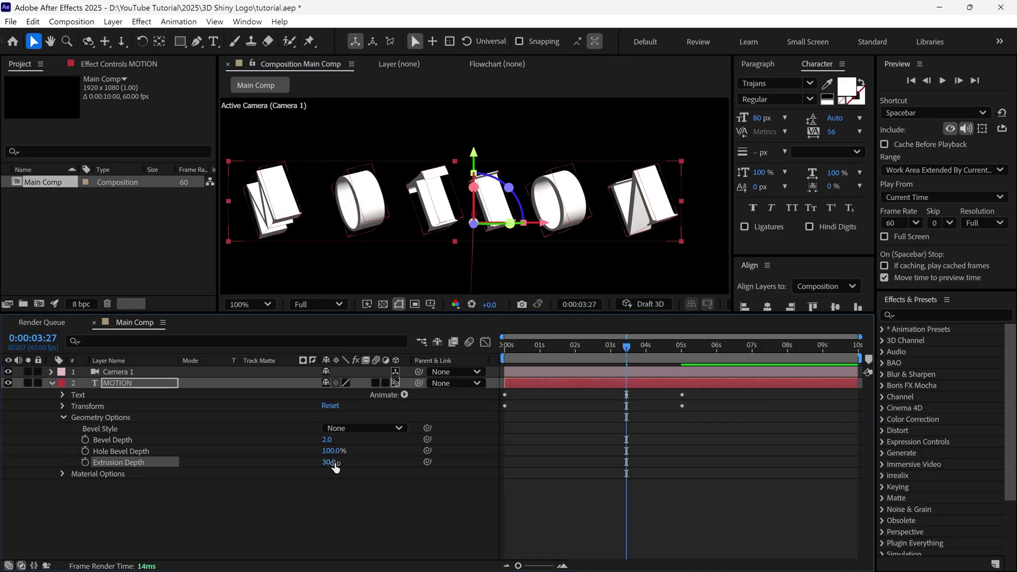
{"action": "left_click", "coordinate": [333, 463]}
{"action": "type", "text": "1"}
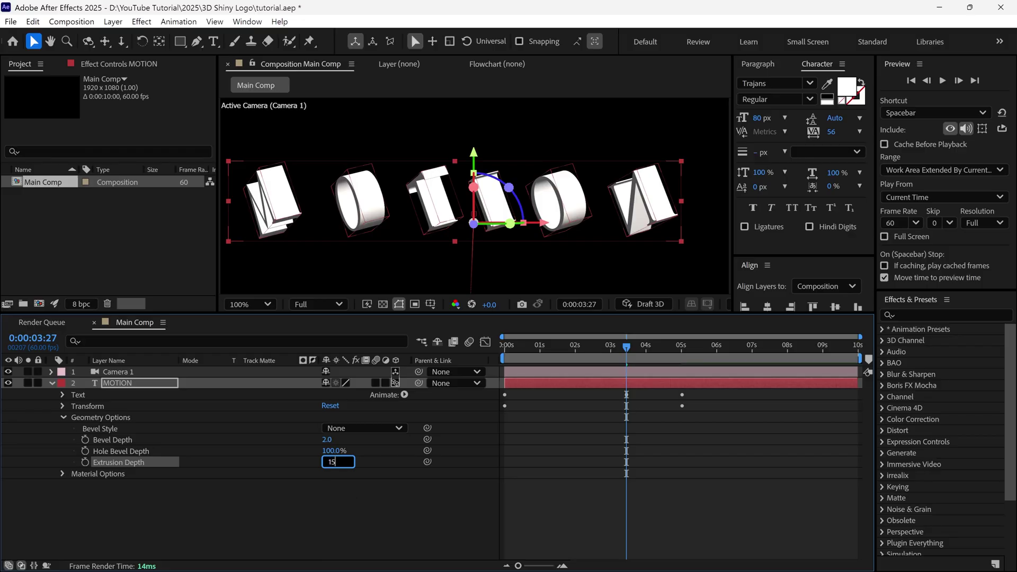
{"action": "type", "text": "5"}
{"action": "key", "text": "Return"}
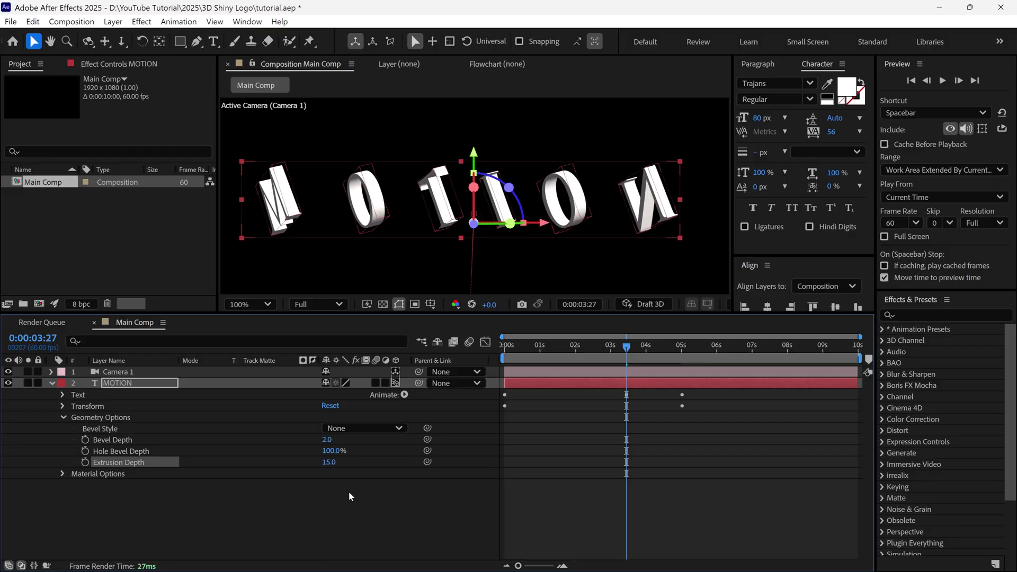
Raise Specular Shininess under Material Options to 100% for a metallic look.
{"action": "left_click", "coordinate": [62, 418]}
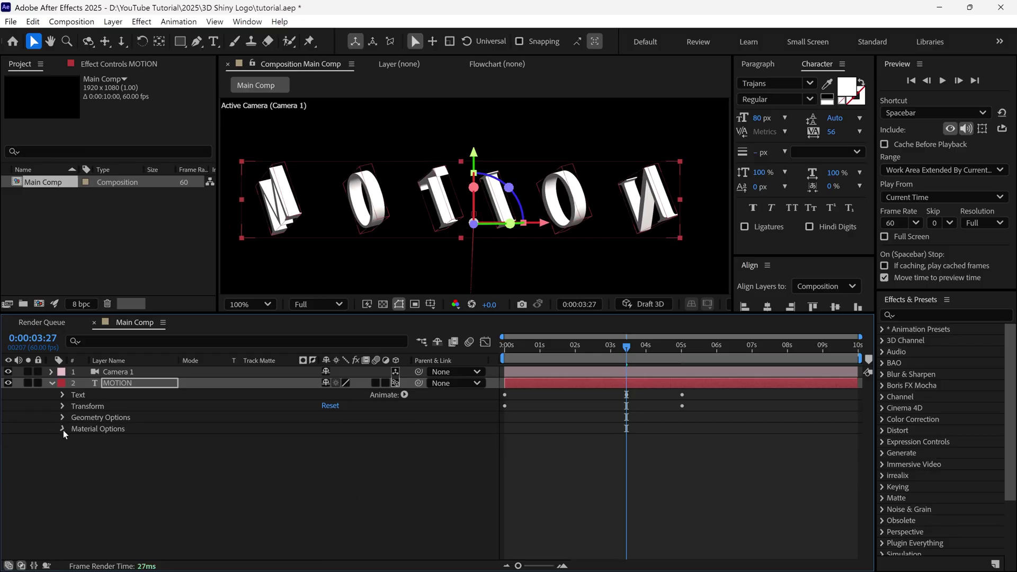
{"action": "left_click", "coordinate": [62, 429]}
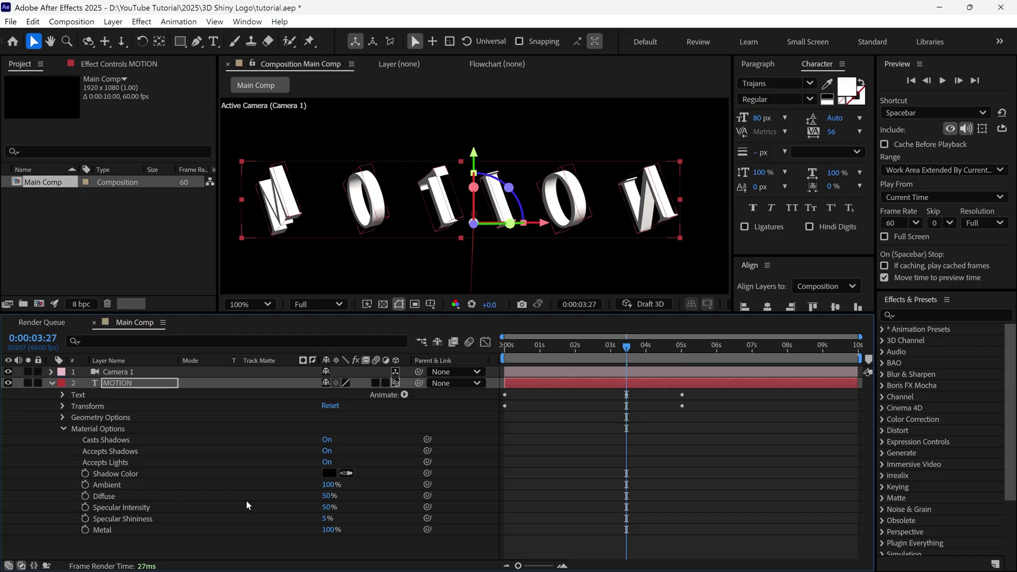
{"action": "left_click", "coordinate": [124, 519]}
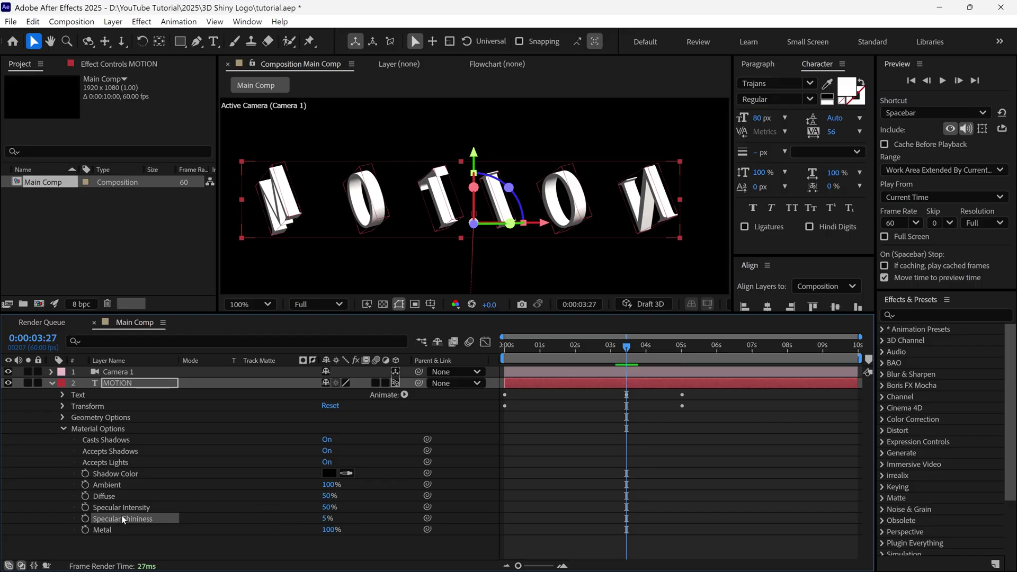
{"action": "left_click_drag", "start_coordinate": [328, 519], "coordinate": [338, 518]}
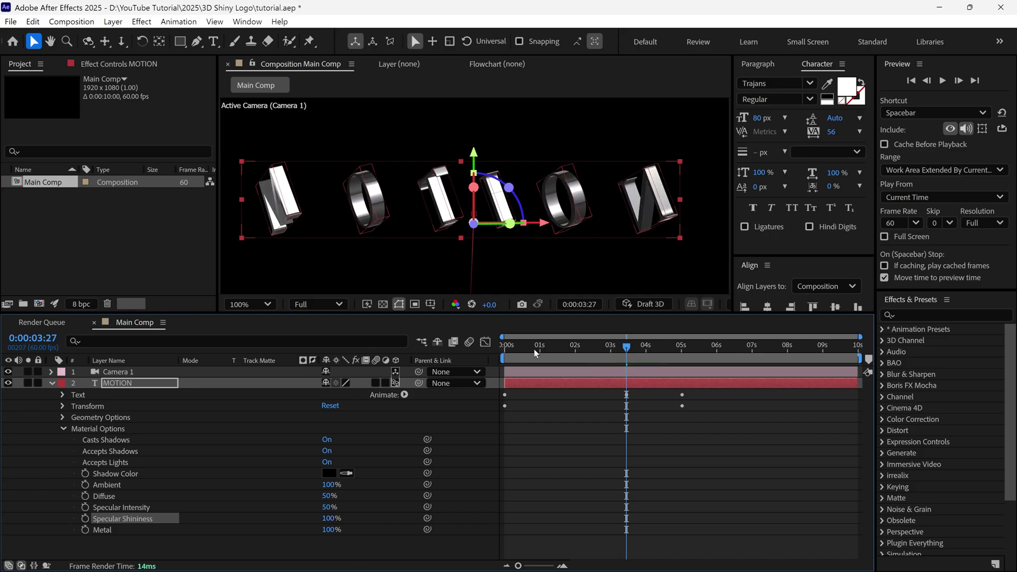
Show only MOTION's animated properties and preview the fly-in from the start.
{"action": "key", "text": "Home"}
{"action": "key", "text": "shift+slash"}
{"action": "key", "text": "u"}
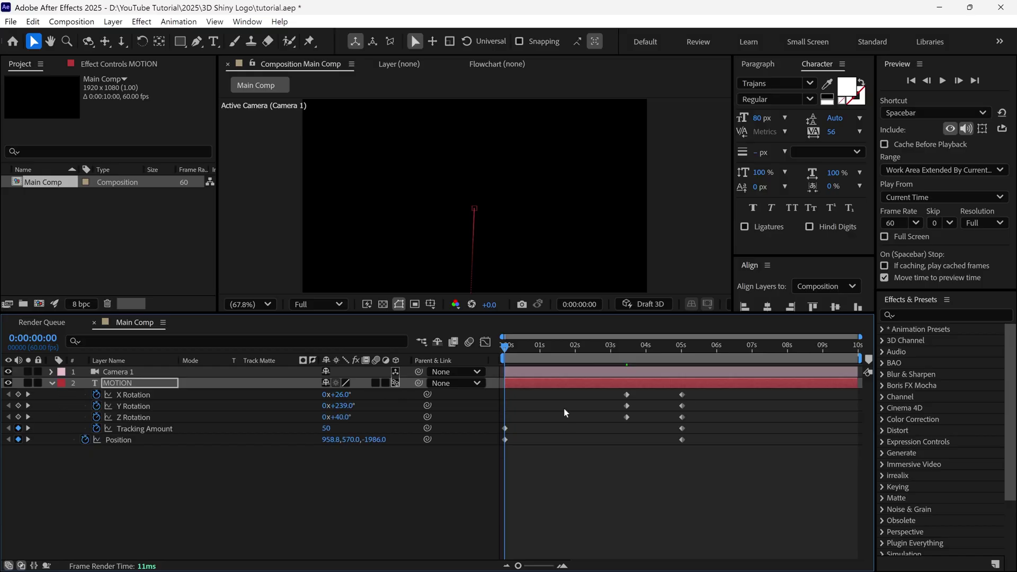
{"action": "left_click_drag", "start_coordinate": [564, 313], "coordinate": [564, 330]}
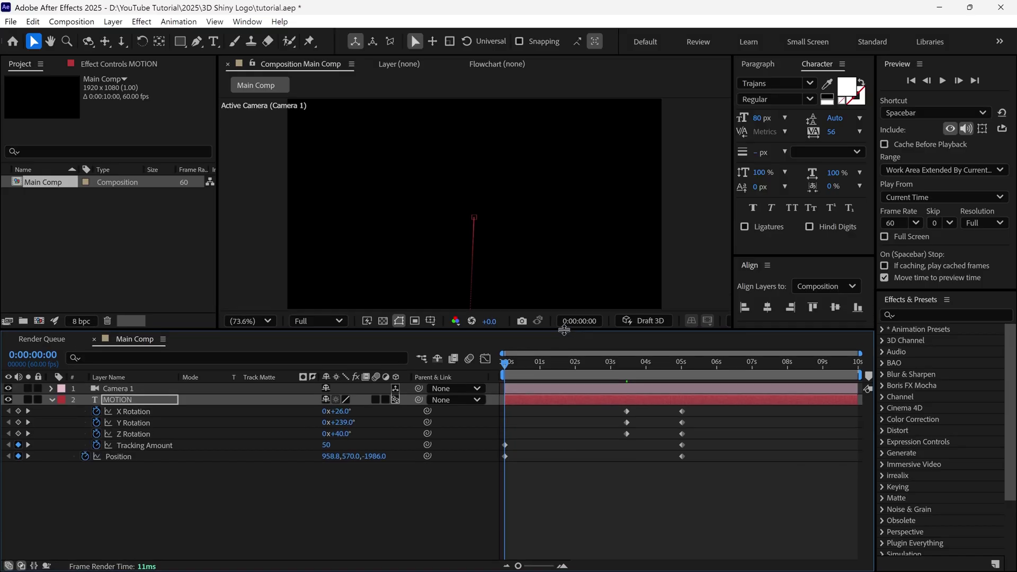
{"action": "key", "text": "space"}
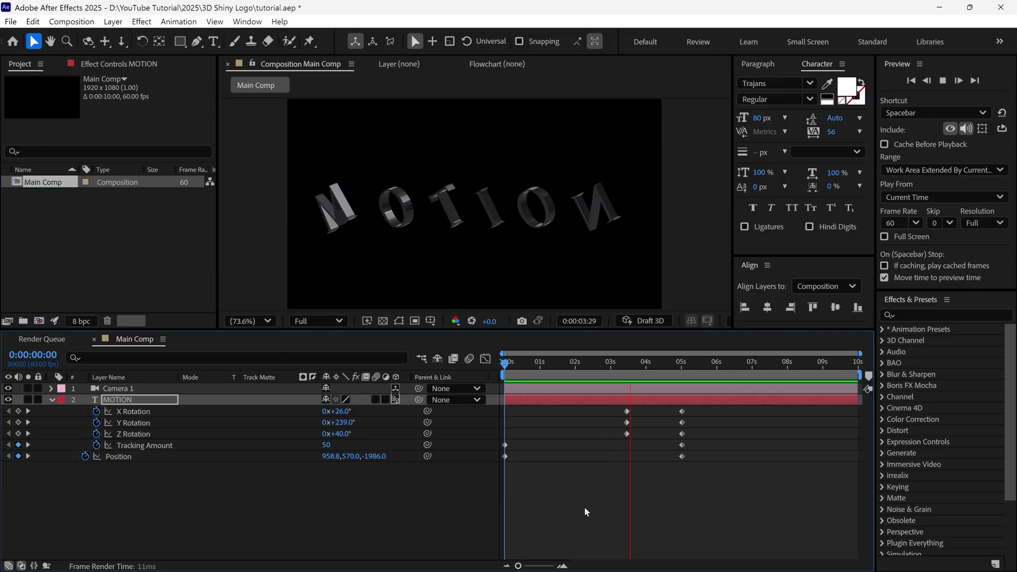
{"action": "key", "text": "space"}
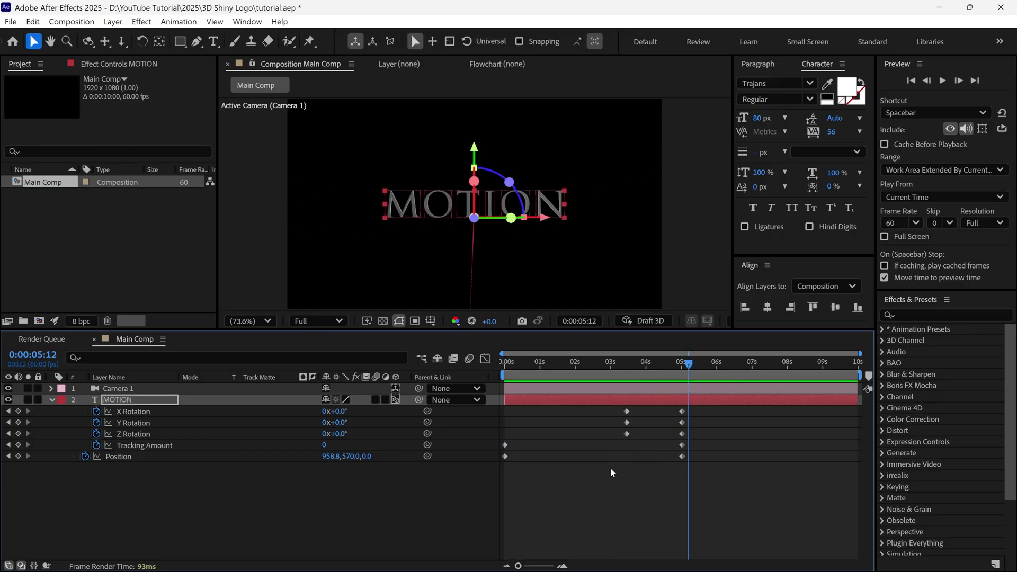
Shift the X/Y/Z Rotation keyframes from about 3.5 s to 0:00:00:00 and preview the result.
{"action": "left_click_drag", "start_coordinate": [639, 410], "coordinate": [507, 422]}
{"action": "left_click_drag", "start_coordinate": [688, 364], "coordinate": [492, 386]}
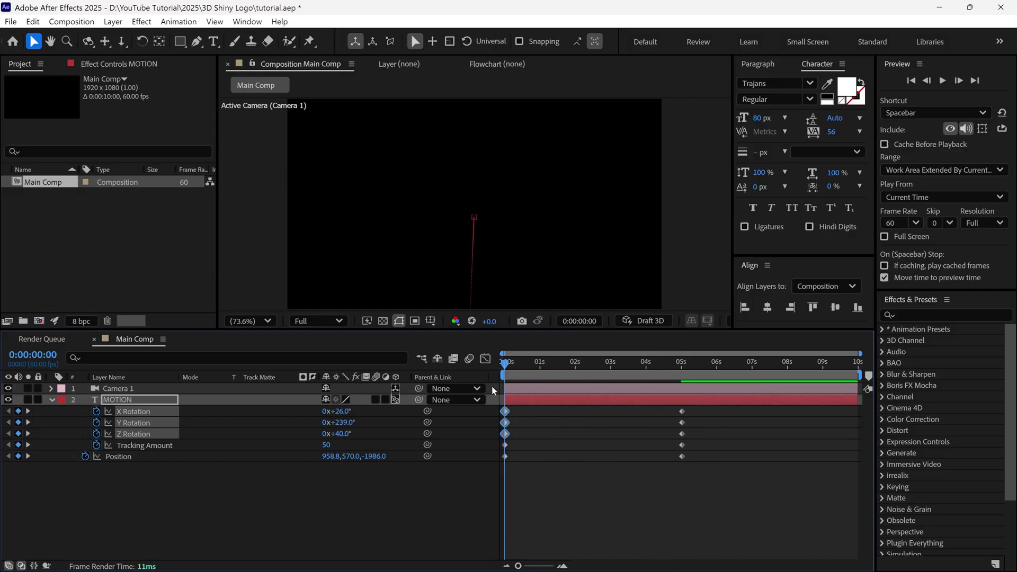
{"action": "key", "text": "space"}
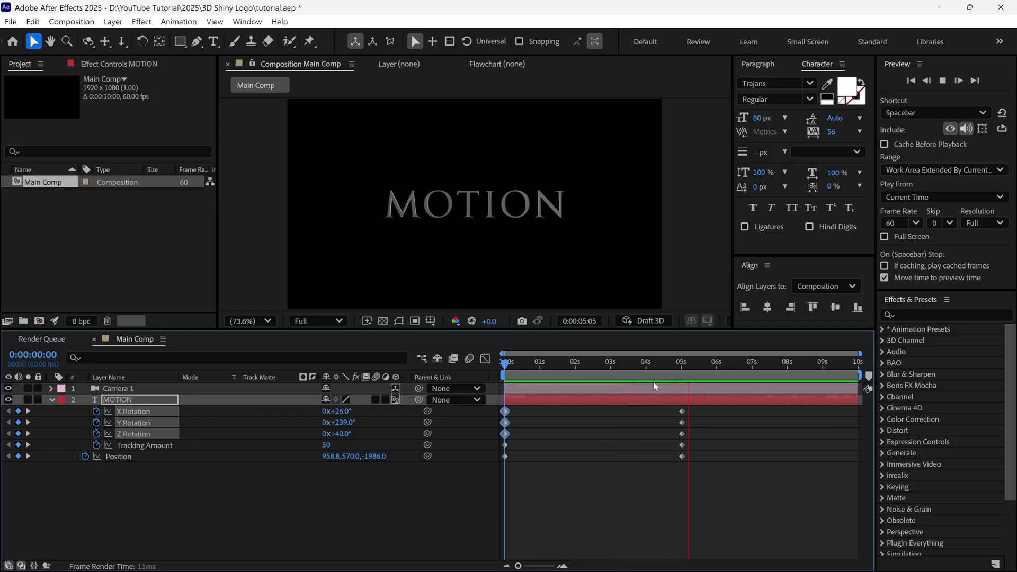
{"action": "left_click", "coordinate": [616, 364]}
{"action": "left_click_drag", "start_coordinate": [592, 365], "coordinate": [605, 384]}
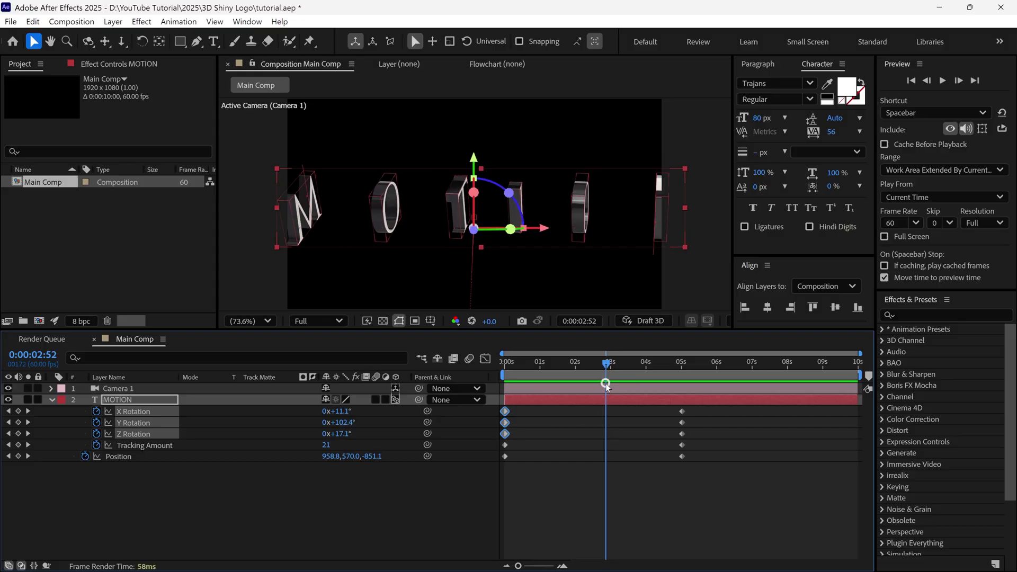
Expand MOTION's Animator 1 down to Range Selector 1's Advanced options.
{"action": "left_click", "coordinate": [53, 402]}
{"action": "left_click", "coordinate": [53, 403]}
{"action": "left_click", "coordinate": [62, 411]}
{"action": "left_click", "coordinate": [62, 422]}
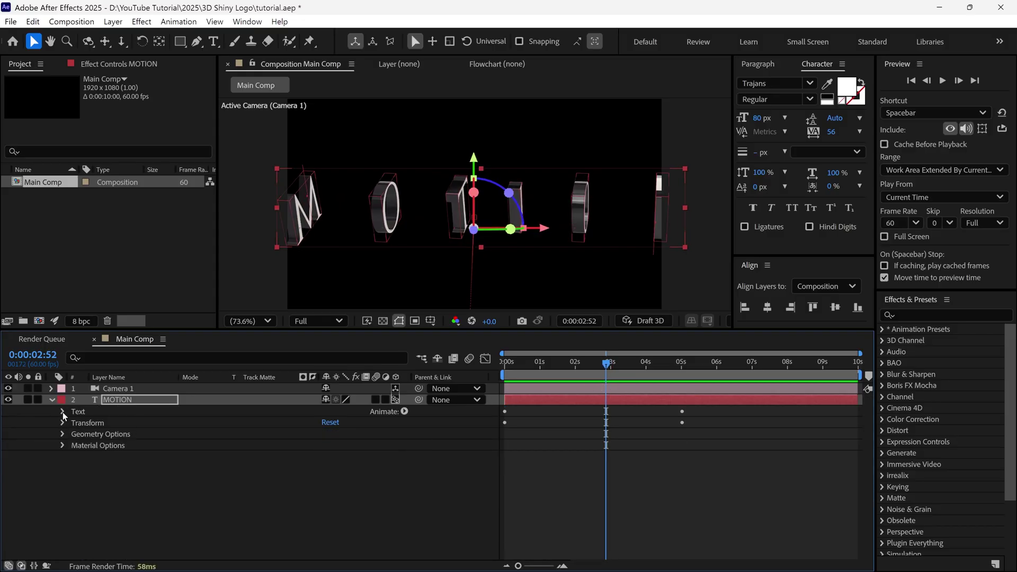
{"action": "left_click", "coordinate": [63, 411]}
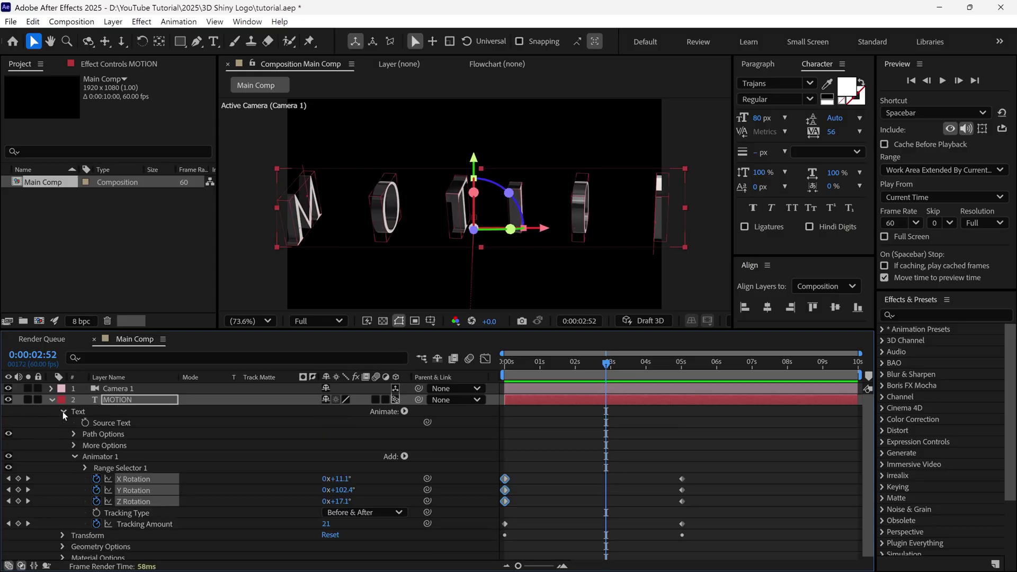
{"action": "left_click", "coordinate": [97, 457]}
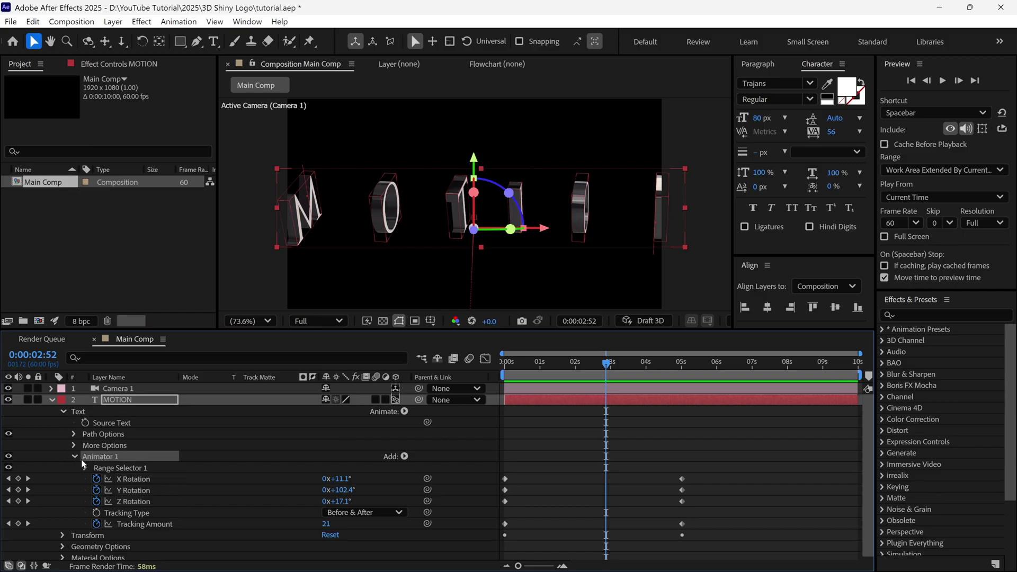
{"action": "left_click", "coordinate": [86, 468]}
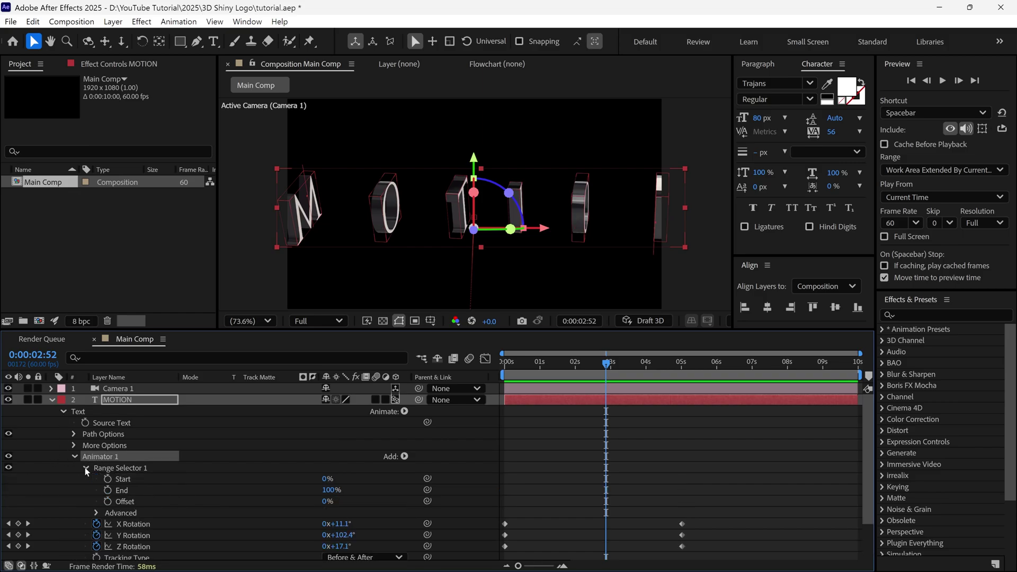
{"action": "left_click", "coordinate": [96, 513]}
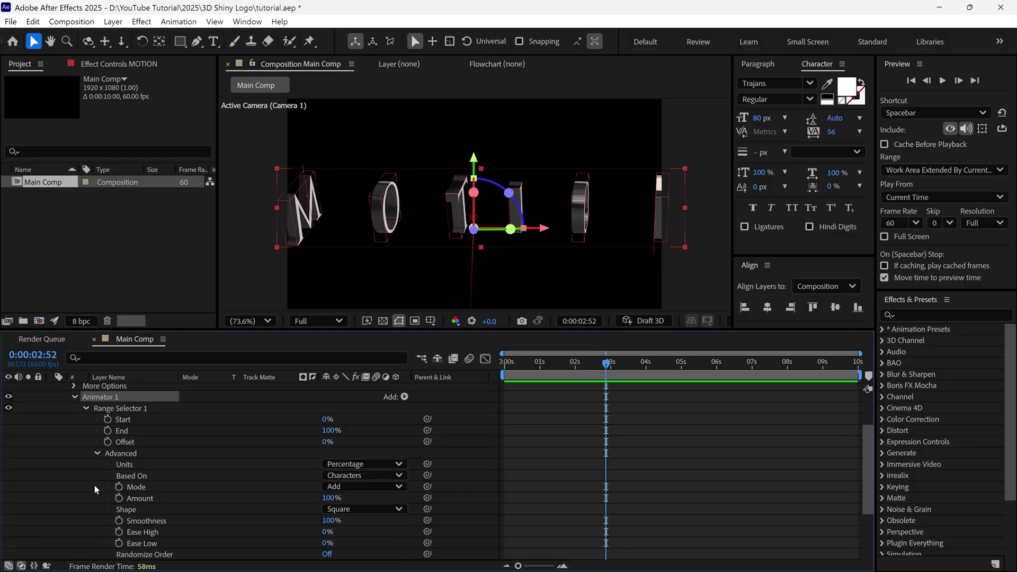
{"action": "scroll", "coordinate": [102, 479], "scroll_direction": "down", "scroll_amount": 3}
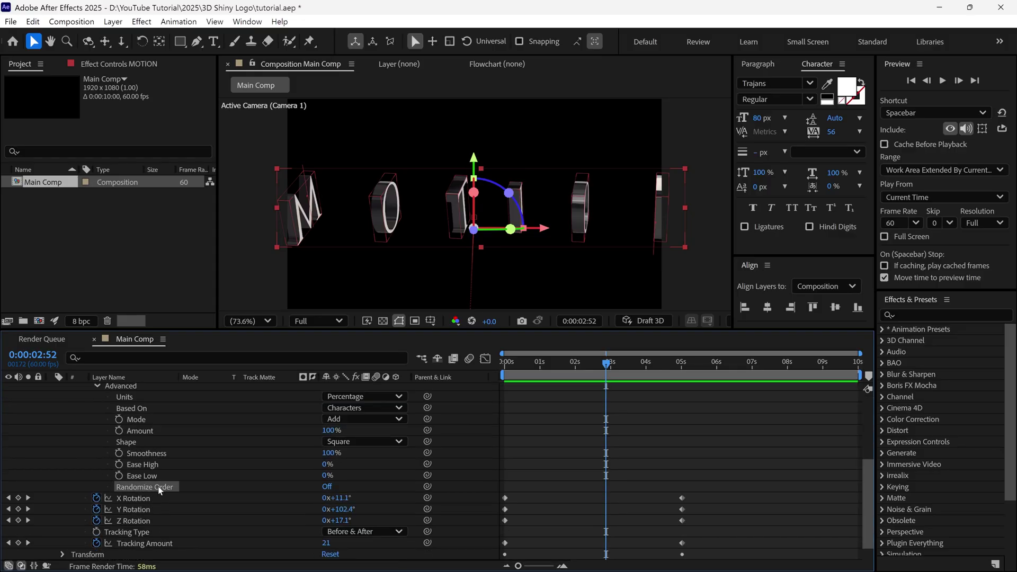
Turn on Randomize Order and set the selector Shape to Triangle.
{"action": "left_click", "coordinate": [328, 486]}
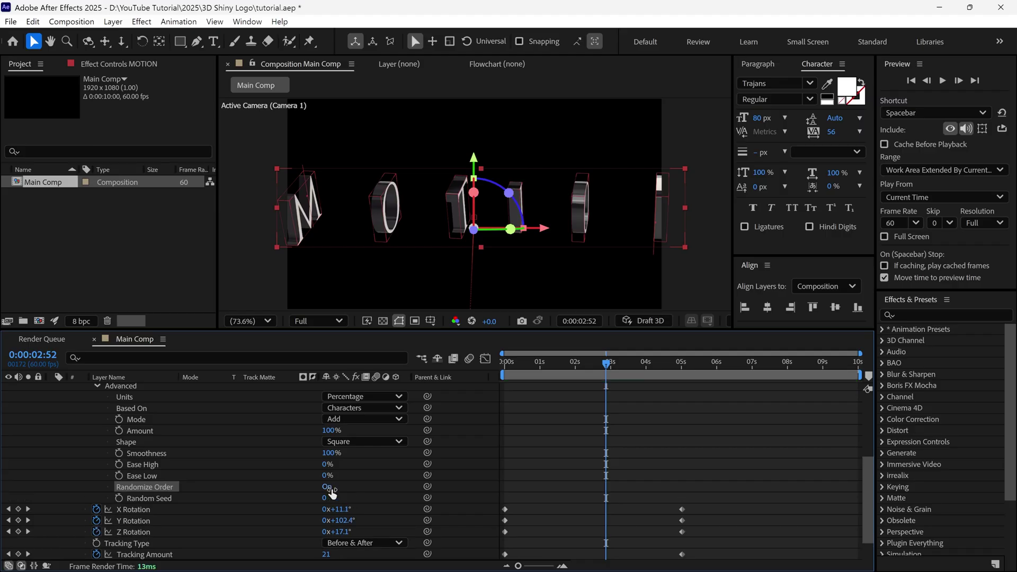
{"action": "left_click", "coordinate": [155, 499]}
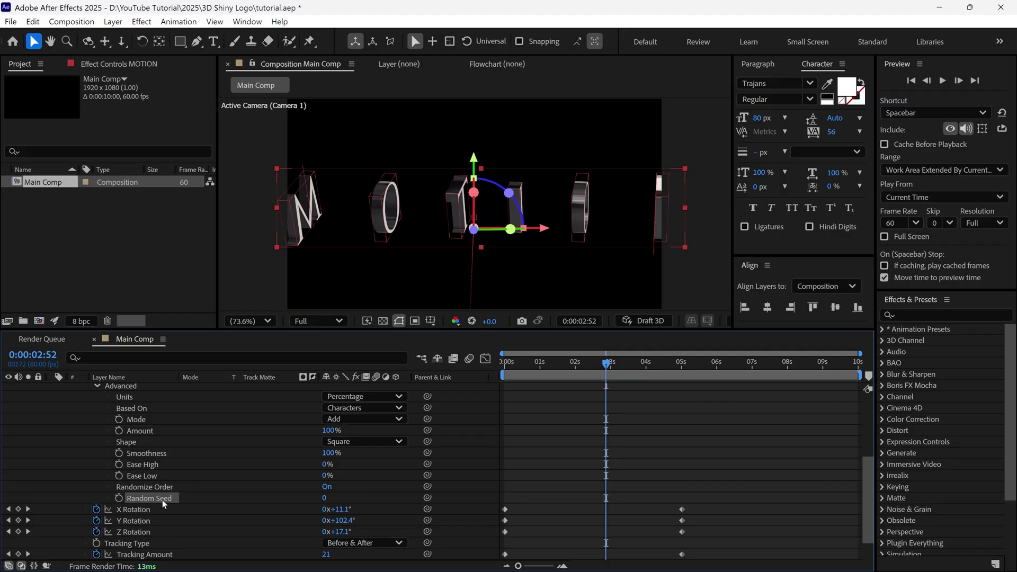
{"action": "left_click_drag", "start_coordinate": [325, 501], "coordinate": [339, 495]}
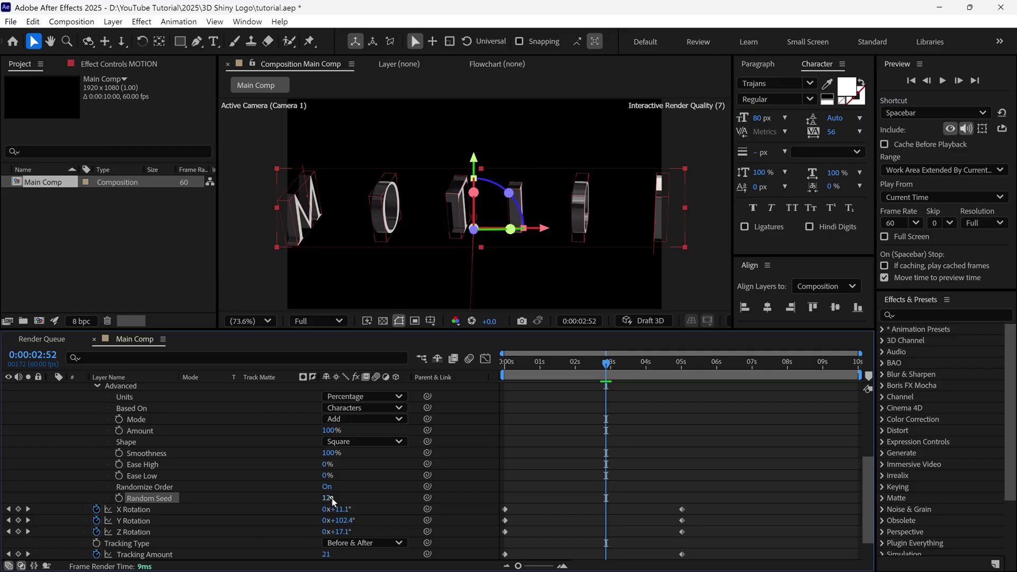
{"action": "key", "text": "ctrl+z"}
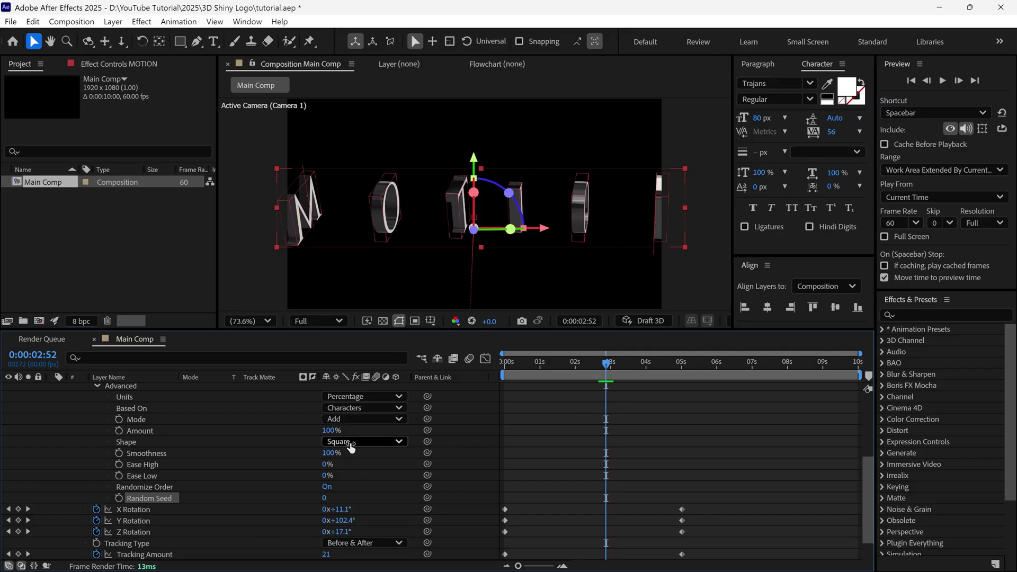
{"action": "left_click", "coordinate": [349, 443]}
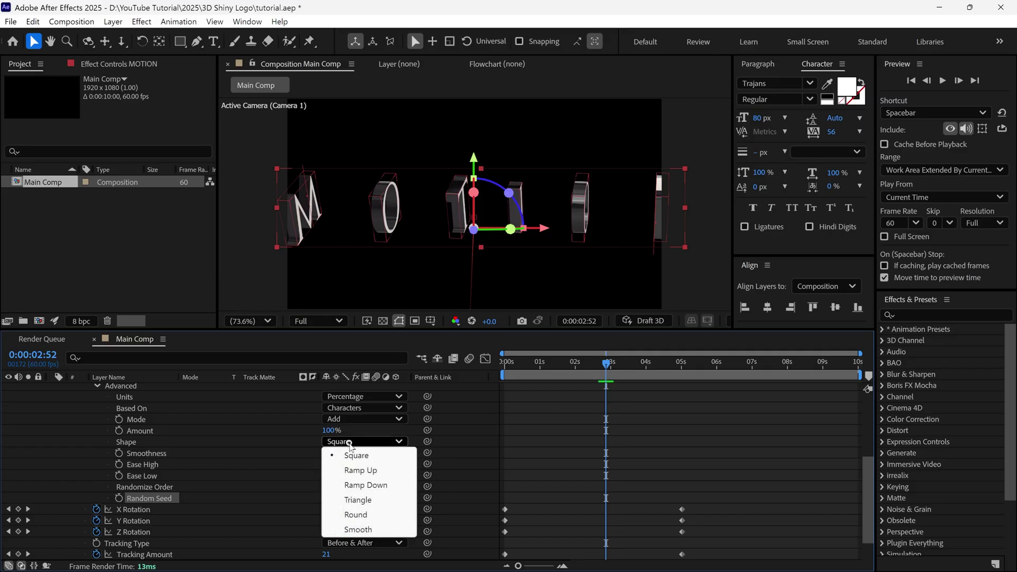
{"action": "left_click", "coordinate": [358, 501]}
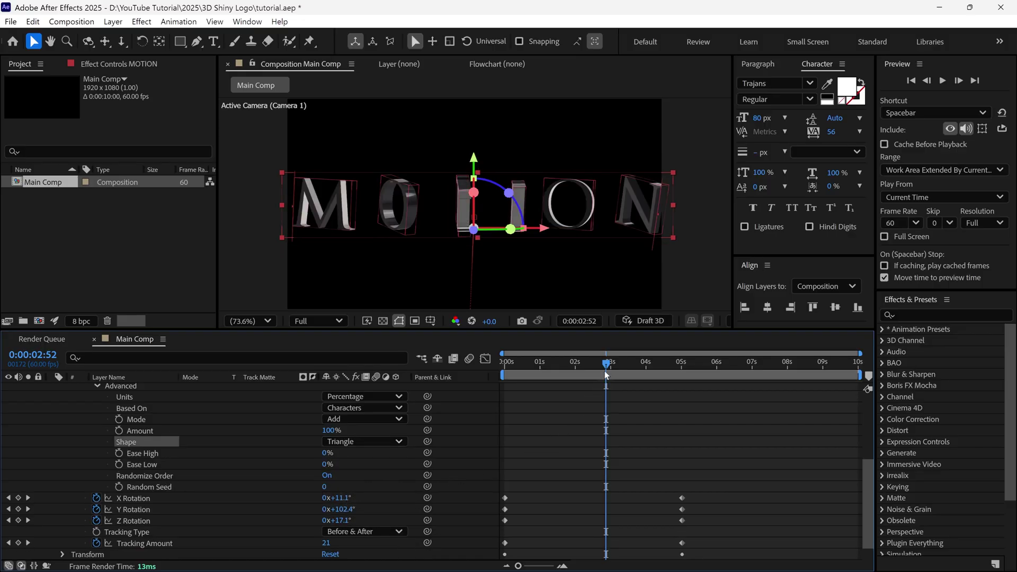
Try Random Seed values of 7 and then 4, checking the letters.
{"action": "mouse_move", "coordinate": [605, 371]}
{"action": "left_mouse_down"}
{"action": "mouse_move", "coordinate": [561, 373]}
{"action": "mouse_move", "coordinate": [598, 376]}
{"action": "left_mouse_up"}
{"action": "left_click", "coordinate": [324, 487]}
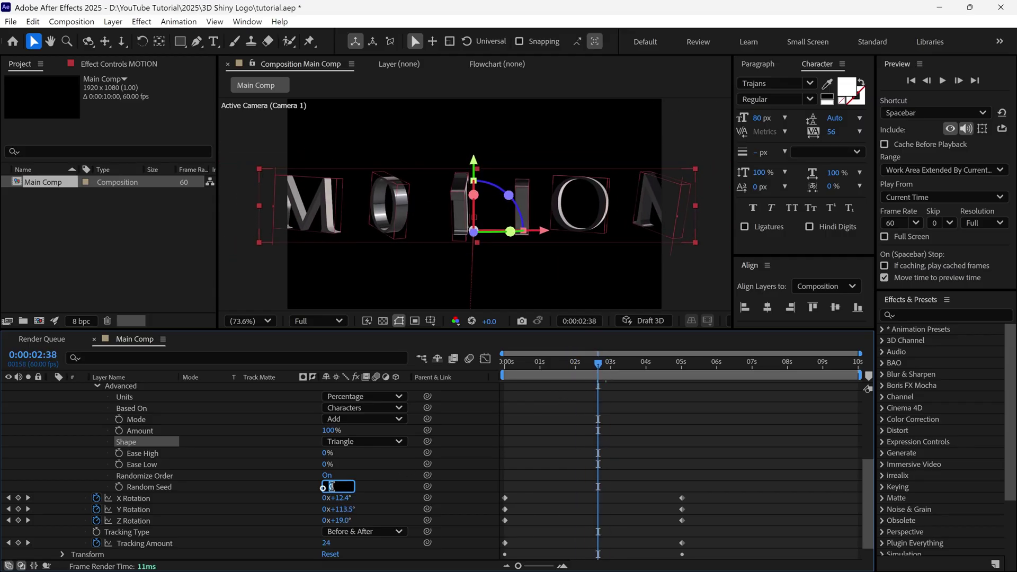
{"action": "type", "text": "7"}
{"action": "key", "text": "Return"}
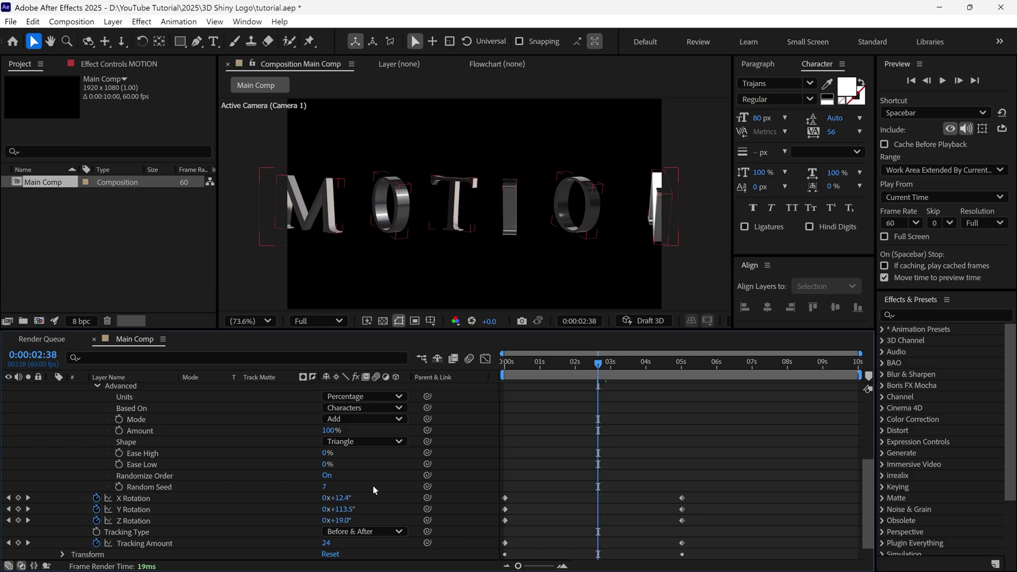
{"action": "left_click_drag", "start_coordinate": [324, 487], "coordinate": [315, 489]}
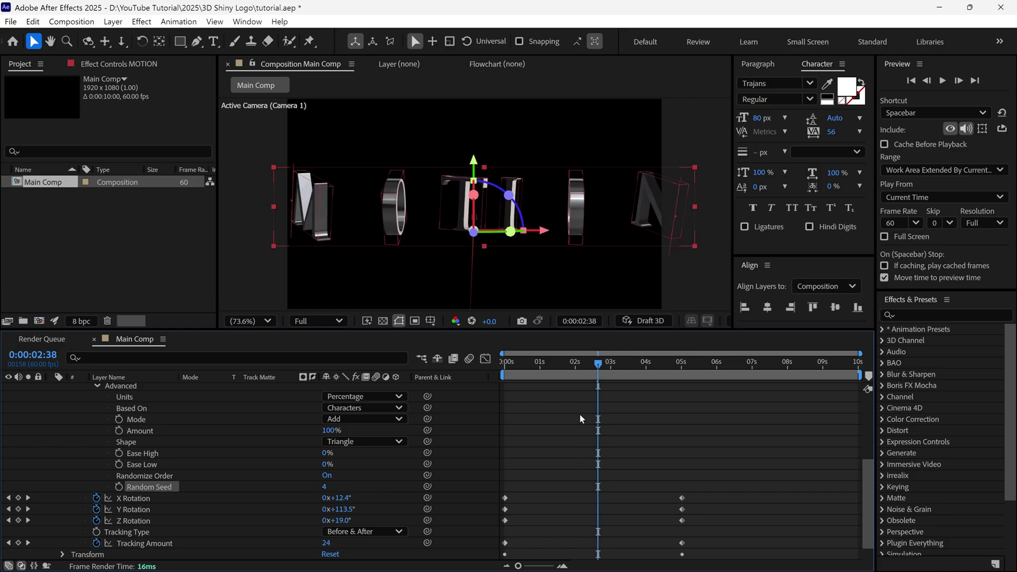
{"action": "left_click_drag", "start_coordinate": [592, 367], "coordinate": [622, 381]}
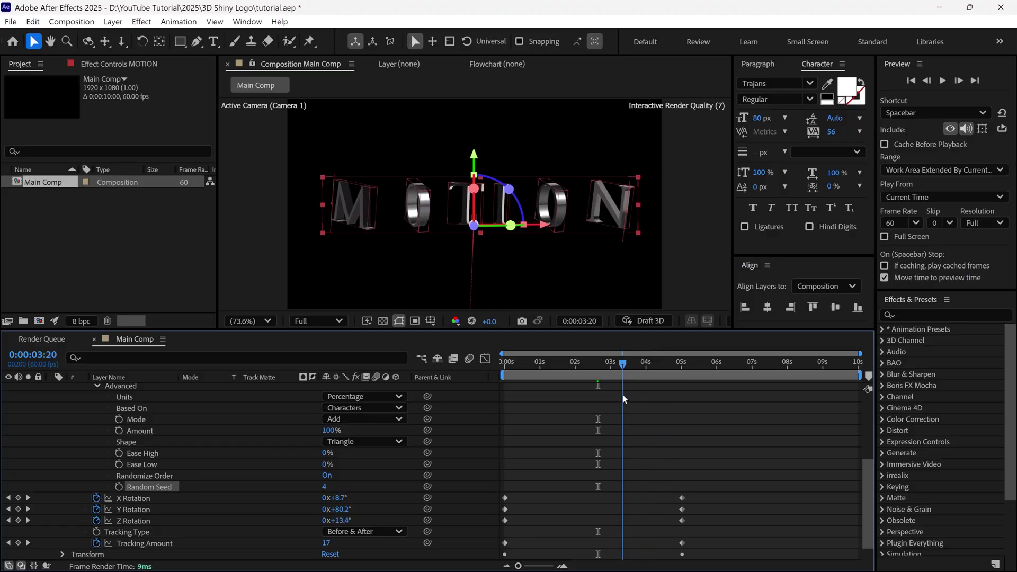
Settle on Random Seed 11 and preview the fly-in from 0:00.
{"action": "left_click", "coordinate": [325, 486]}
{"action": "type", "text": "11"}
{"action": "left_click", "coordinate": [360, 477]}
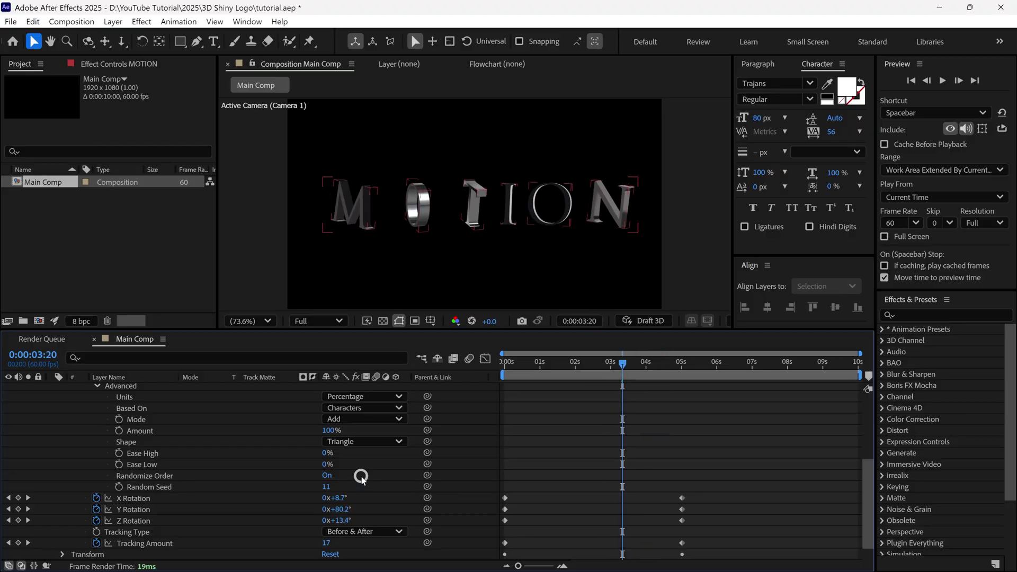
{"action": "left_click_drag", "start_coordinate": [625, 367], "coordinate": [541, 399]}
{"action": "key", "text": "Home"}
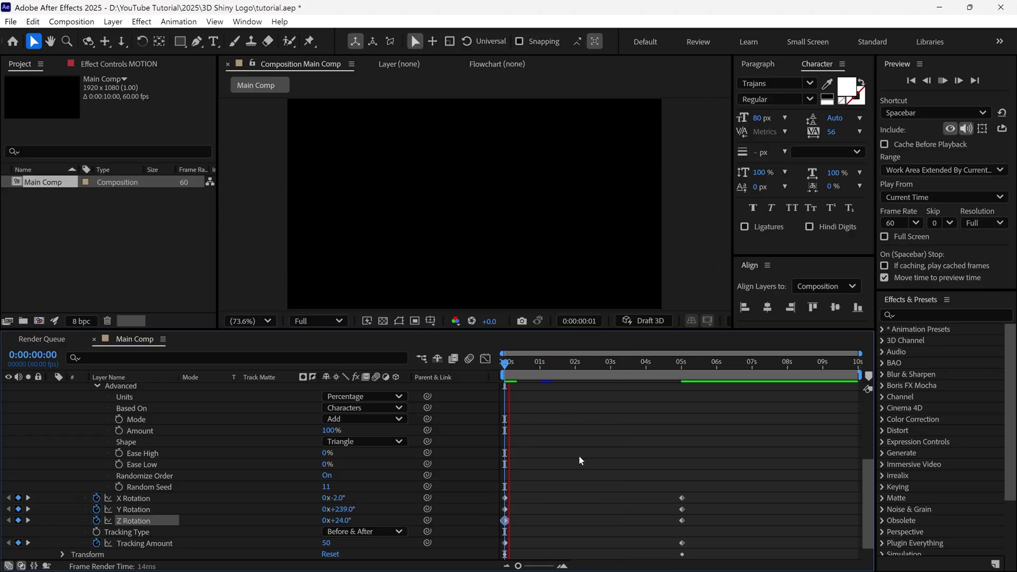
{"action": "key", "text": "space"}
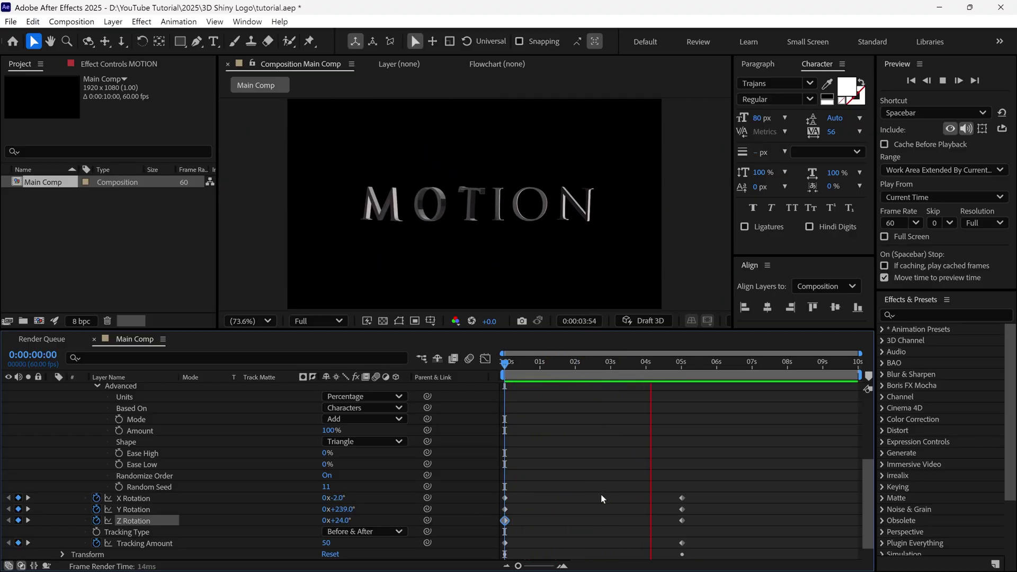
Apply Easy Ease to all ten of MOTION's keyframes.
{"action": "left_click", "coordinate": [665, 363]}
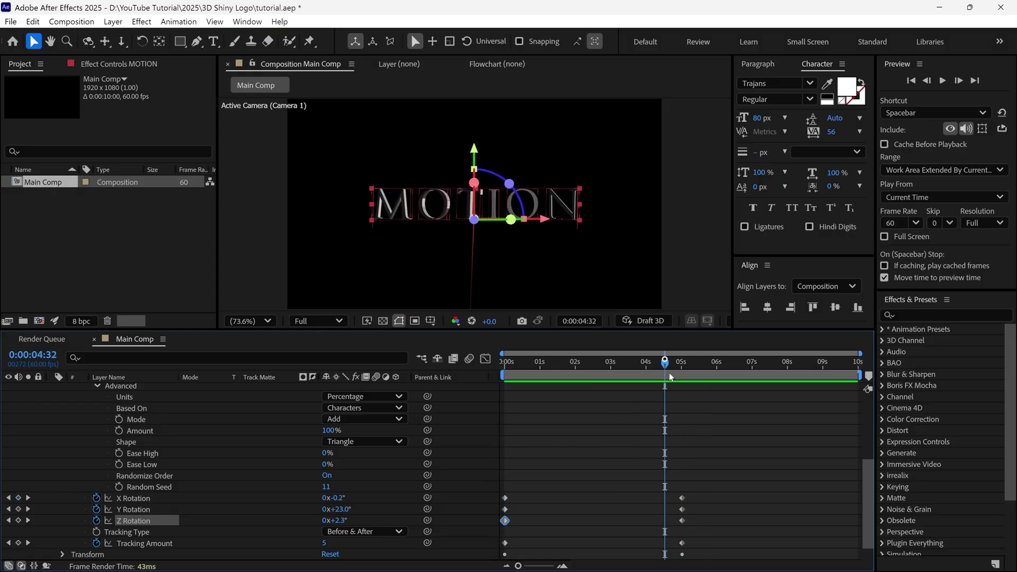
{"action": "key", "text": "u"}
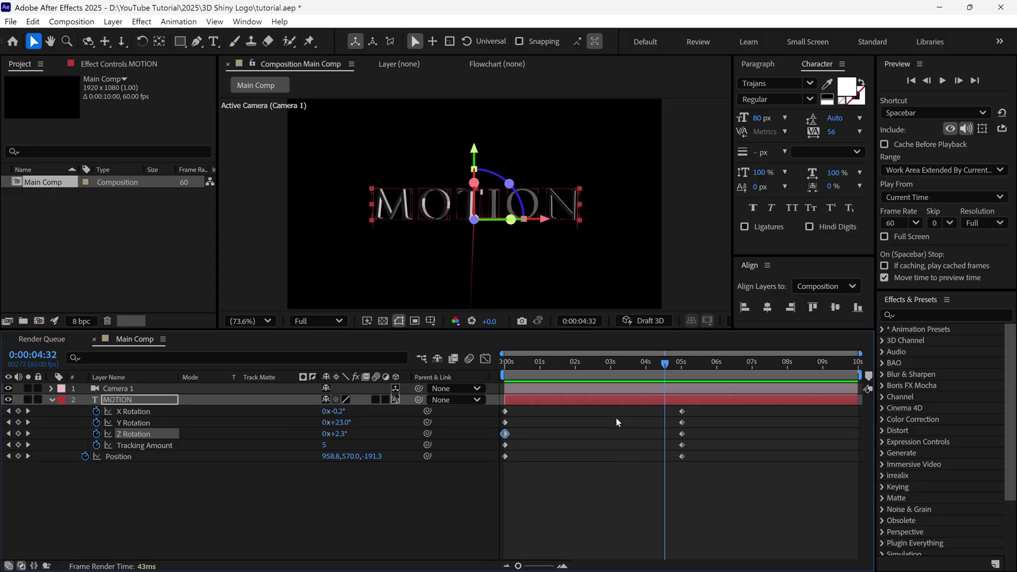
{"action": "left_click_drag", "start_coordinate": [728, 410], "coordinate": [473, 479]}
{"action": "right_click", "coordinate": [507, 416]}
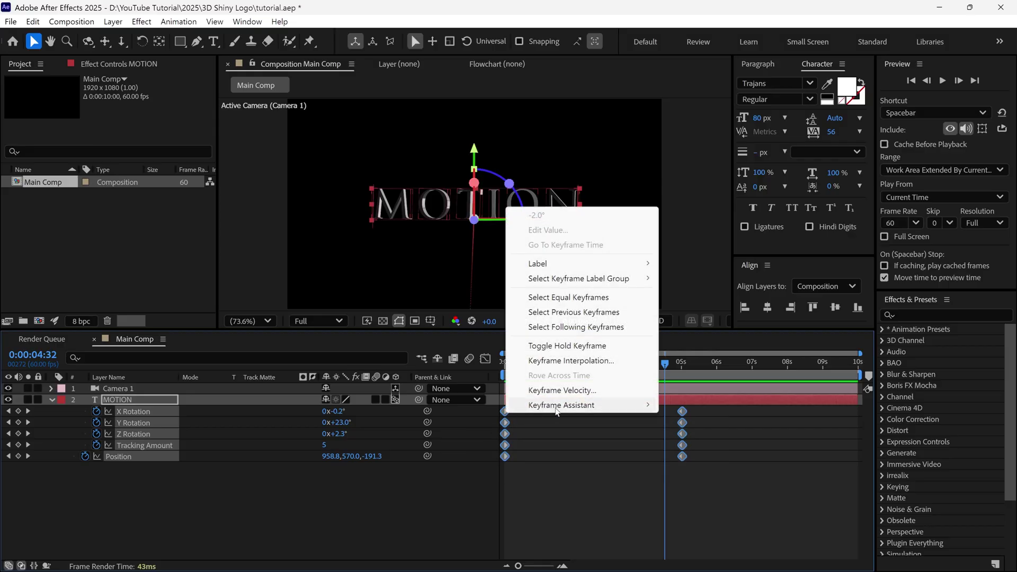
{"action": "mouse_move", "coordinate": [558, 404]}
{"action": "left_click", "coordinate": [707, 451]}
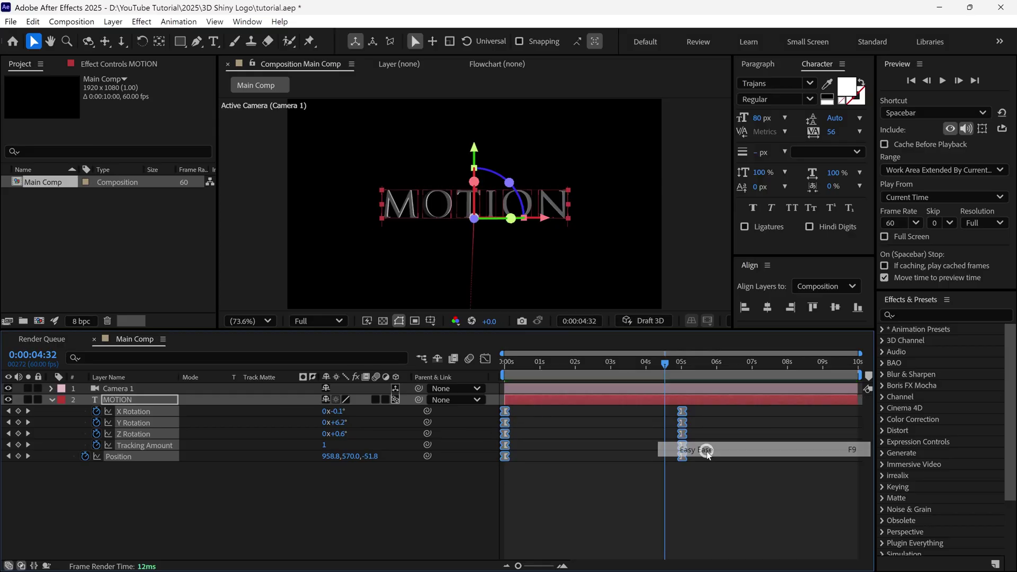
In the Graph Editor, stretch the 5 s keyframe's influence to about 93%.
{"action": "left_click", "coordinate": [487, 361]}
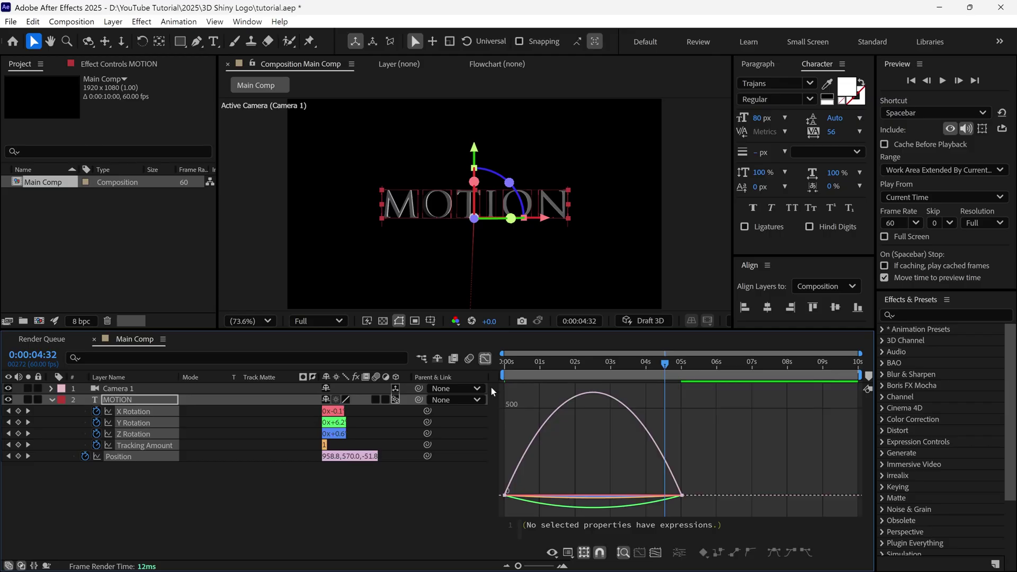
{"action": "left_click_drag", "start_coordinate": [663, 509], "coordinate": [601, 500]}
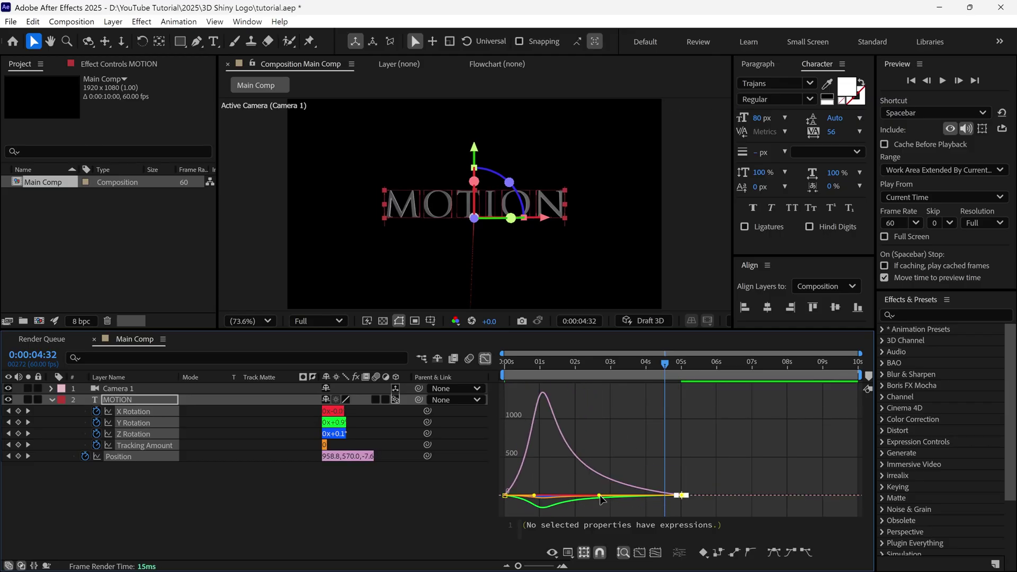
{"action": "left_click_drag", "start_coordinate": [546, 482], "coordinate": [516, 496]}
Preview the eased fly-in twice from the start, then leave the Graph Editor.
{"action": "key", "text": "Home"}
{"action": "key", "text": "space"}
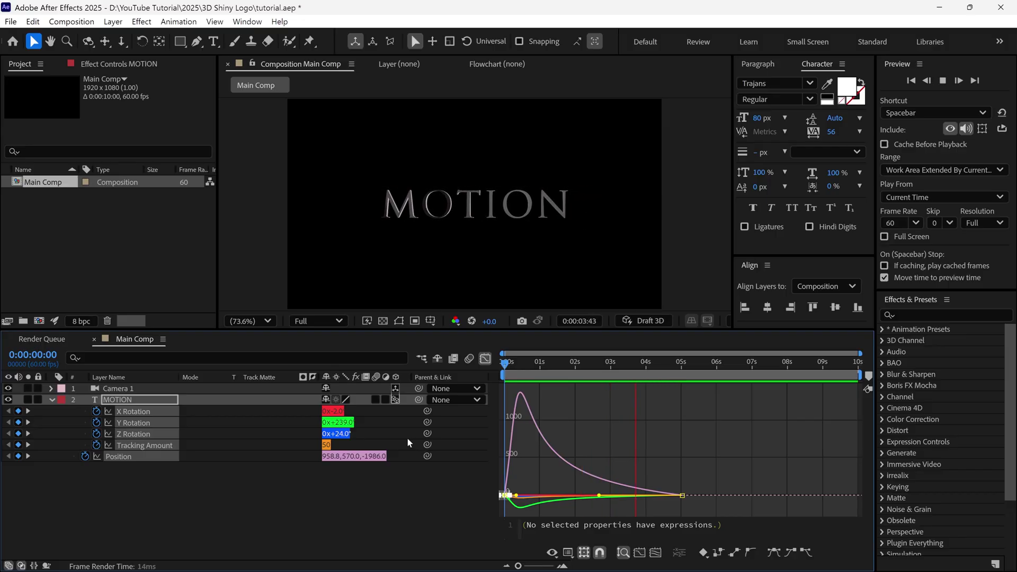
{"action": "key", "text": "space"}
{"action": "key", "text": "Home"}
{"action": "key", "text": "space"}
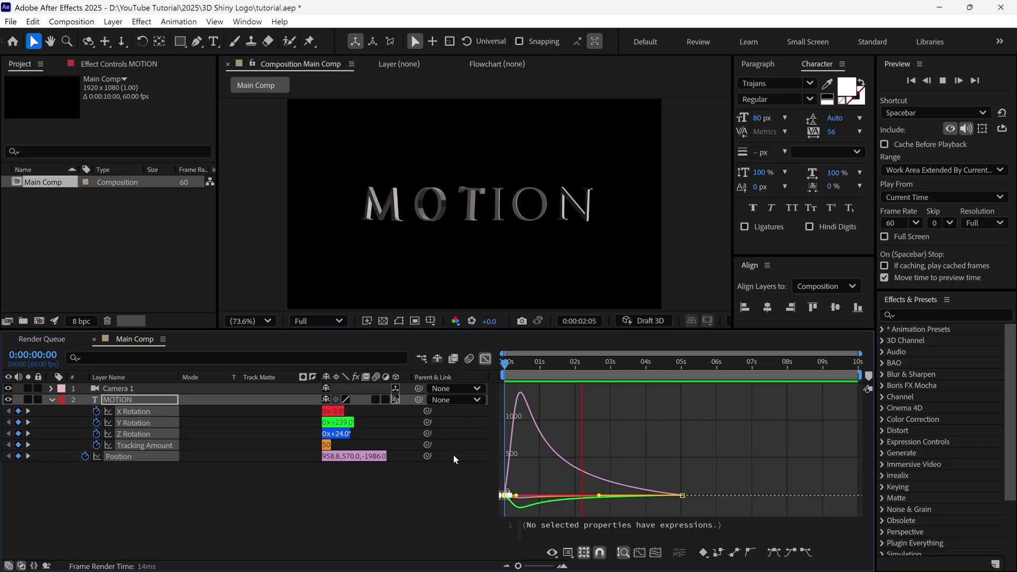
{"action": "key", "text": "space"}
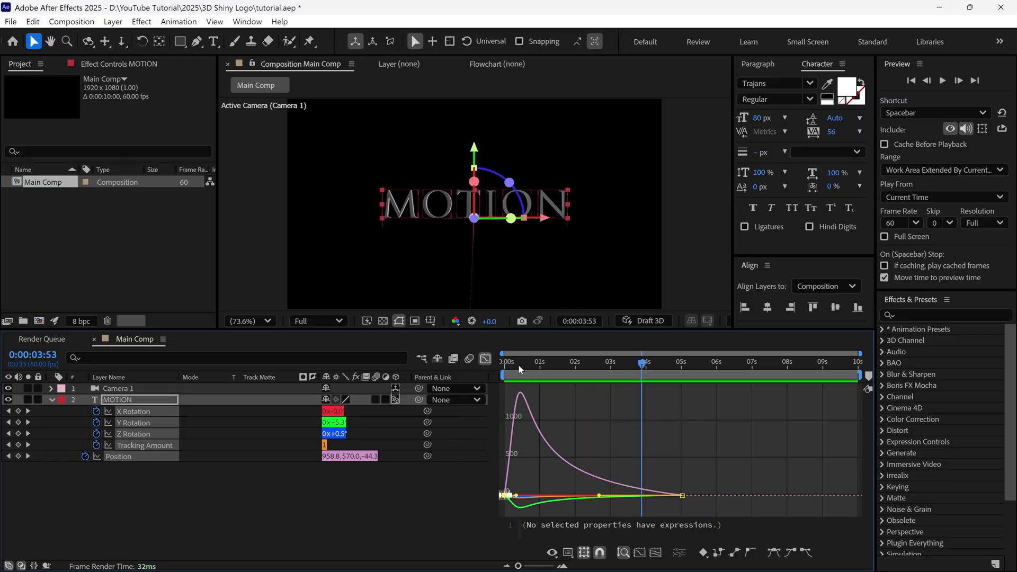
{"action": "key", "text": "c"}
{"action": "left_click", "coordinate": [485, 358]}
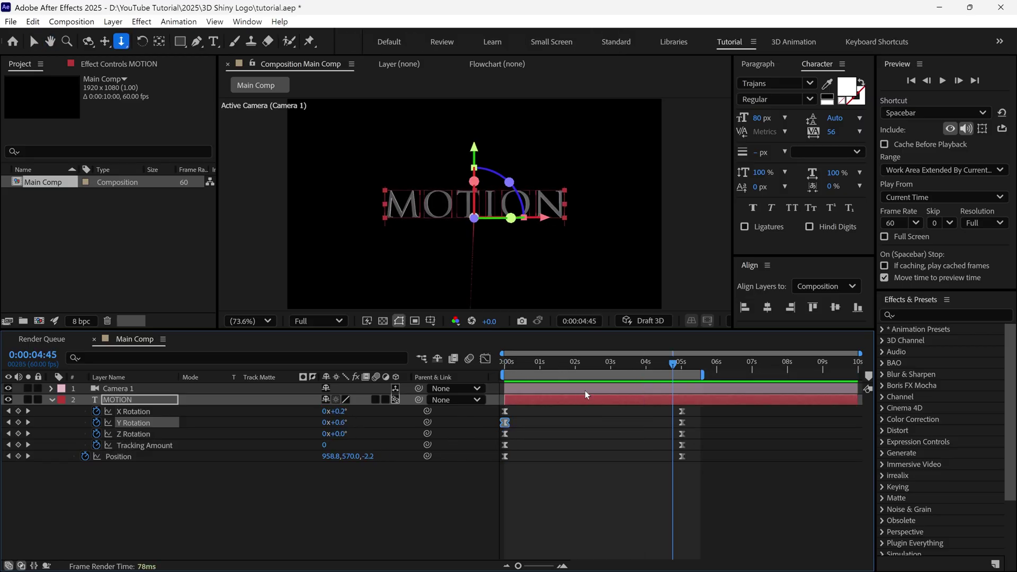
Add an Environment light at 120% intensity to the composition.
{"action": "left_click", "coordinate": [52, 399]}
{"action": "right_click", "coordinate": [193, 437]}
{"action": "mouse_move", "coordinate": [225, 277]}
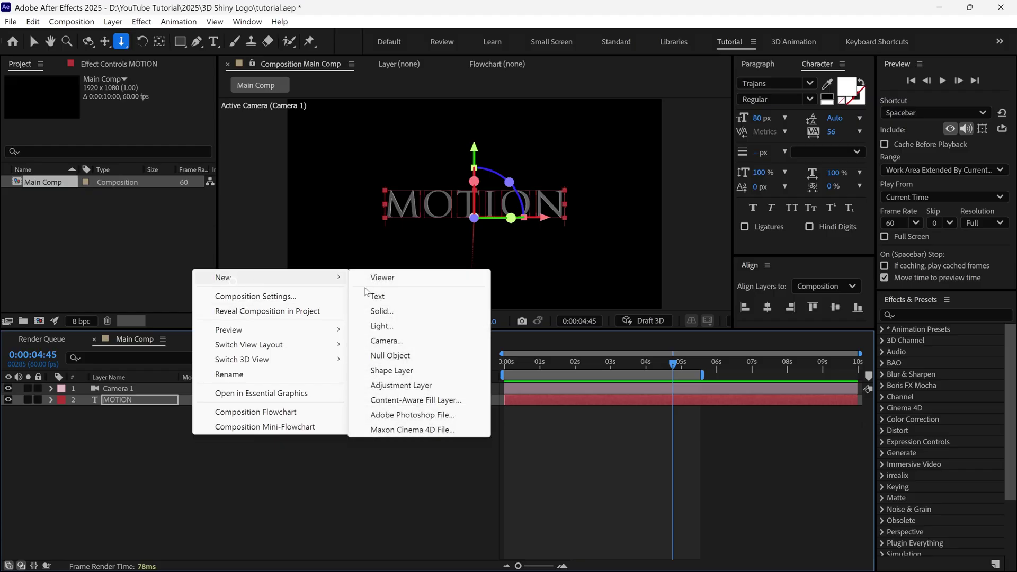
{"action": "left_click", "coordinate": [389, 325]}
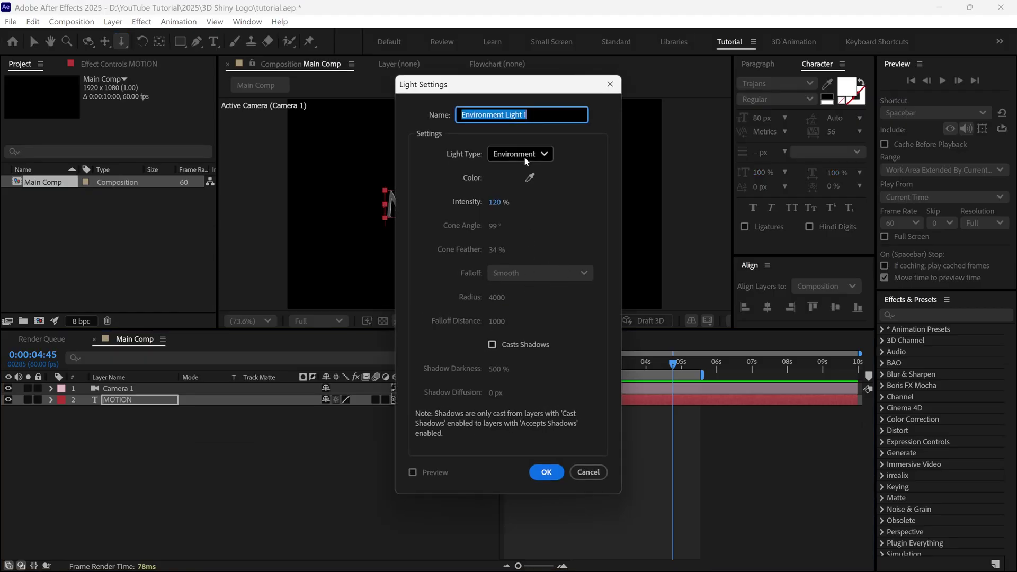
{"action": "left_click", "coordinate": [542, 470]}
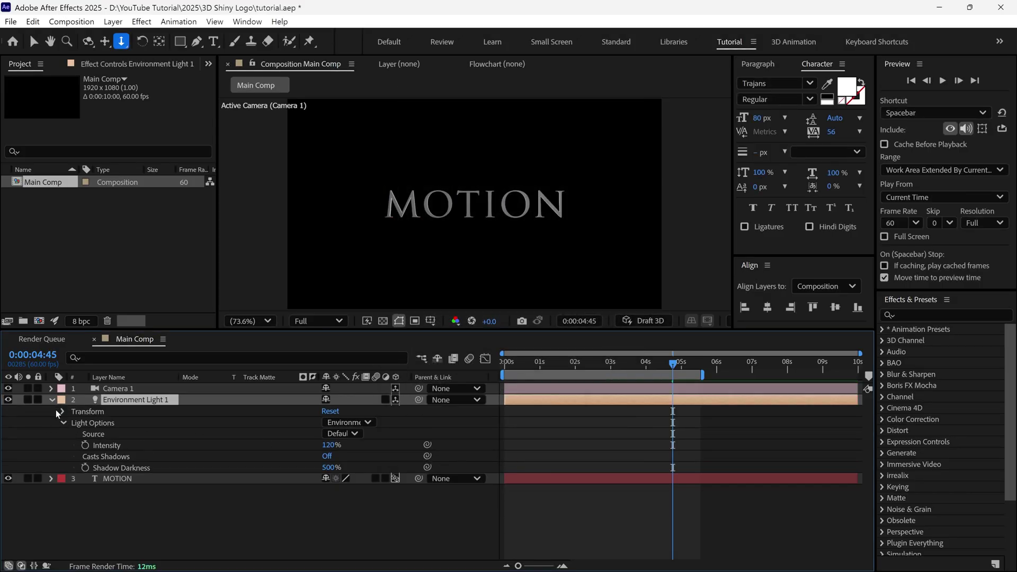
Rotate the light to X 38° and preview the lit animation.
{"action": "left_click", "coordinate": [62, 412]}
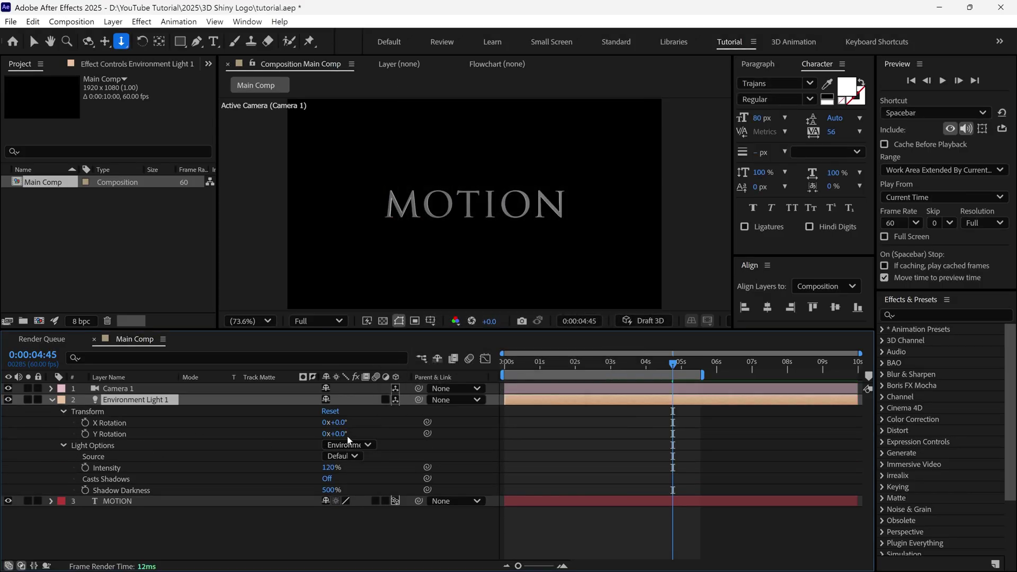
{"action": "left_click_drag", "start_coordinate": [338, 422], "coordinate": [362, 422]}
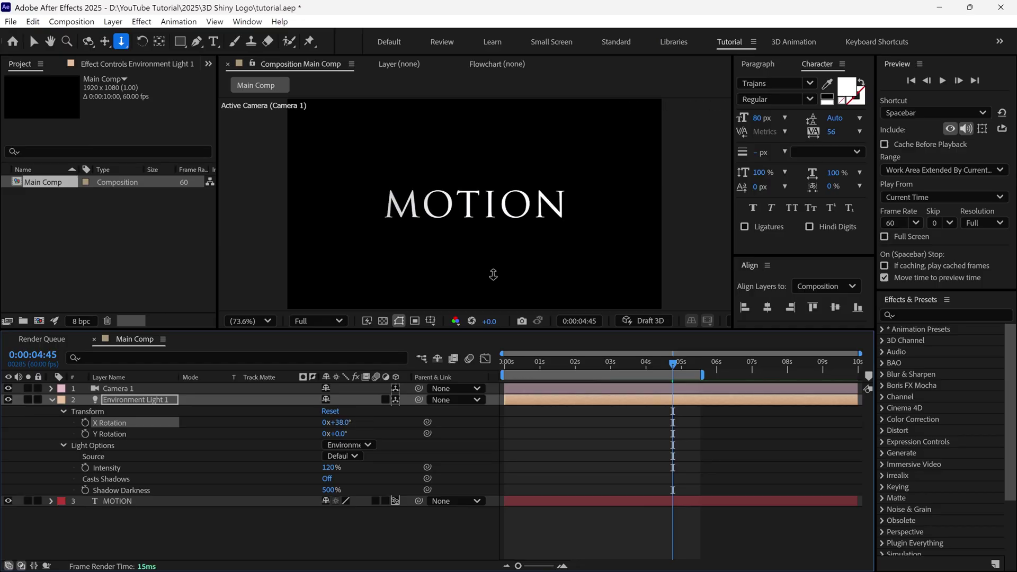
{"action": "left_click", "coordinate": [604, 364]}
{"action": "left_click_drag", "start_coordinate": [602, 366], "coordinate": [504, 365]}
{"action": "key", "text": "space"}
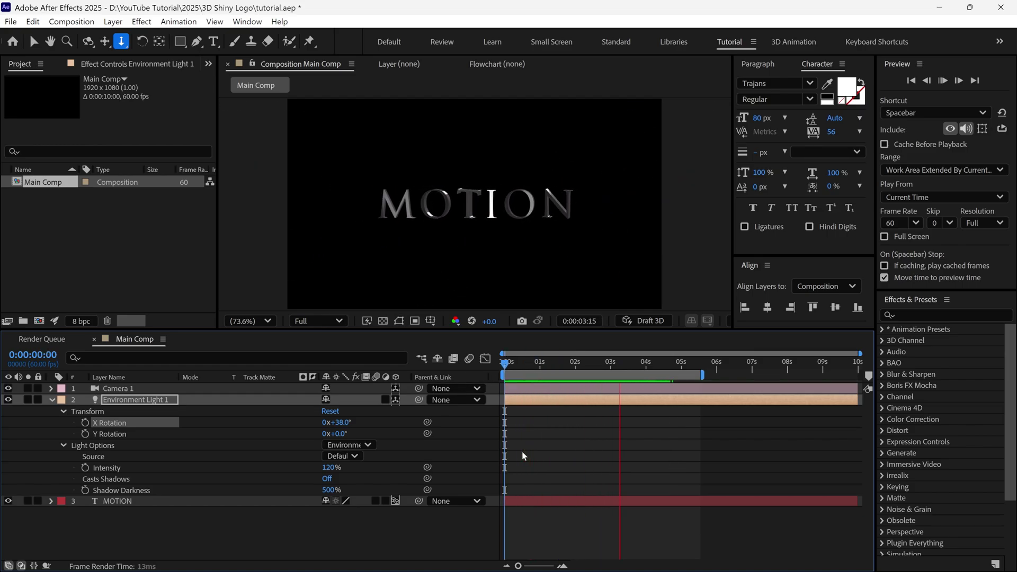
{"action": "key", "text": "space"}
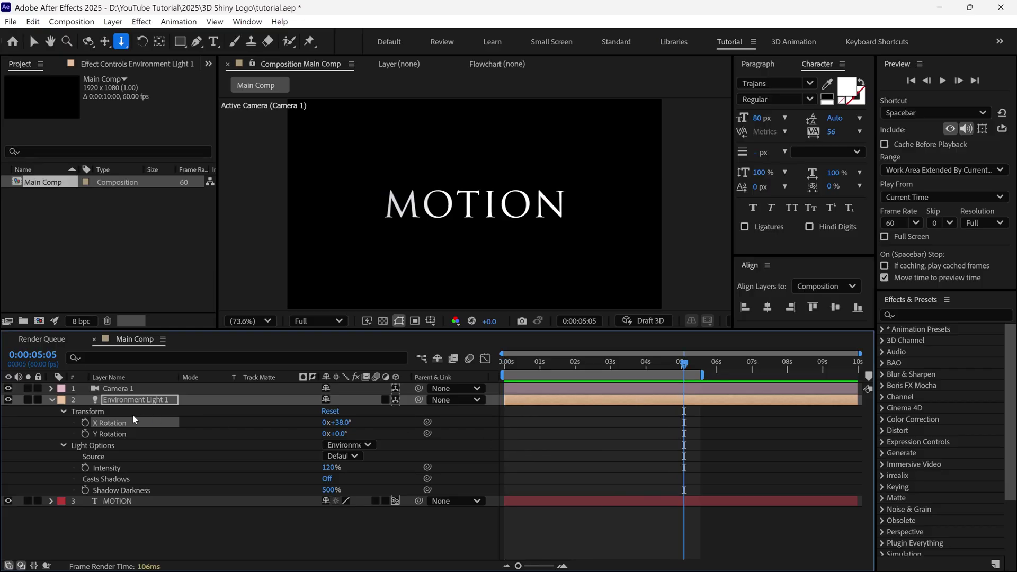
{"action": "left_click", "coordinate": [51, 400]}
Precompose all three layers into 'Text Animation', moving all attributes.
{"action": "left_click", "coordinate": [79, 436]}
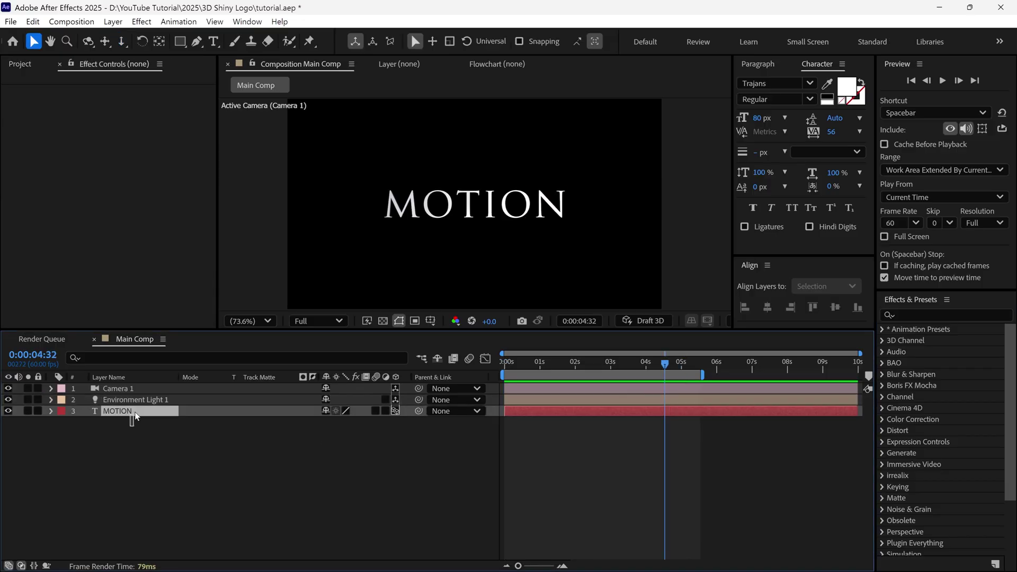
{"action": "left_click", "coordinate": [150, 389], "text": "shift"}
{"action": "right_click", "coordinate": [150, 388]}
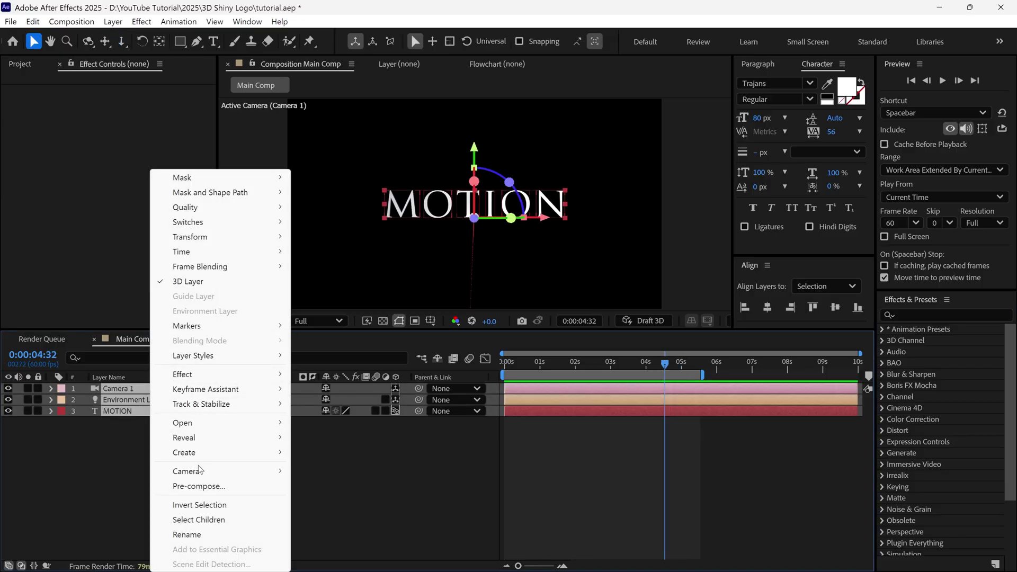
{"action": "left_click", "coordinate": [199, 486]}
{"action": "type", "text": "Text "}
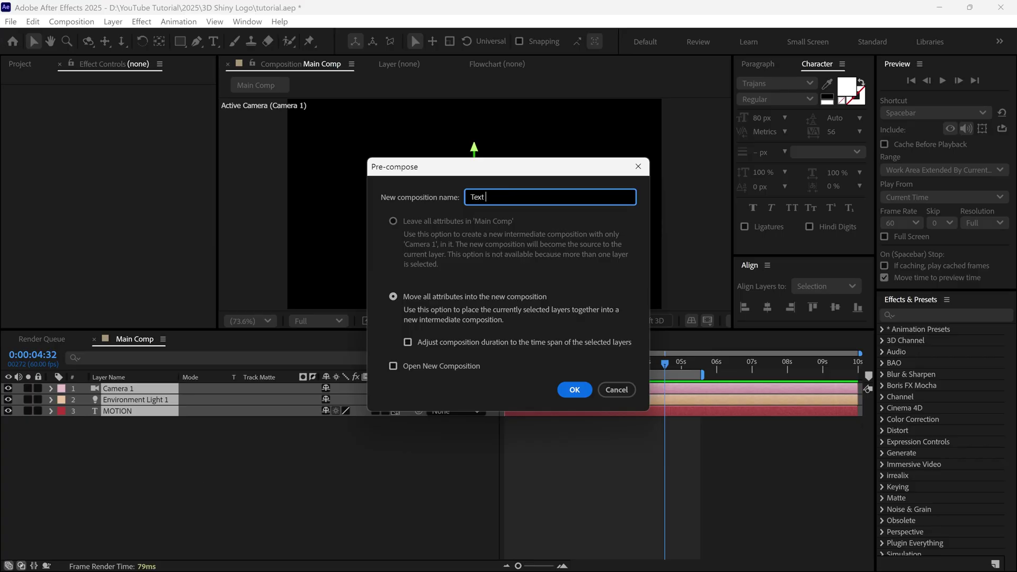
{"action": "type", "text": "Animation"}
{"action": "left_click", "coordinate": [393, 298]}
{"action": "left_click", "coordinate": [572, 390]}
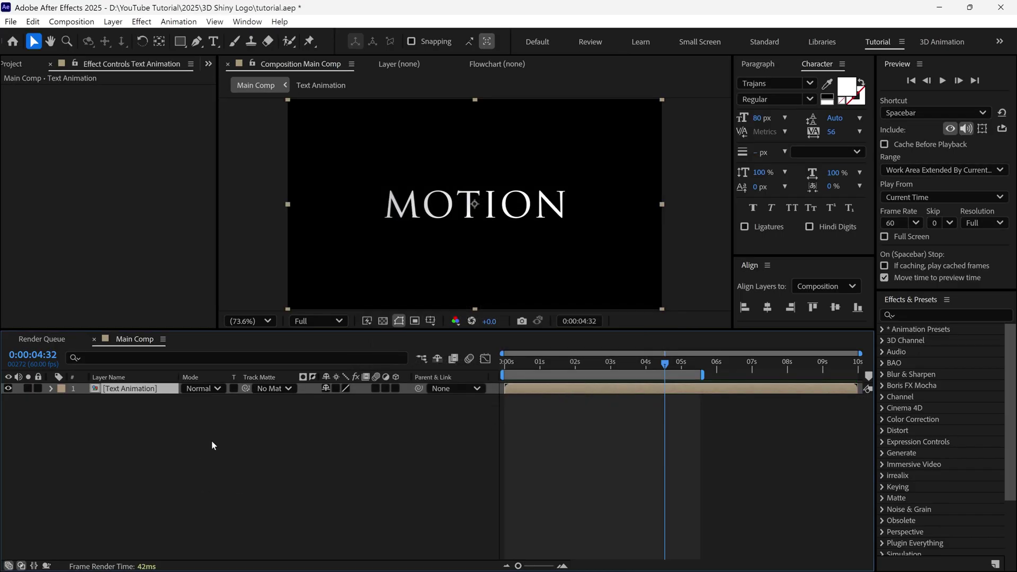
Add a 'Gradient' solid layer and apply the 4-Color Gradient effect to it.
{"action": "right_click", "coordinate": [148, 425]}
{"action": "mouse_move", "coordinate": [211, 259]}
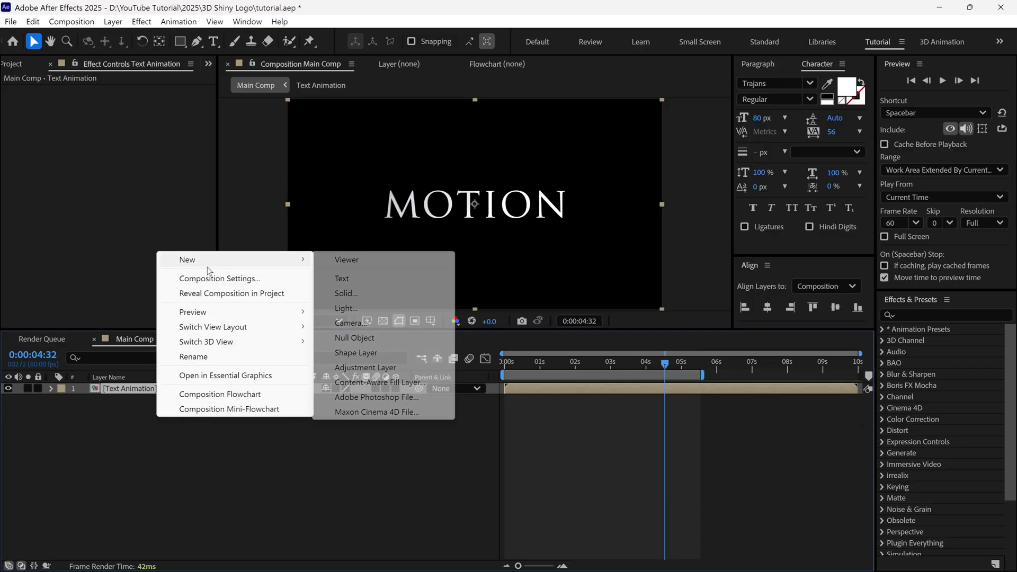
{"action": "left_click", "coordinate": [345, 293]}
{"action": "type", "text": "Gradient"}
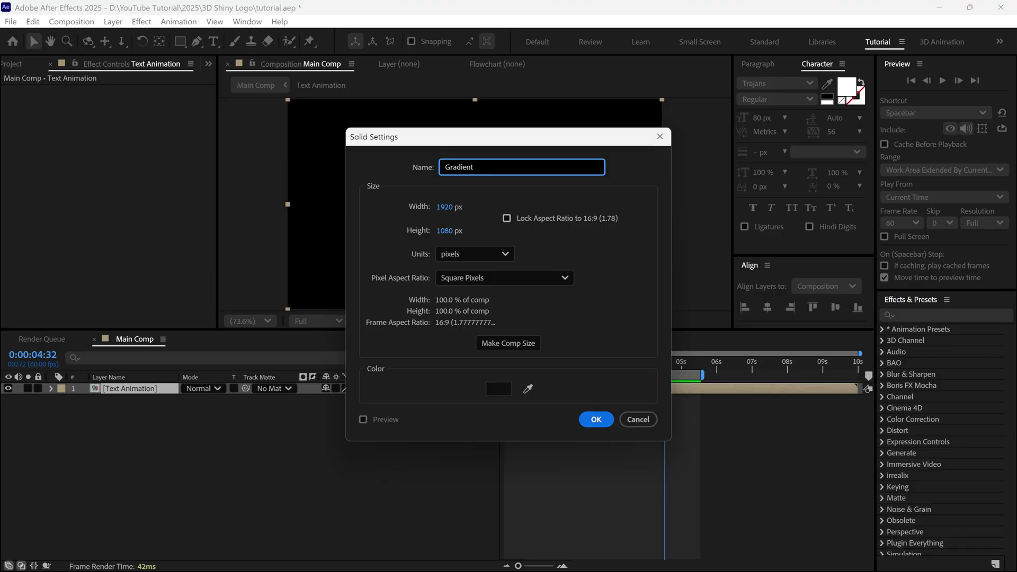
{"action": "left_click", "coordinate": [597, 419]}
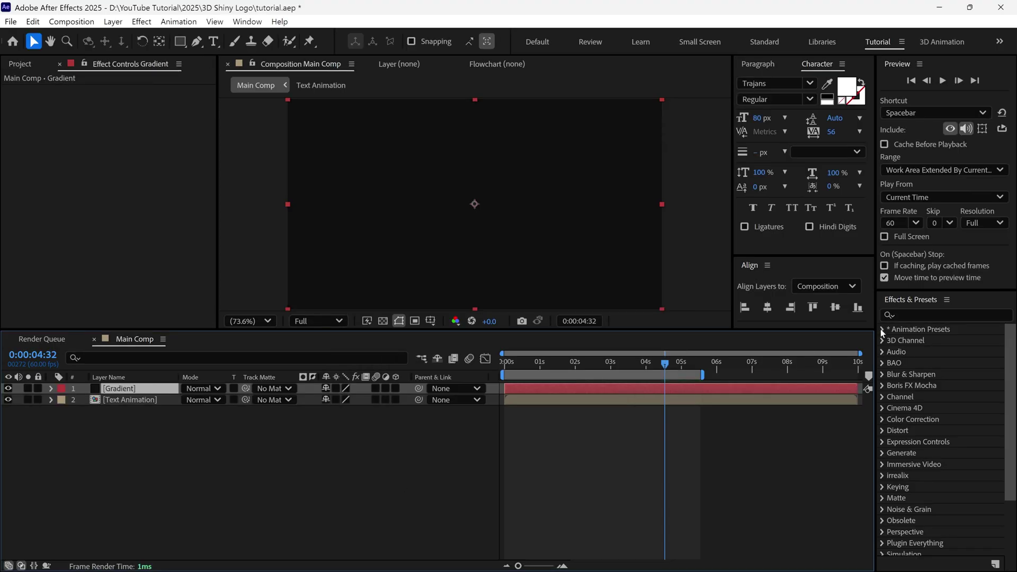
{"action": "left_click", "coordinate": [911, 315]}
{"action": "type", "text": "4"}
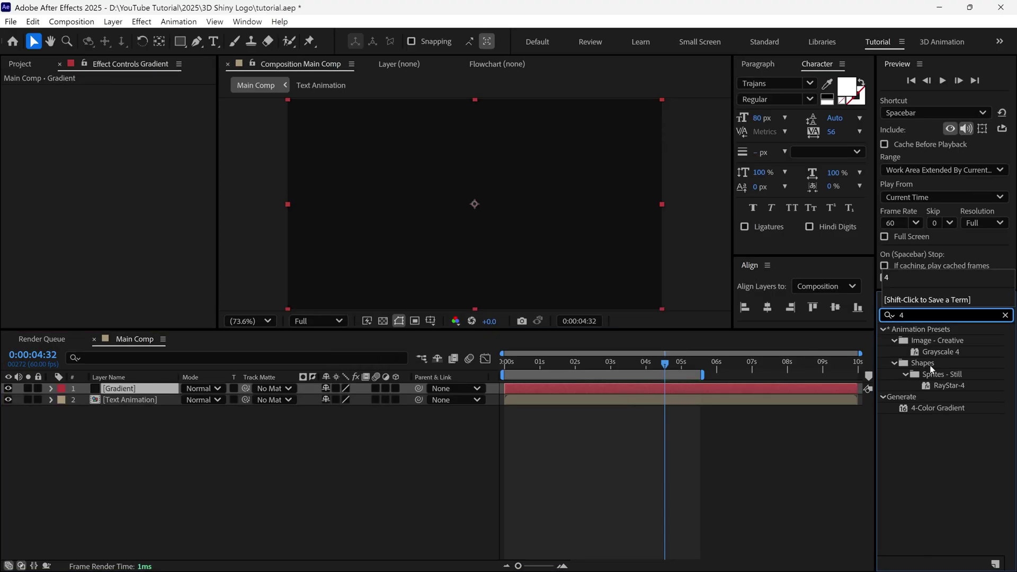
{"action": "double_click", "coordinate": [931, 407]}
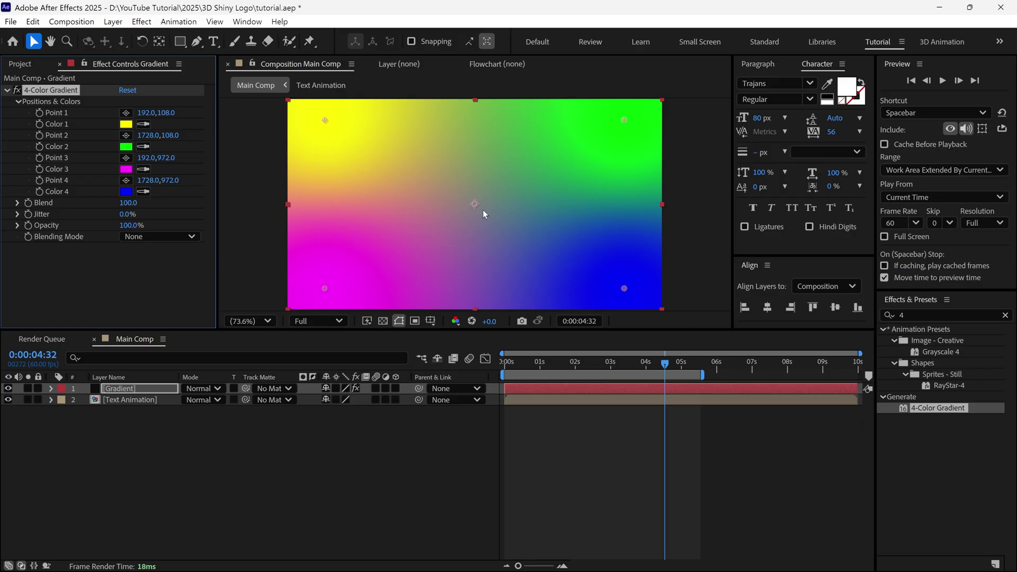
Turn on Preserve Underlying Transparency so the gradient shows only inside MOTION.
{"action": "left_click", "coordinate": [232, 393]}
{"action": "left_click", "coordinate": [234, 390]}
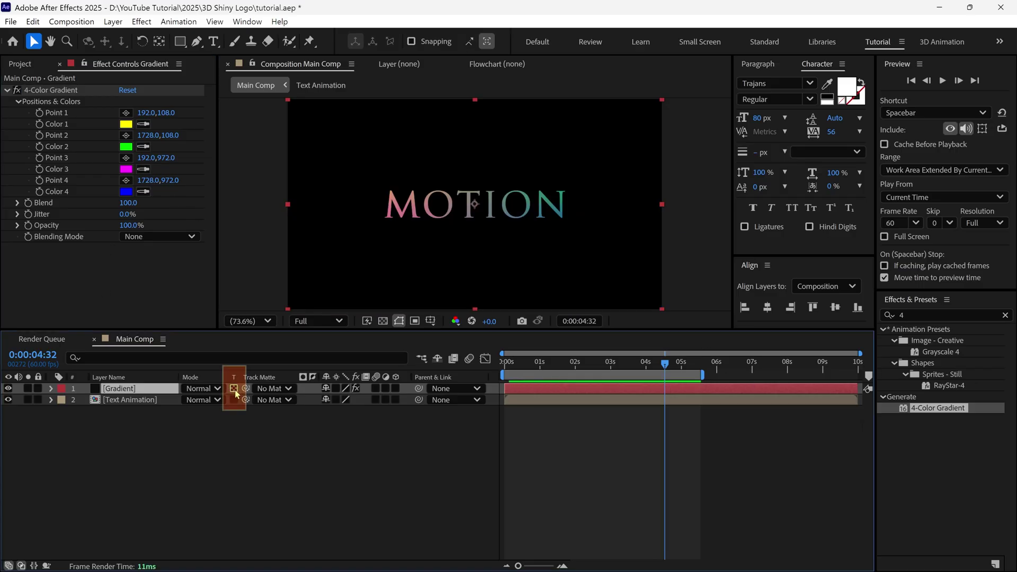
{"action": "left_click_drag", "start_coordinate": [516, 364], "coordinate": [577, 377]}
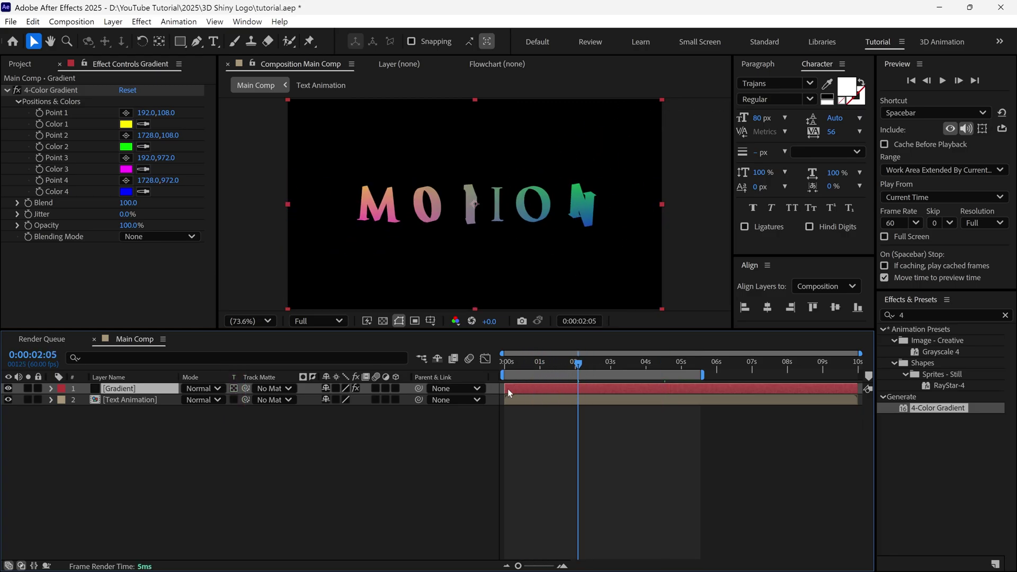
Try Overlay, Hard Light and Difference blending on the Gradient layer.
{"action": "left_click", "coordinate": [205, 389]}
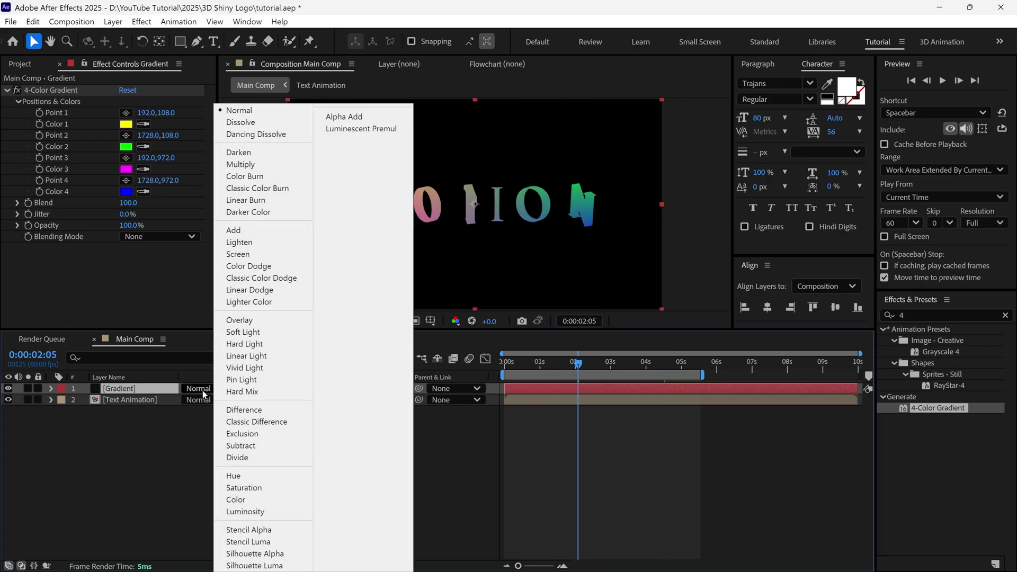
{"action": "left_click", "coordinate": [238, 320]}
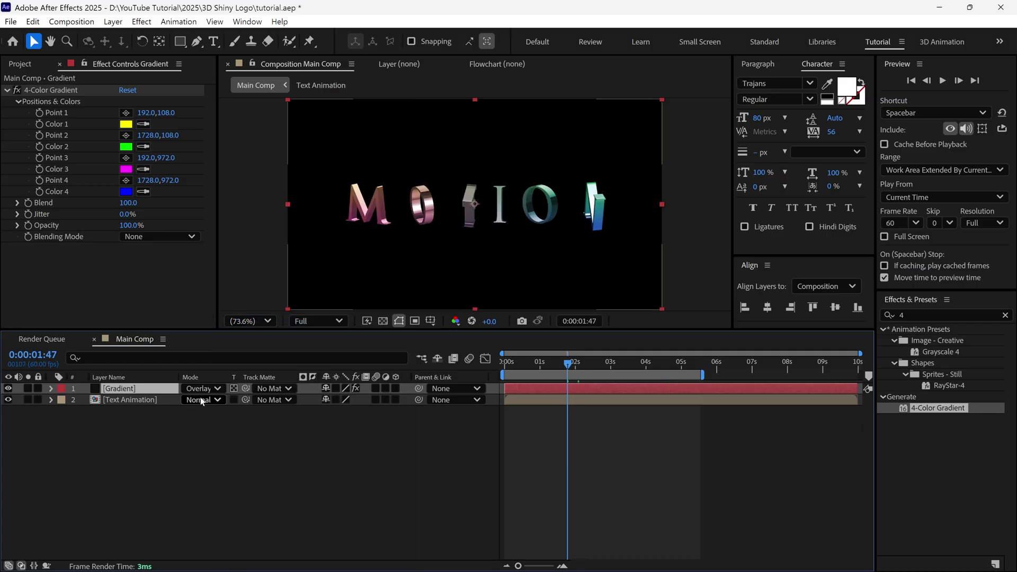
{"action": "left_click", "coordinate": [205, 388]}
{"action": "left_click", "coordinate": [238, 332]}
{"action": "left_click", "coordinate": [202, 389]}
{"action": "left_click", "coordinate": [239, 343]}
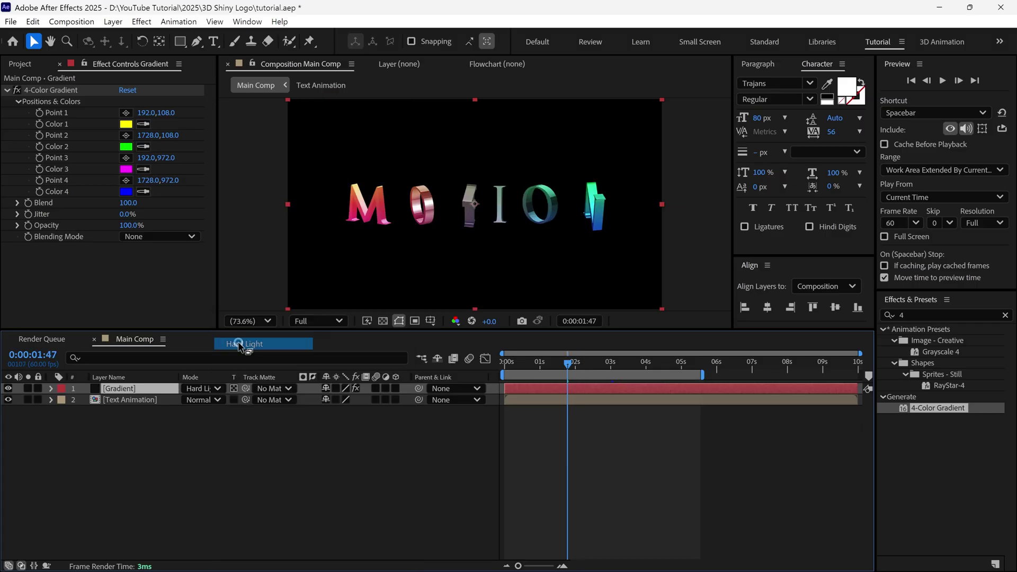
{"action": "left_click", "coordinate": [205, 388]}
{"action": "left_click", "coordinate": [234, 409]}
Try Classic Difference on the gradient and Subtract on Text Animation, undoing the latter.
{"action": "mouse_move", "coordinate": [583, 378]}
{"action": "left_mouse_down"}
{"action": "mouse_move", "coordinate": [532, 377]}
{"action": "mouse_move", "coordinate": [567, 377]}
{"action": "left_mouse_up"}
{"action": "left_click", "coordinate": [204, 389]}
{"action": "left_click", "coordinate": [233, 420]}
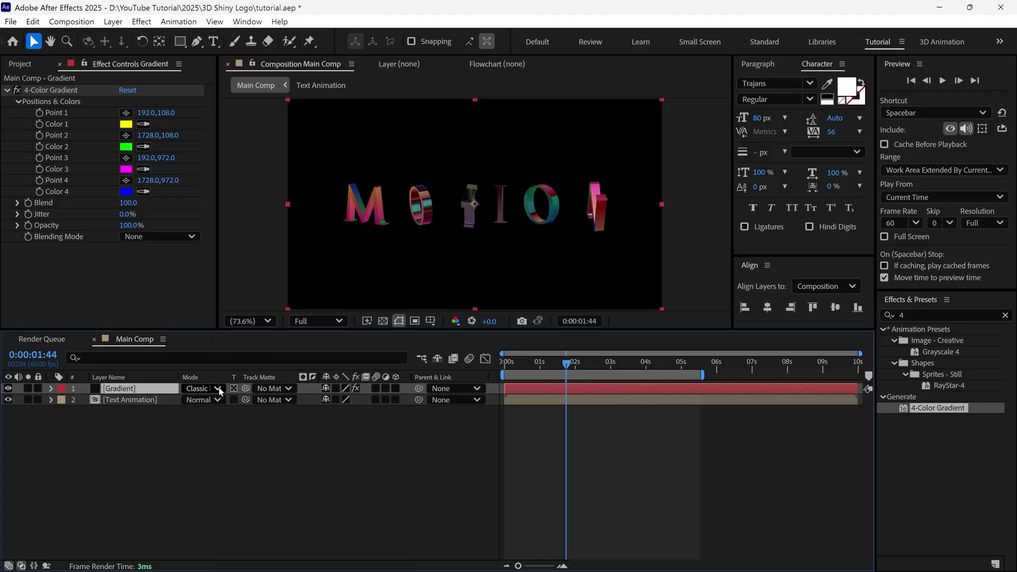
{"action": "left_click", "coordinate": [217, 399]}
{"action": "left_click", "coordinate": [234, 445]}
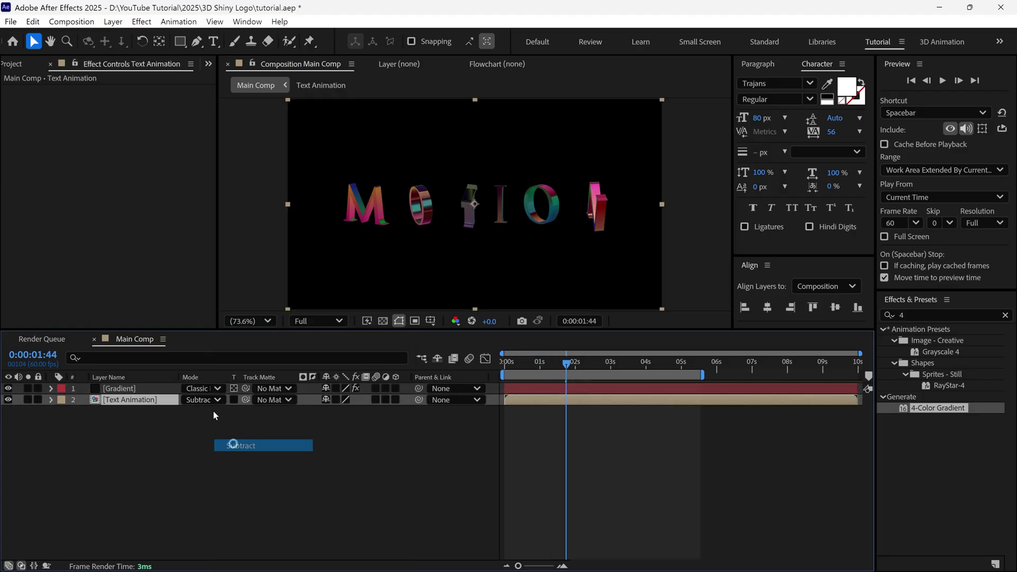
{"action": "key", "text": "ctrl+z"}
Compare Subtract and Hue blending, then set the Gradient layer to Saturation.
{"action": "left_click", "coordinate": [193, 390]}
{"action": "left_click", "coordinate": [125, 383]}
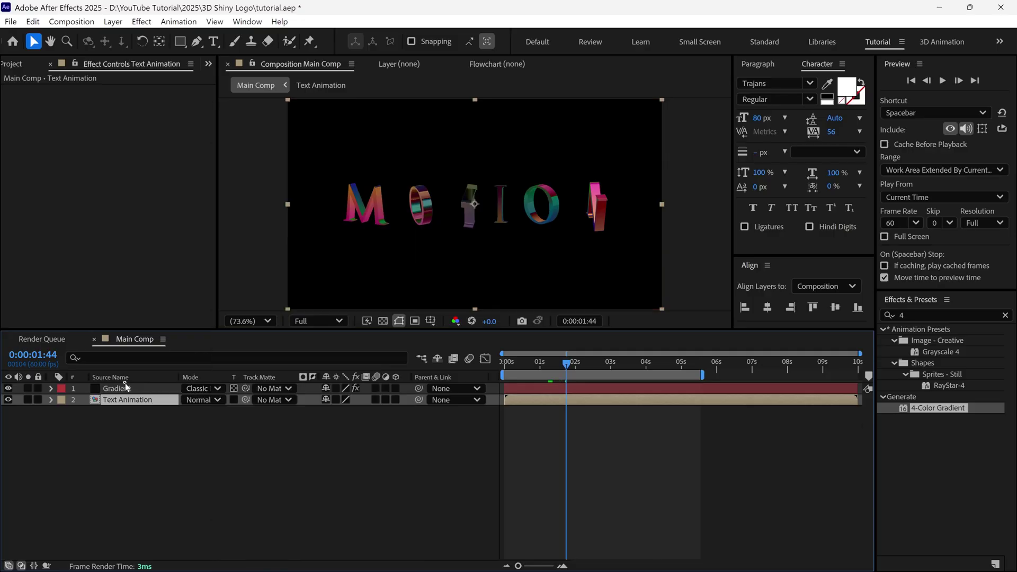
{"action": "left_click", "coordinate": [109, 377]}
{"action": "left_click", "coordinate": [119, 388]}
{"action": "left_click", "coordinate": [199, 389]}
{"action": "left_click", "coordinate": [251, 446]}
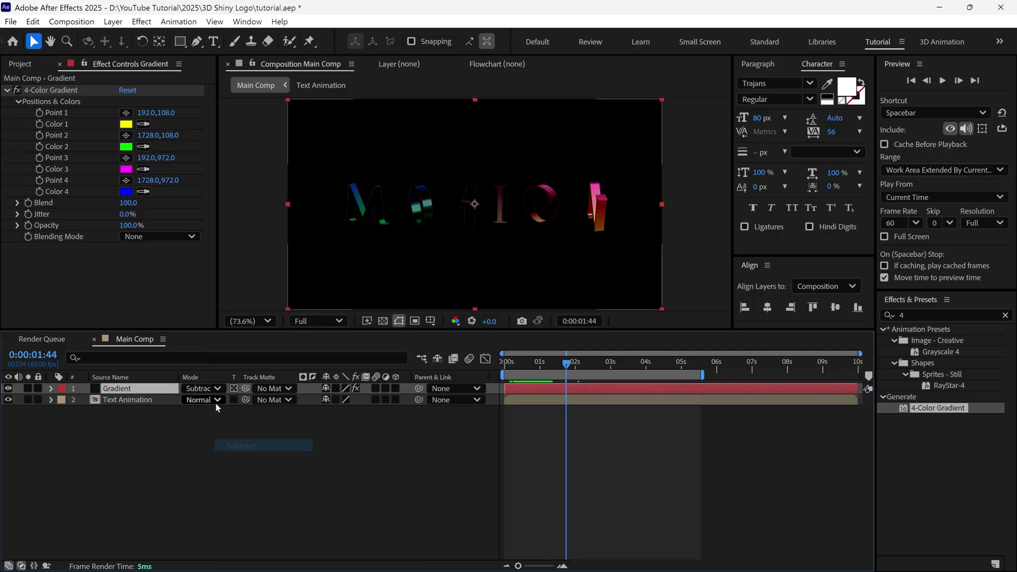
{"action": "left_click", "coordinate": [204, 390]}
{"action": "left_click", "coordinate": [234, 475]}
{"action": "left_click", "coordinate": [204, 389]}
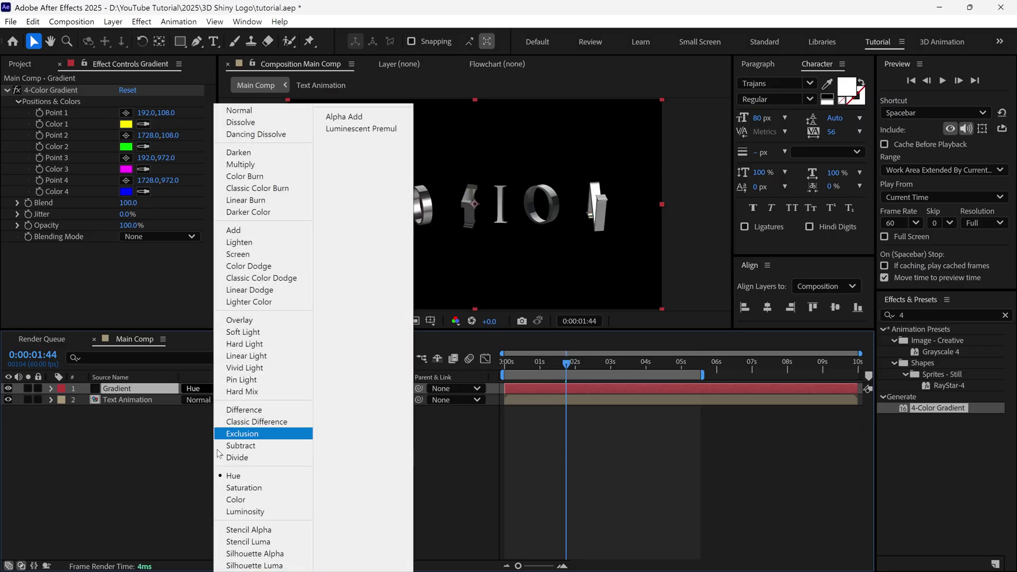
{"action": "left_click", "coordinate": [228, 487]}
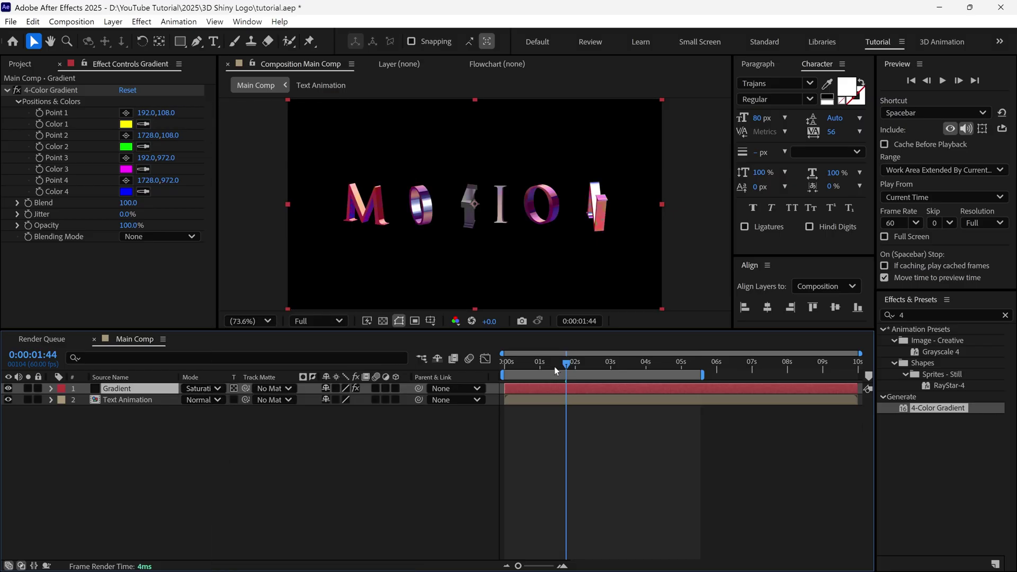
{"action": "left_click_drag", "start_coordinate": [556, 371], "coordinate": [594, 383]}
Move gradient Point 3 toward the lower left and Point 1 to the upper left.
{"action": "left_click", "coordinate": [51, 90]}
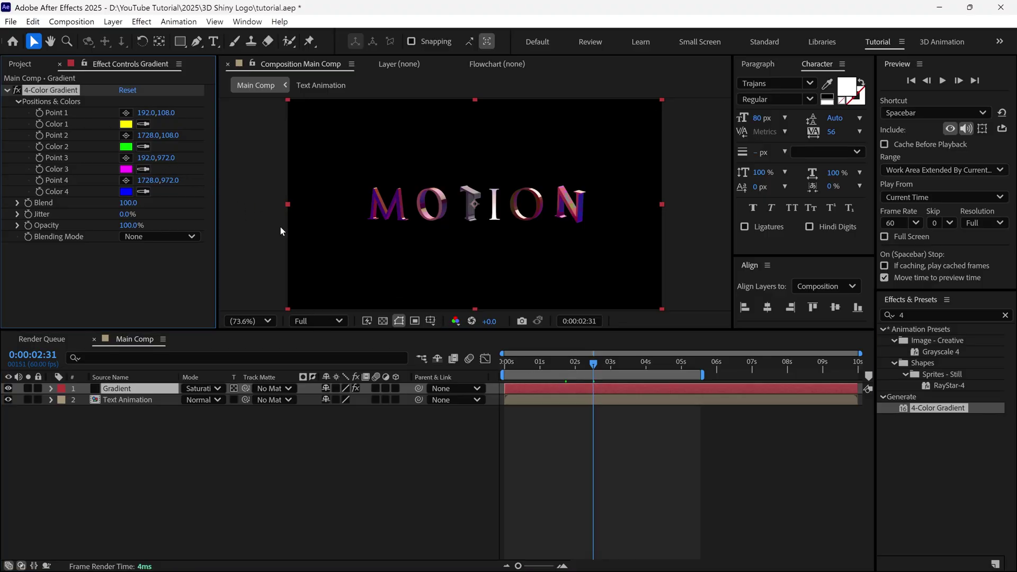
{"action": "left_click_drag", "start_coordinate": [325, 289], "coordinate": [480, 221]}
{"action": "left_click_drag", "start_coordinate": [381, 200], "coordinate": [357, 278]}
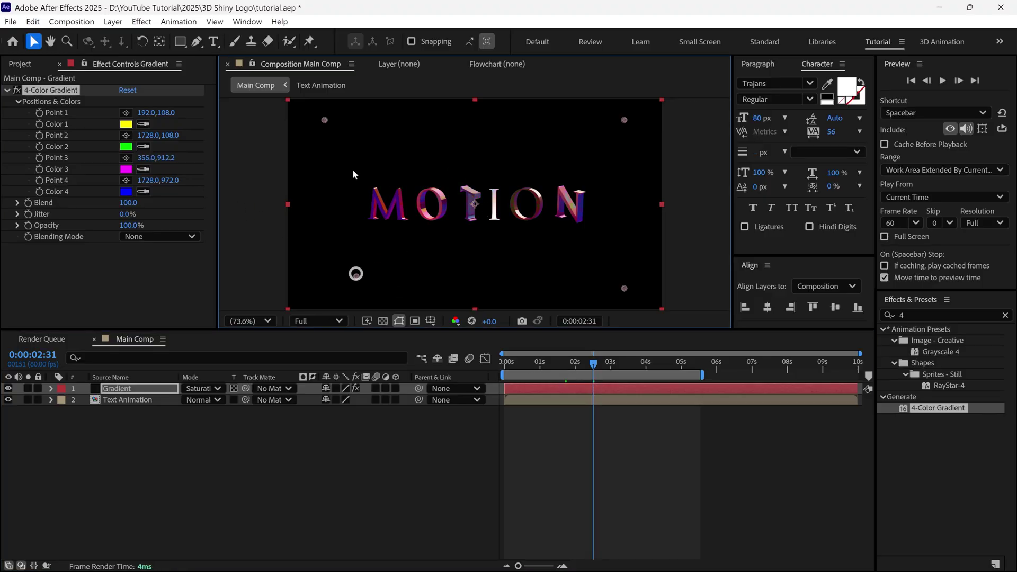
{"action": "left_click_drag", "start_coordinate": [325, 120], "coordinate": [497, 181]}
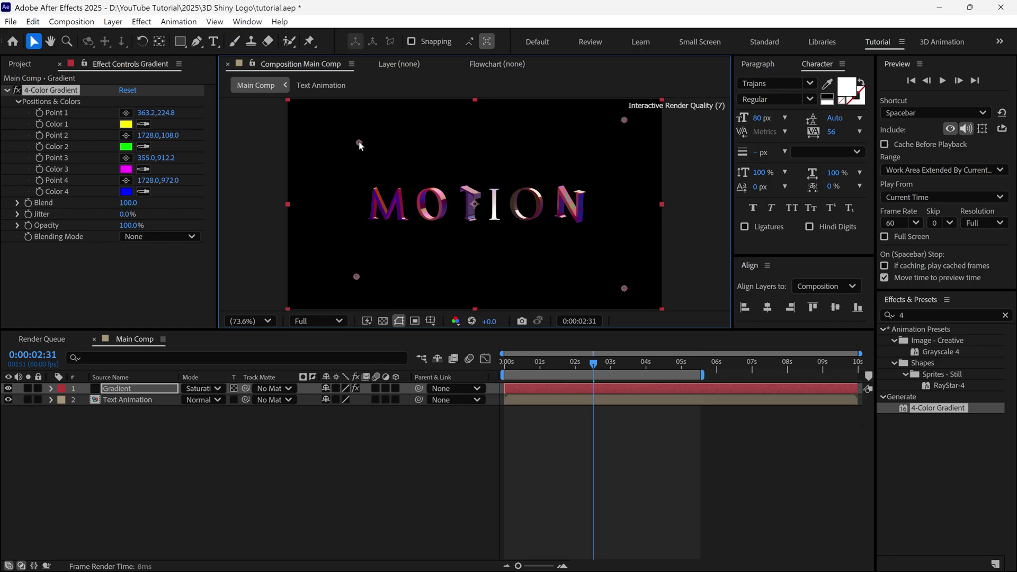
{"action": "left_click_drag", "start_coordinate": [360, 145], "coordinate": [358, 141]}
Apply Leave Color to the Gradient layer with Color To Leave set to white.
{"action": "left_click", "coordinate": [895, 315]}
{"action": "key", "text": "BackSpace"}
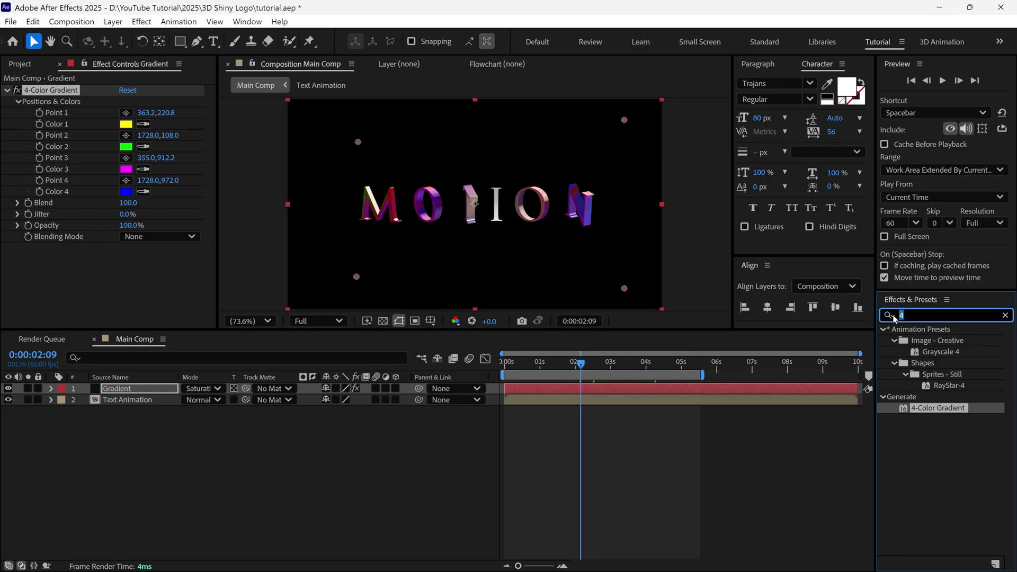
{"action": "type", "text": "leave"}
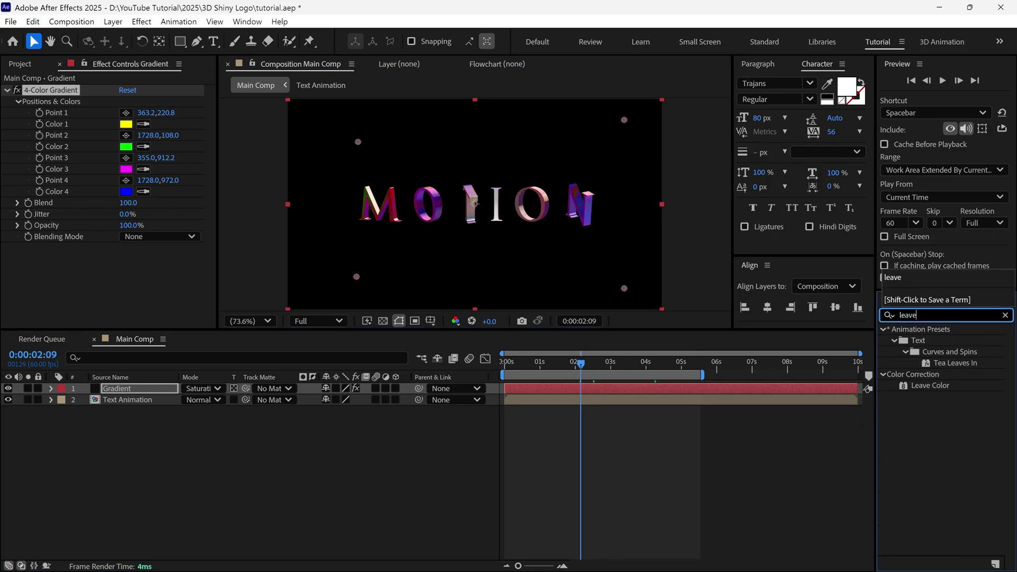
{"action": "left_click_drag", "start_coordinate": [941, 385], "coordinate": [191, 282]}
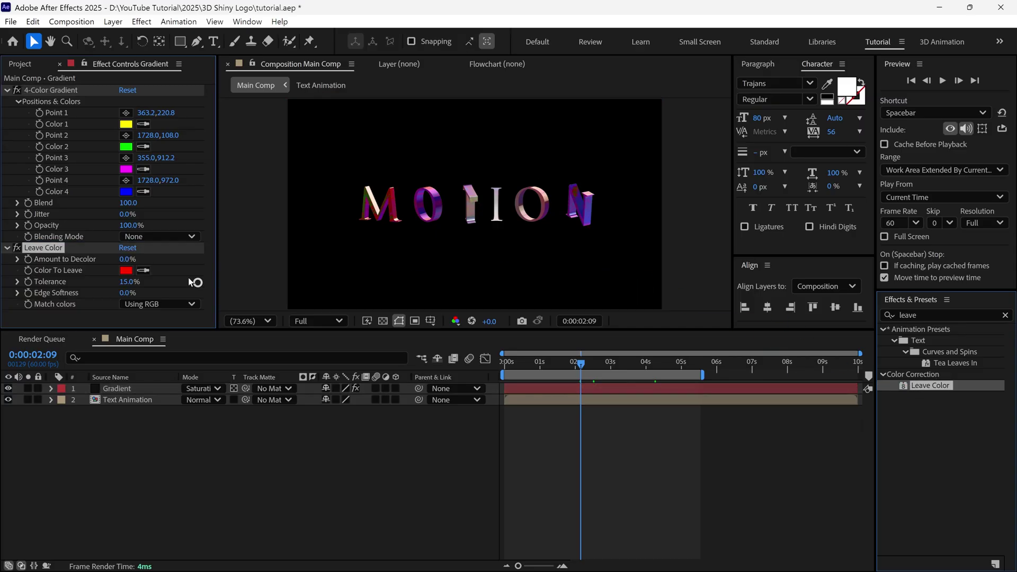
{"action": "left_click", "coordinate": [127, 270]}
{"action": "left_click_drag", "start_coordinate": [409, 261], "coordinate": [360, 211]}
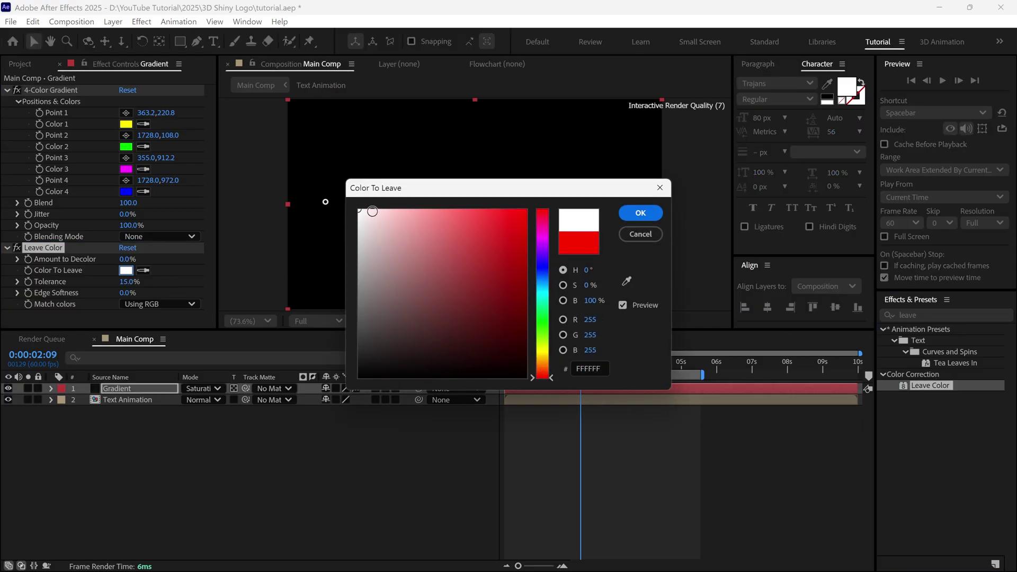
{"action": "left_click", "coordinate": [640, 214]}
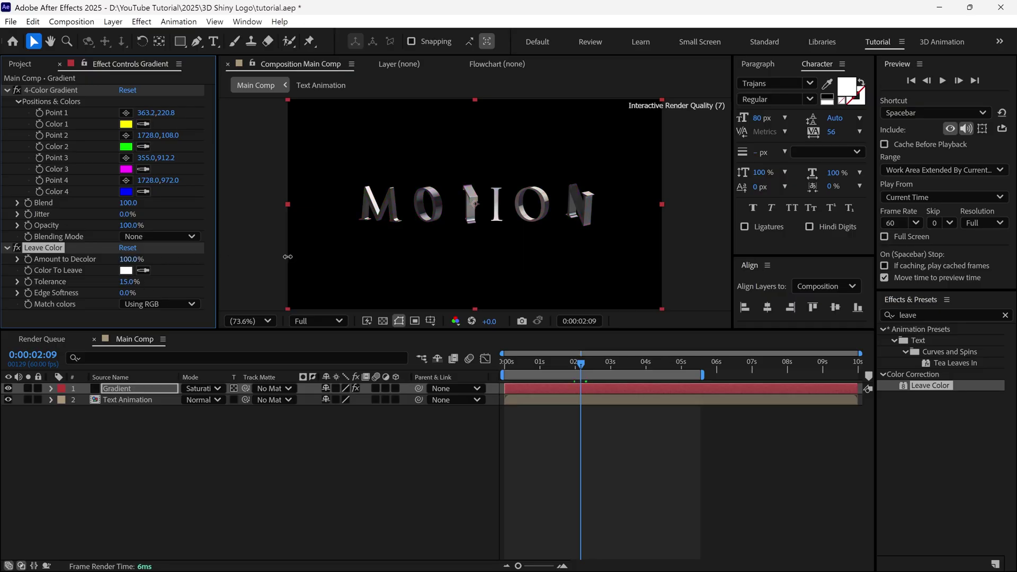
Keyframe Amount to Decolor at 100% at 4:39.
{"action": "left_click_drag", "start_coordinate": [129, 259], "coordinate": [284, 257]}
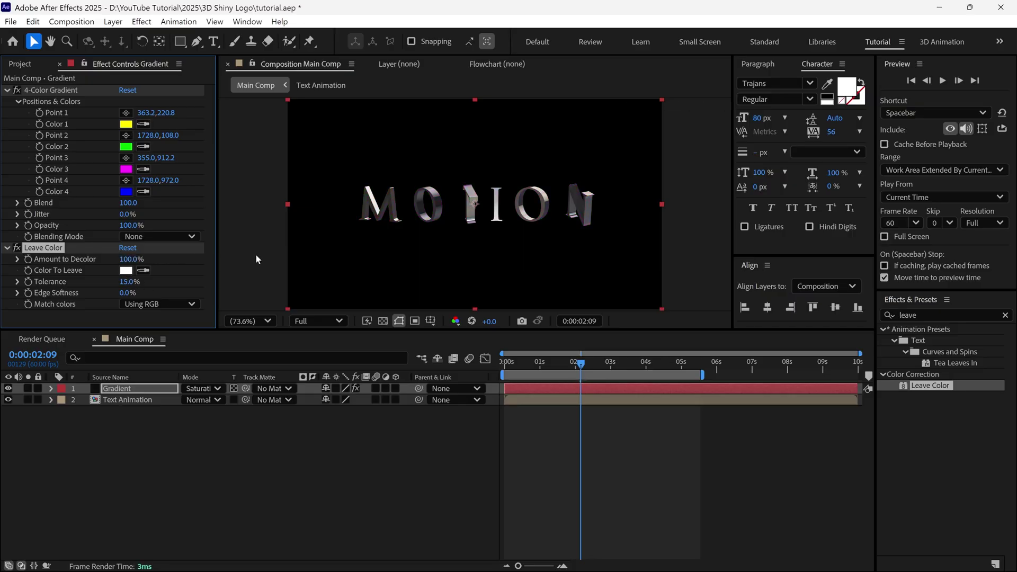
{"action": "key", "text": "ctrl+z"}
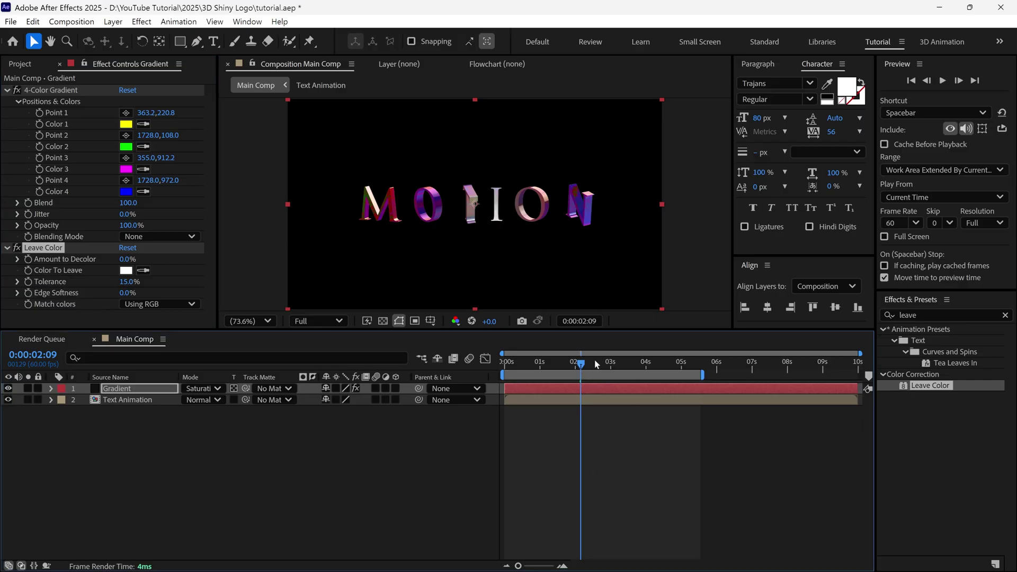
{"action": "left_click_drag", "start_coordinate": [581, 362], "coordinate": [668, 377]}
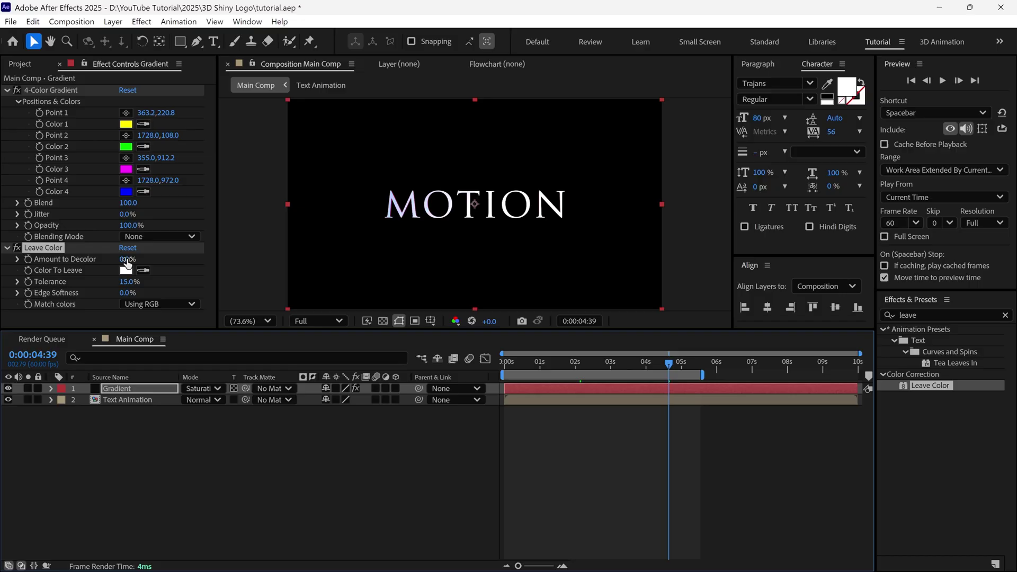
{"action": "left_click_drag", "start_coordinate": [127, 264], "coordinate": [270, 278]}
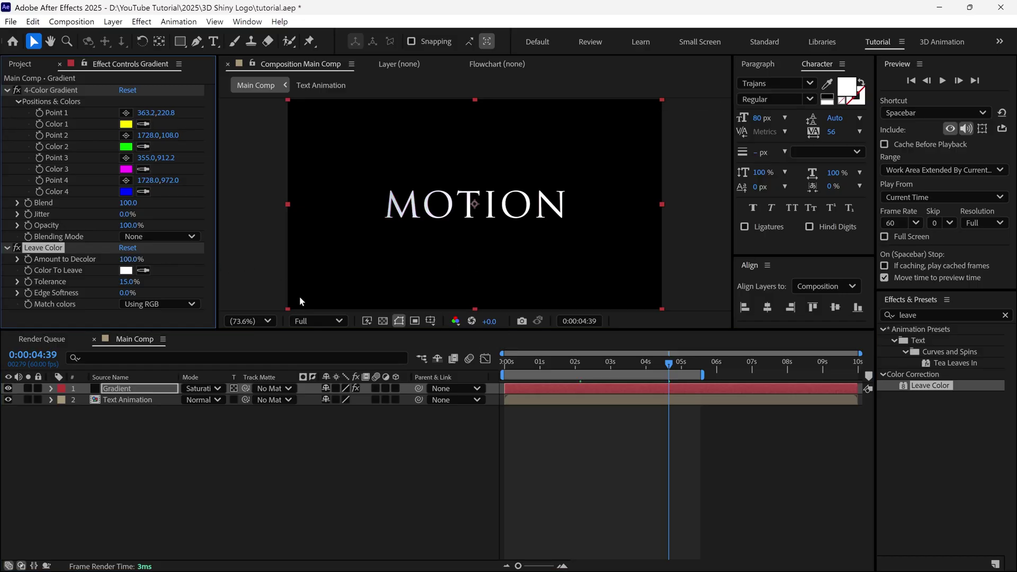
{"action": "left_click", "coordinate": [28, 260]}
Set Amount to Decolor to 0% at 2:56, preview, and extend the work area to about 6.8 s.
{"action": "left_click_drag", "start_coordinate": [671, 366], "coordinate": [608, 380]}
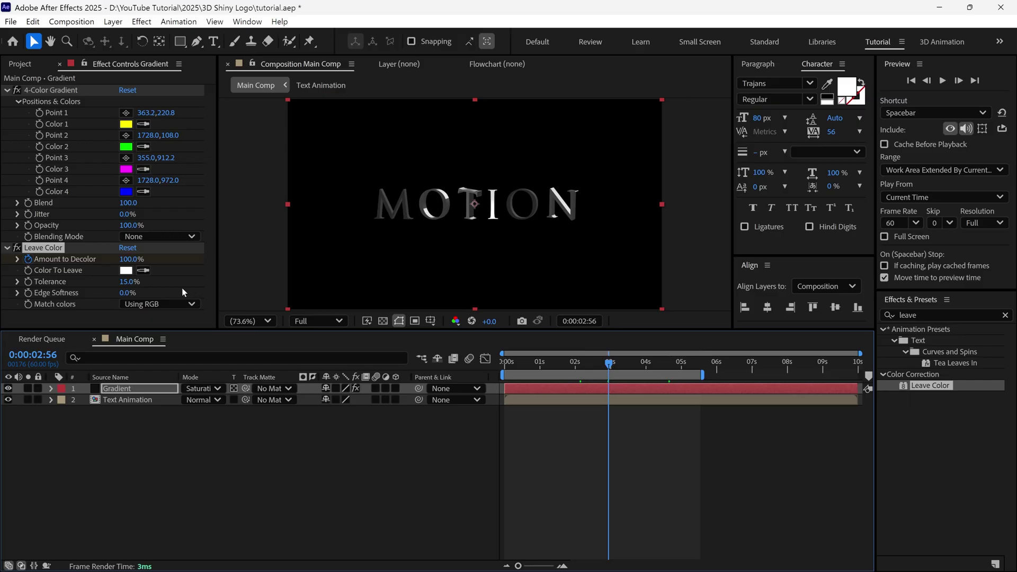
{"action": "left_click_drag", "start_coordinate": [128, 264], "coordinate": [58, 263]}
{"action": "key", "text": "space"}
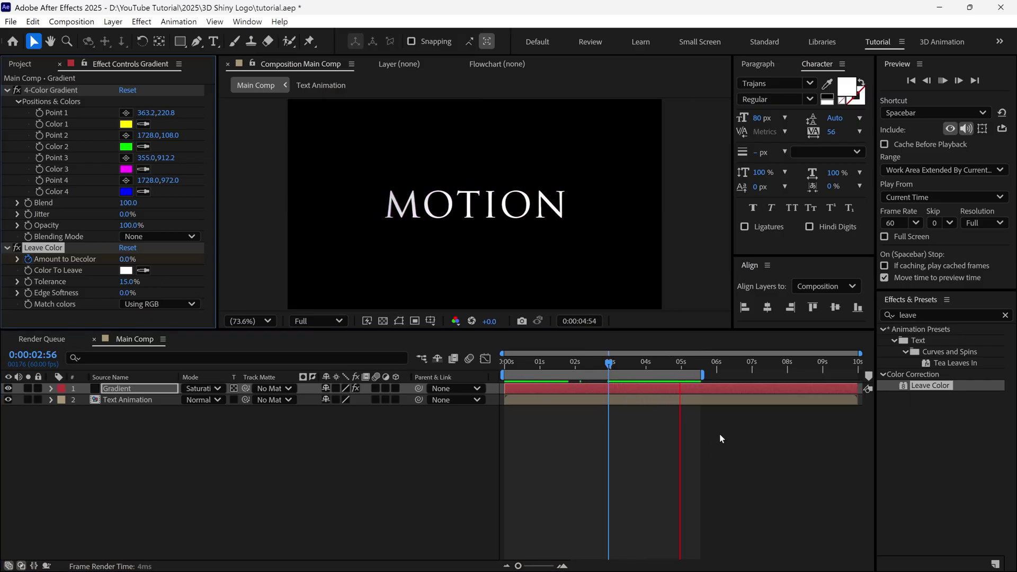
{"action": "mouse_move", "coordinate": [703, 375]}
{"action": "left_mouse_down"}
{"action": "mouse_move", "coordinate": [744, 375]}
{"action": "mouse_move", "coordinate": [576, 397]}
{"action": "mouse_move", "coordinate": [569, 408]}
{"action": "left_mouse_up"}
Add a new adjustment layer at the top of Main Comp.
{"action": "right_click", "coordinate": [119, 418]}
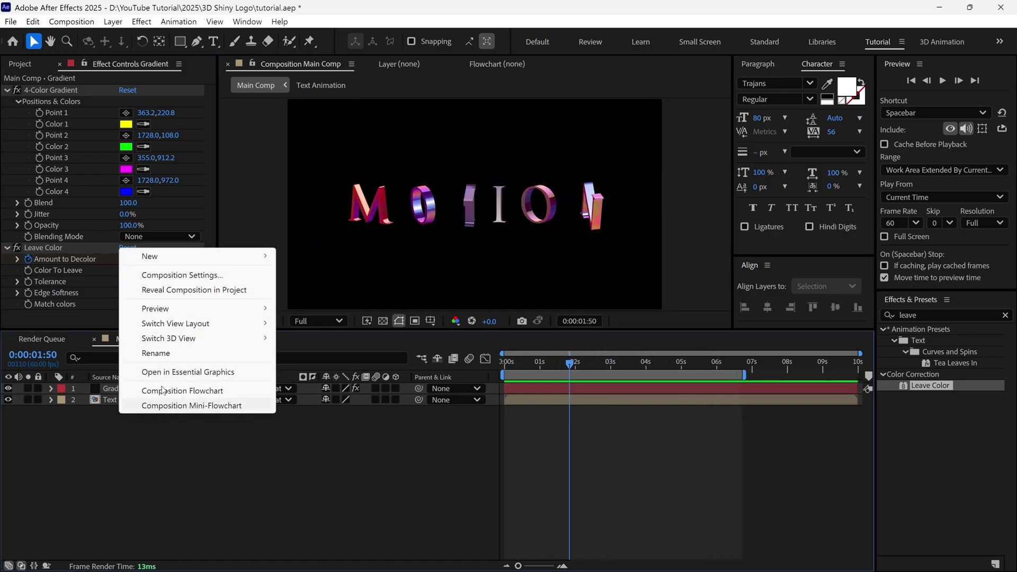
{"action": "mouse_move", "coordinate": [153, 257]}
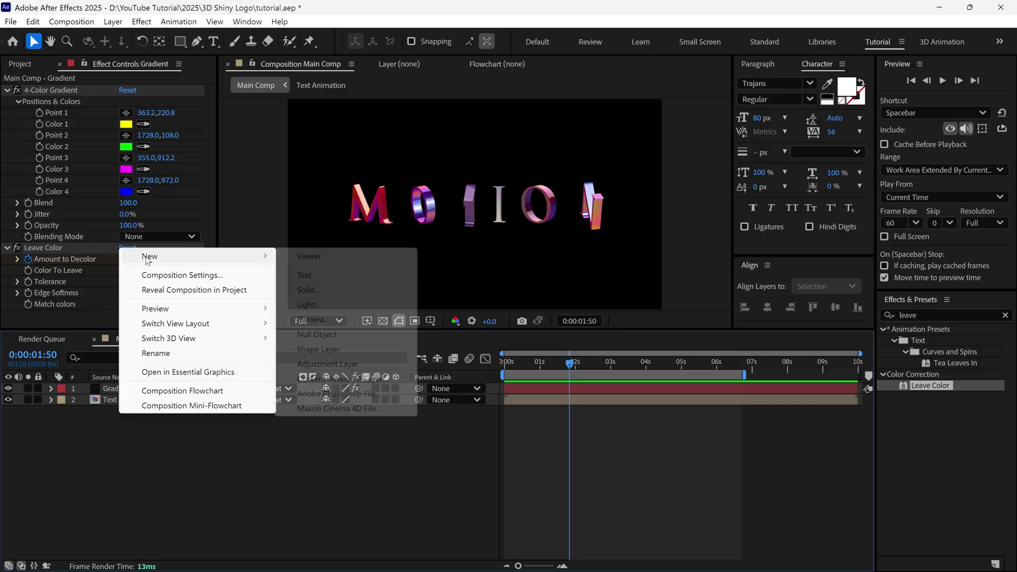
{"action": "left_click", "coordinate": [329, 364]}
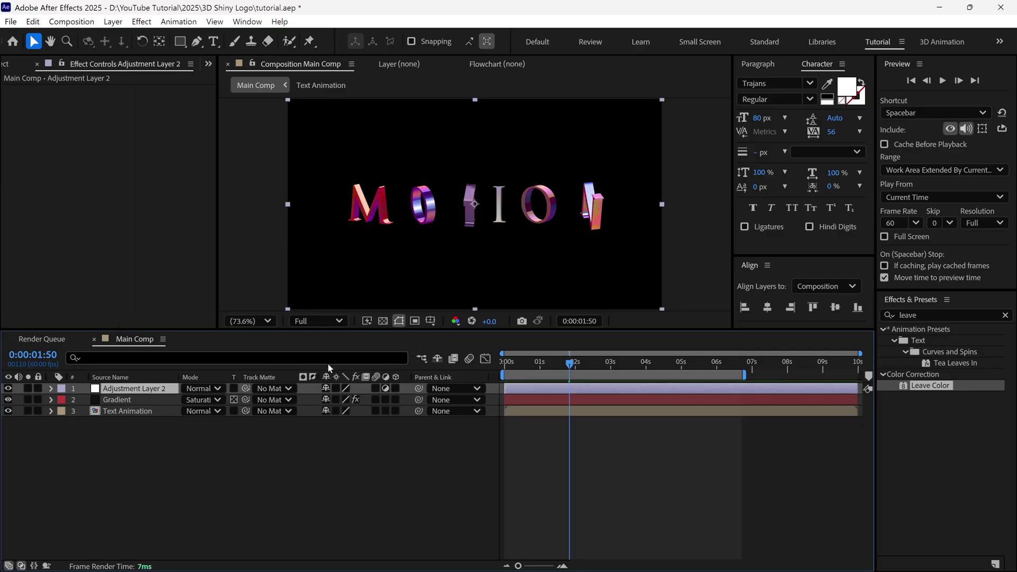
Apply Glow to Adjustment Layer 2 with radius 20 and threshold 85%, then scrub to check it.
{"action": "left_click", "coordinate": [937, 314]}
{"action": "key", "text": "BackSpace"}
{"action": "type", "text": "glow"}
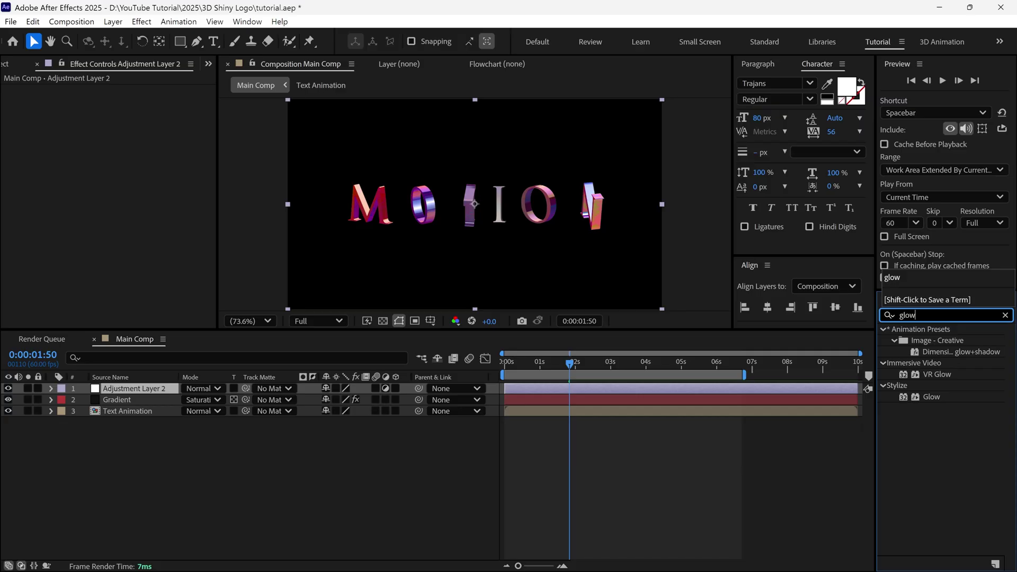
{"action": "left_click_drag", "start_coordinate": [927, 396], "coordinate": [139, 389]}
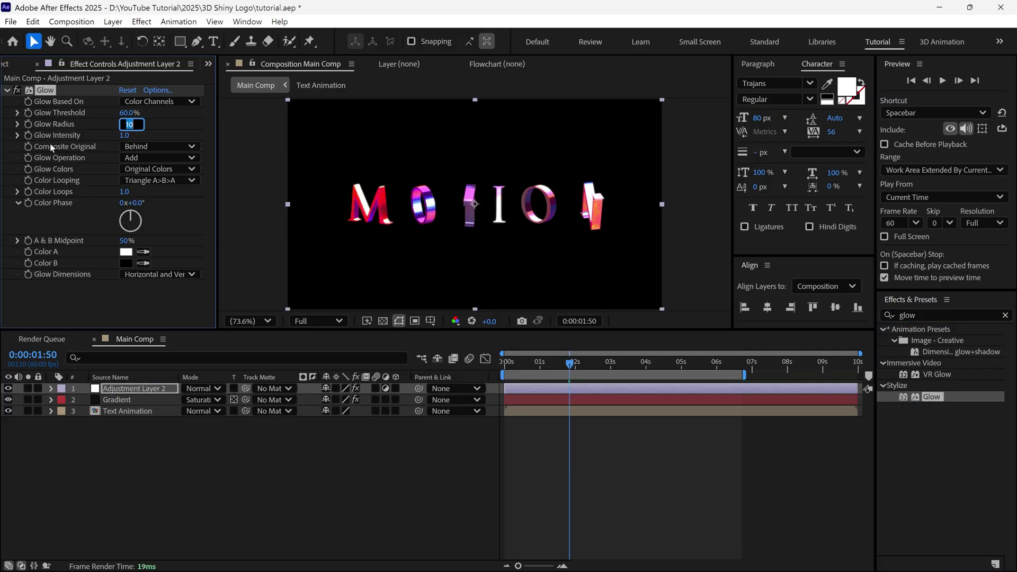
{"action": "key", "text": "Return"}
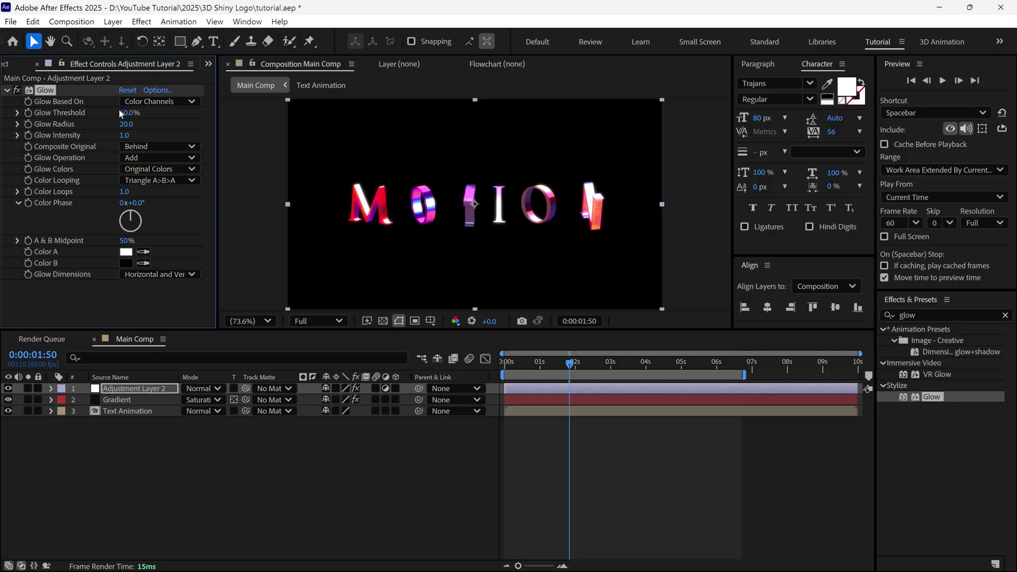
{"action": "type", "text": "85"}
{"action": "key", "text": "Return"}
{"action": "left_click_drag", "start_coordinate": [564, 373], "coordinate": [660, 373]}
Apply Noise to Adjustment Layer 2 at 15% amount with color noise off.
{"action": "double_click", "coordinate": [904, 315]}
{"action": "type", "text": "noise"}
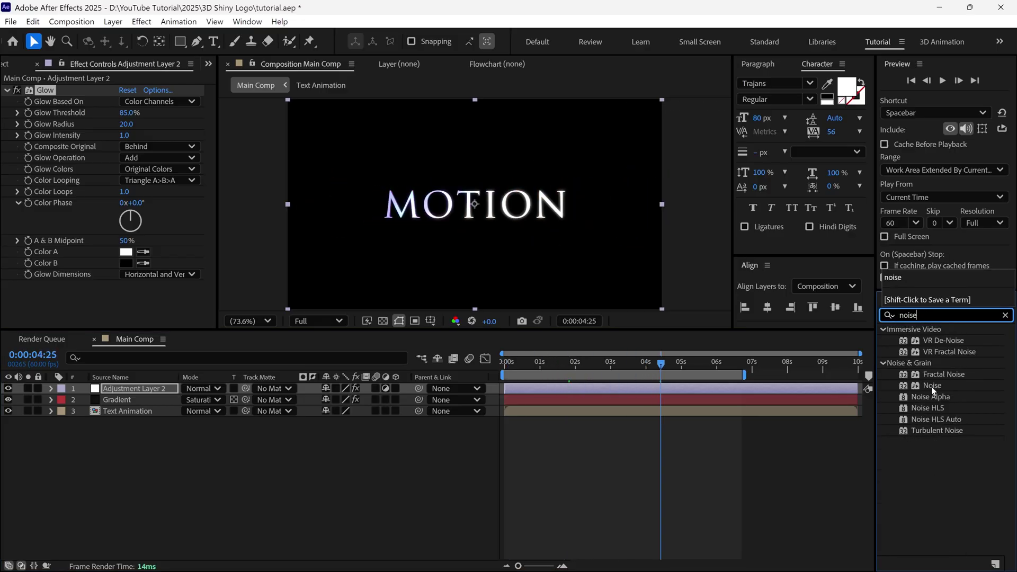
{"action": "left_click_drag", "start_coordinate": [933, 391], "coordinate": [157, 383]}
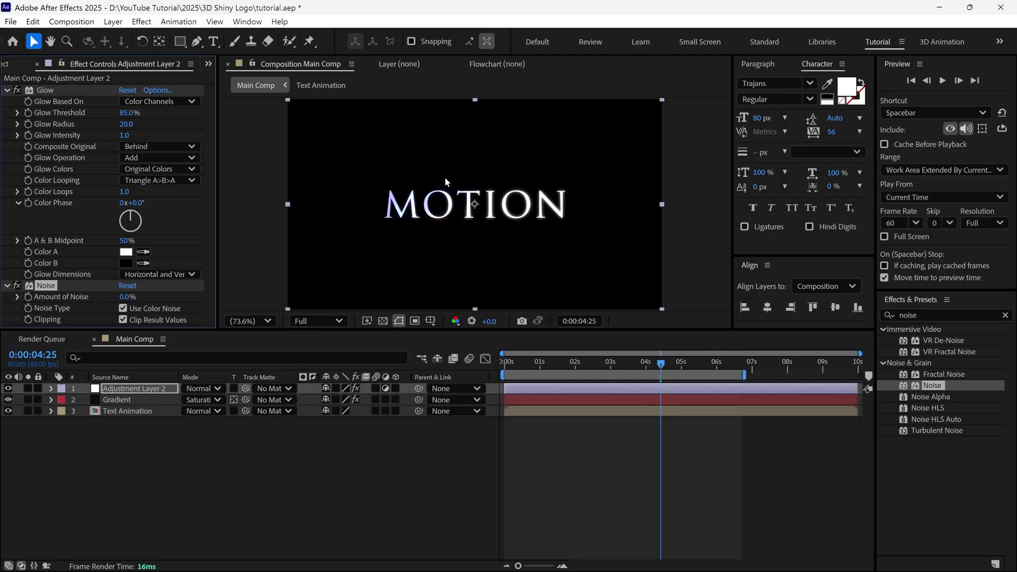
{"action": "scroll", "coordinate": [445, 182], "scroll_direction": "up", "scroll_amount": 5}
{"action": "left_click_drag", "start_coordinate": [125, 299], "coordinate": [123, 303]}
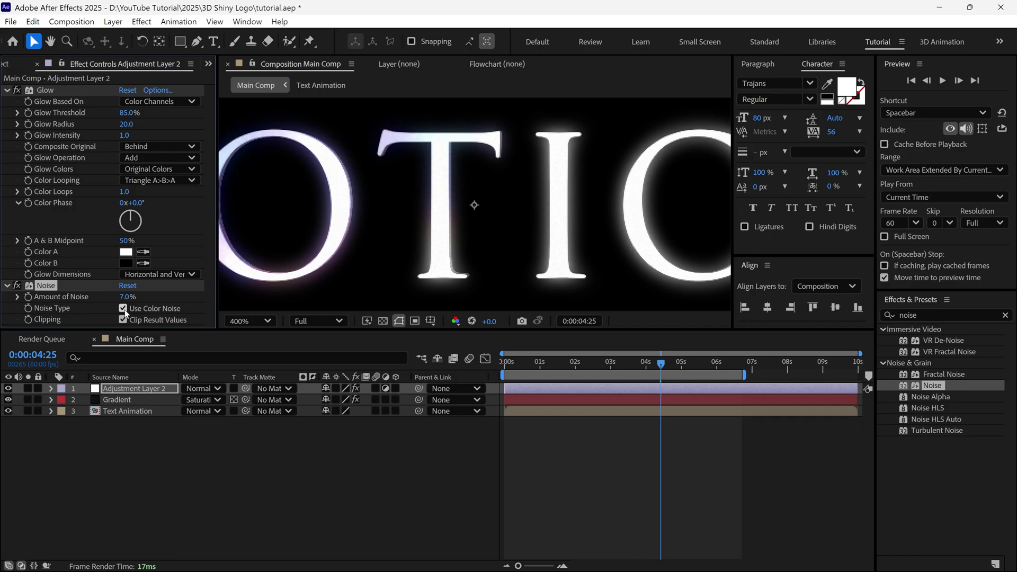
{"action": "scroll", "coordinate": [562, 220], "scroll_direction": "down", "scroll_amount": 5}
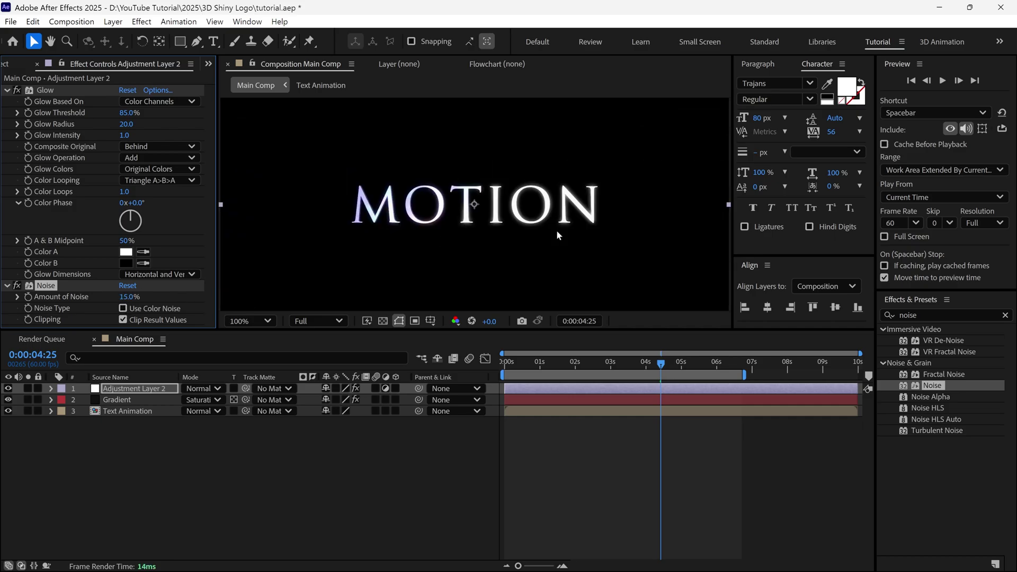
Deselect the layer, collapse the Glow and Noise settings, and show the Project panel.
{"action": "left_click", "coordinate": [226, 428]}
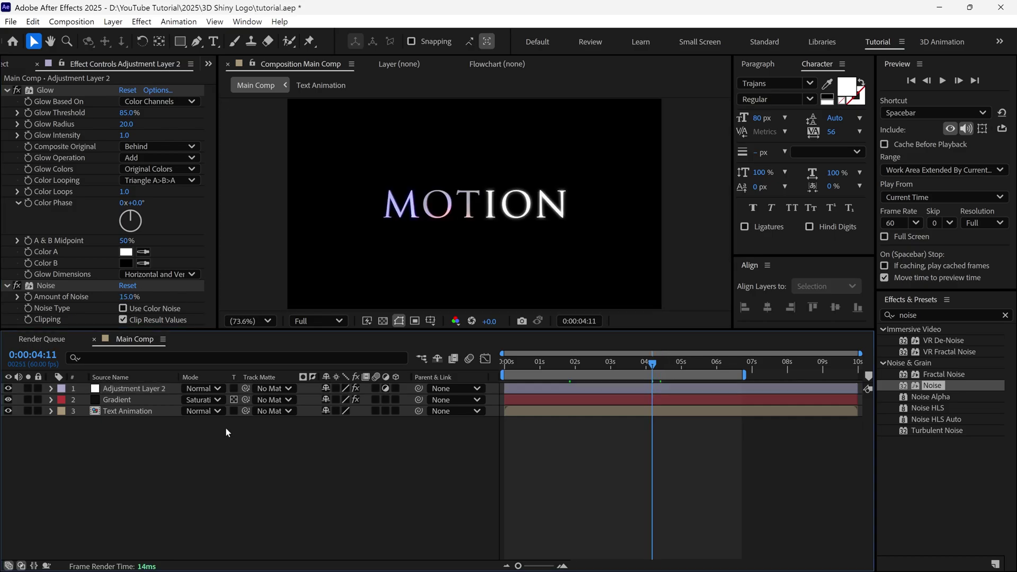
{"action": "left_click", "coordinate": [7, 91]}
{"action": "left_click", "coordinate": [7, 101]}
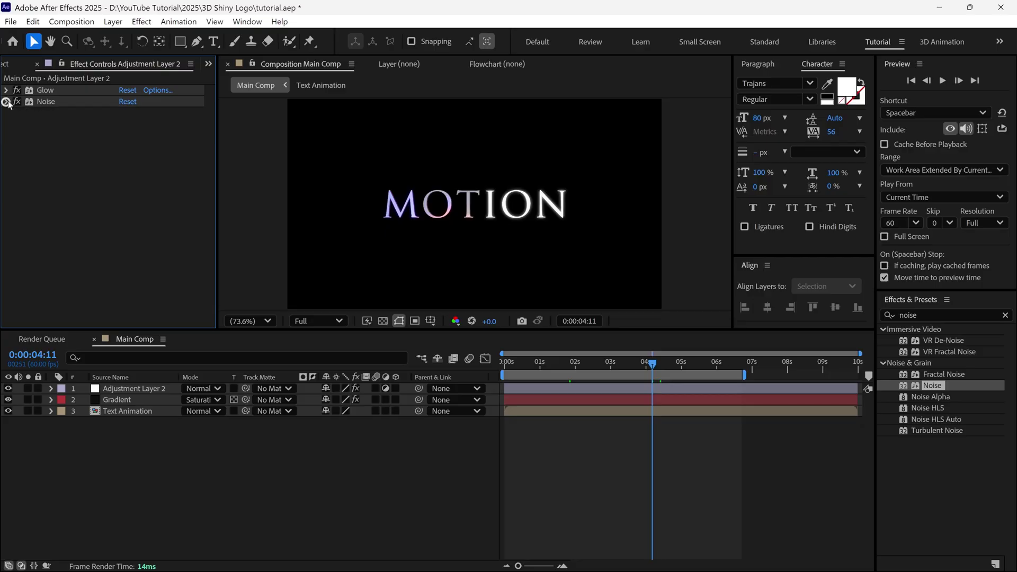
{"action": "left_click", "coordinate": [7, 64]}
Import the Dust 002.mp4 clip into the project.
{"action": "double_click", "coordinate": [94, 252]}
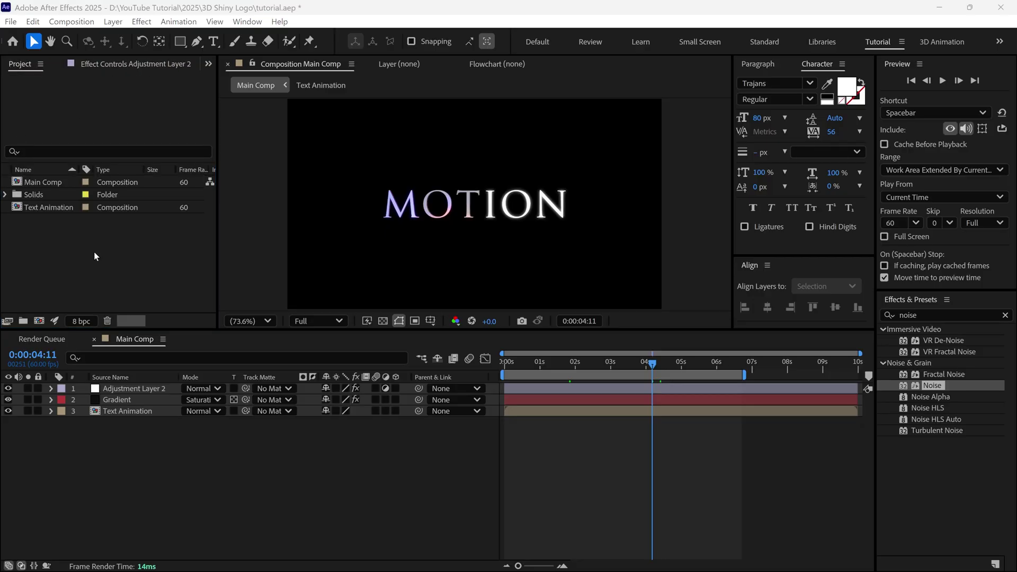
{"action": "left_click", "coordinate": [491, 173]}
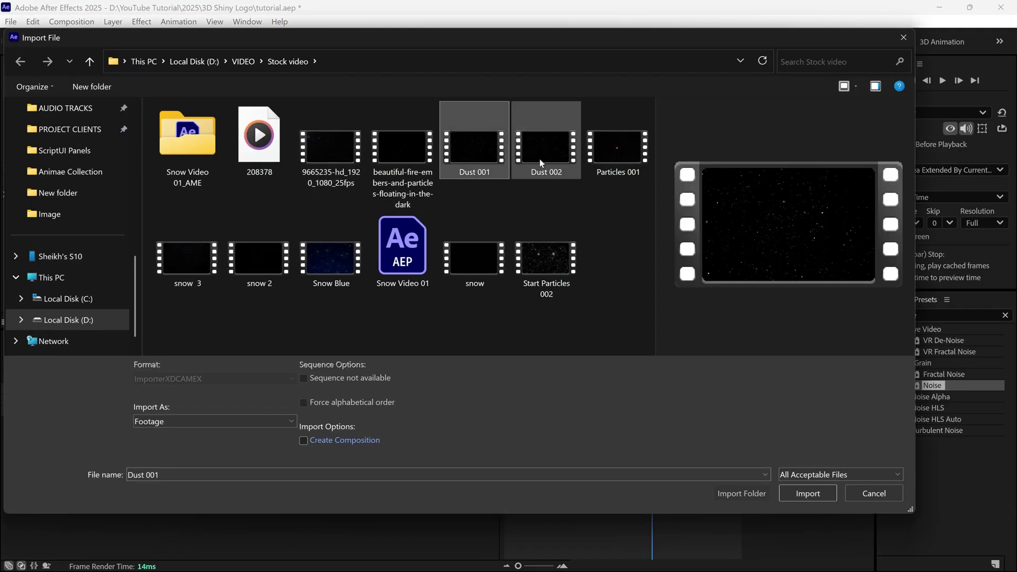
{"action": "left_click", "coordinate": [570, 175]}
{"action": "left_click", "coordinate": [807, 493]}
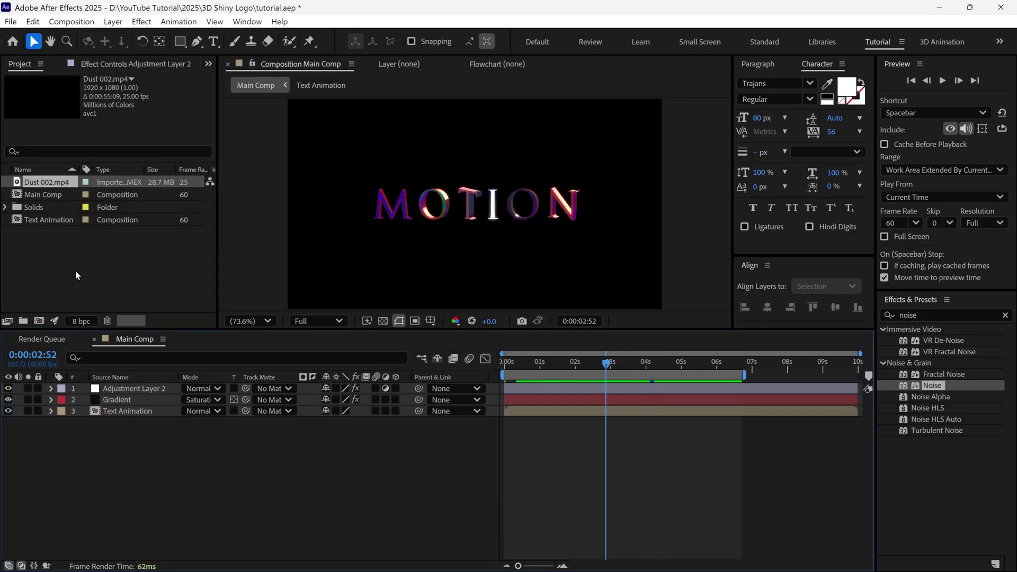
Pre-compose all three layers as 'Text Style' and place Dust 002 beneath it.
{"action": "left_click_drag", "start_coordinate": [109, 444], "coordinate": [133, 380]}
{"action": "right_click", "coordinate": [129, 391]}
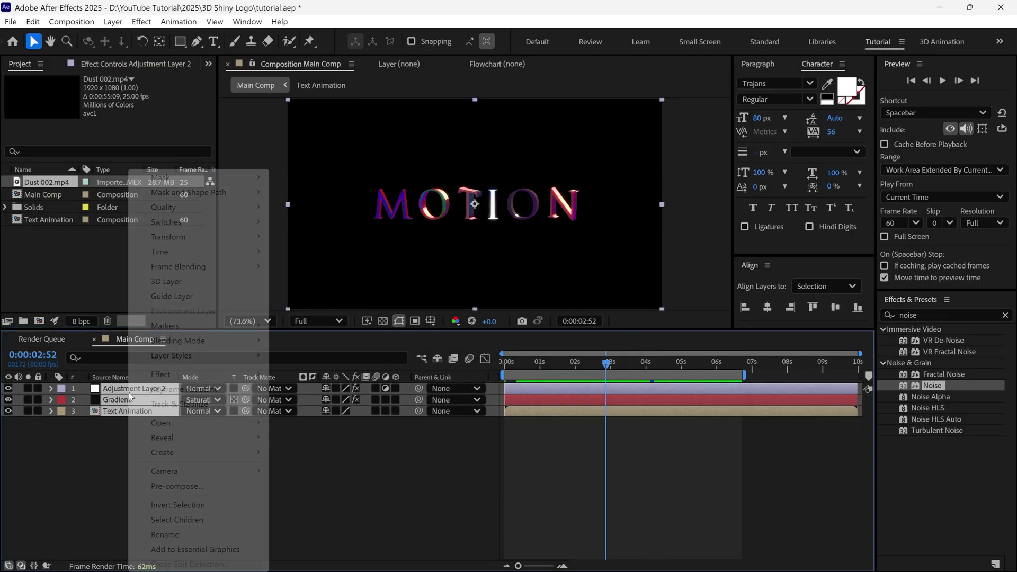
{"action": "left_click", "coordinate": [167, 485]}
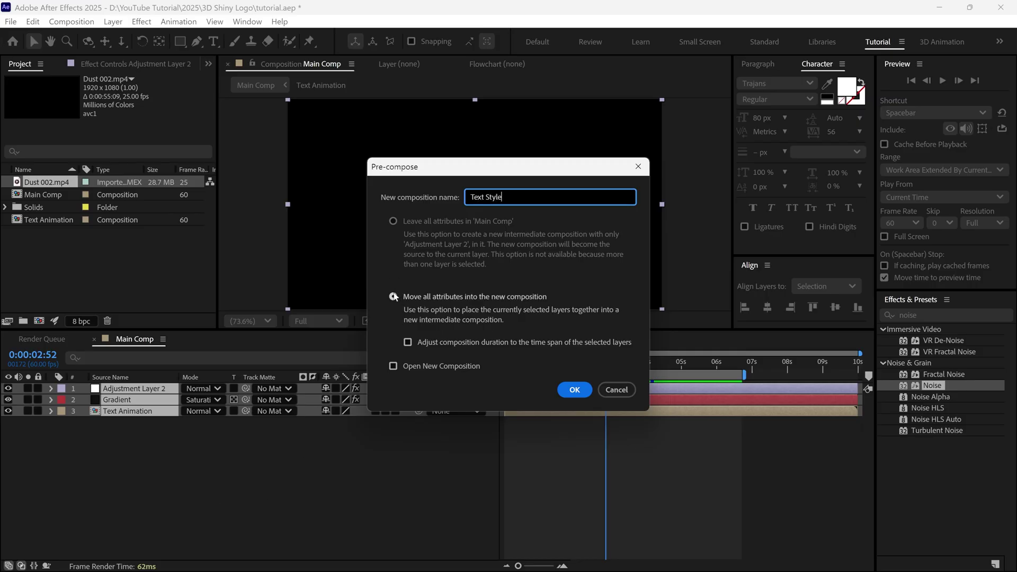
{"action": "left_click", "coordinate": [575, 389]}
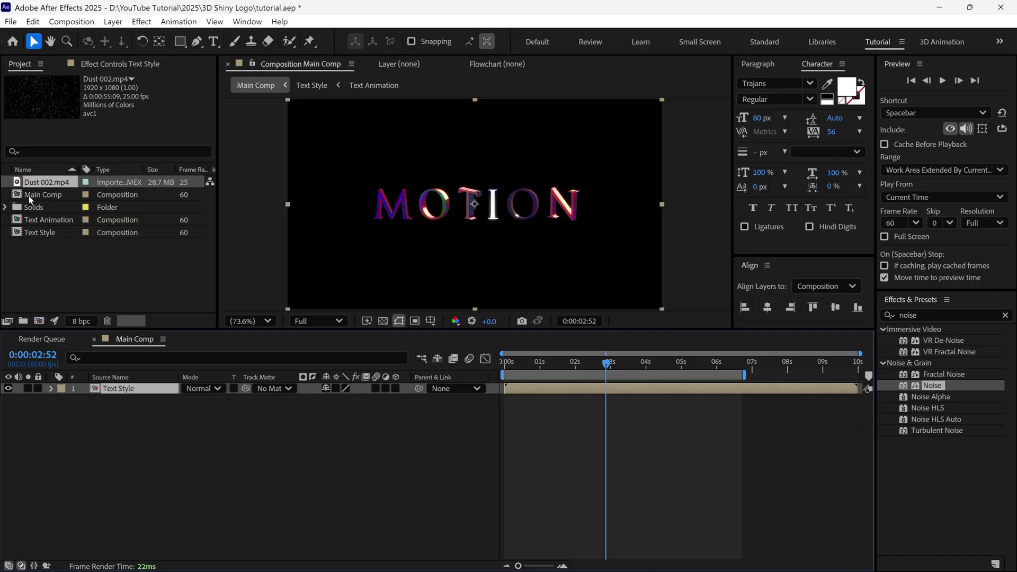
{"action": "left_click_drag", "start_coordinate": [29, 195], "coordinate": [98, 398]}
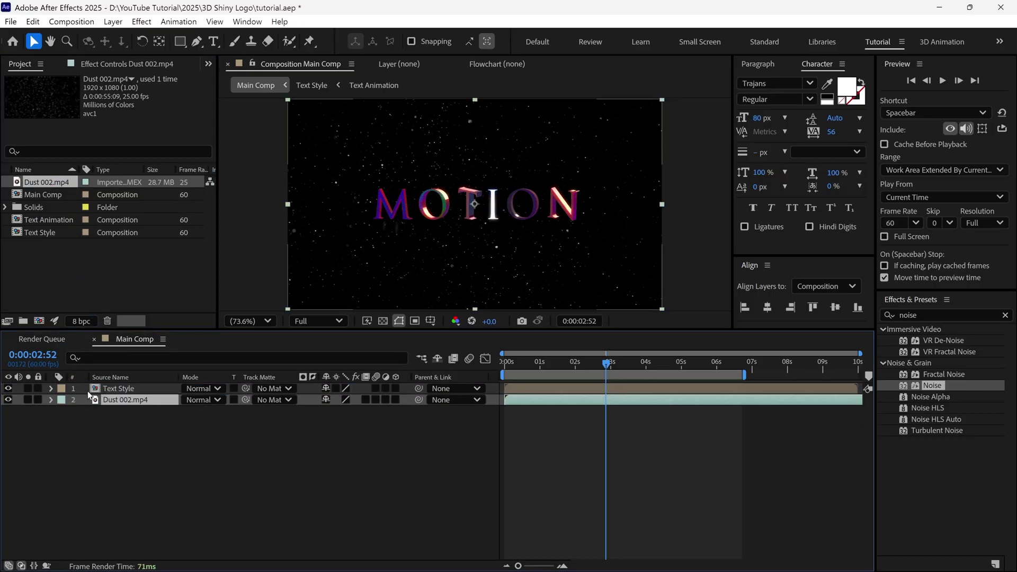
Make Dust 002 3D and keyframe Position from Z -563 at 0s to 0 at 4:15.
{"action": "left_click", "coordinate": [396, 400]}
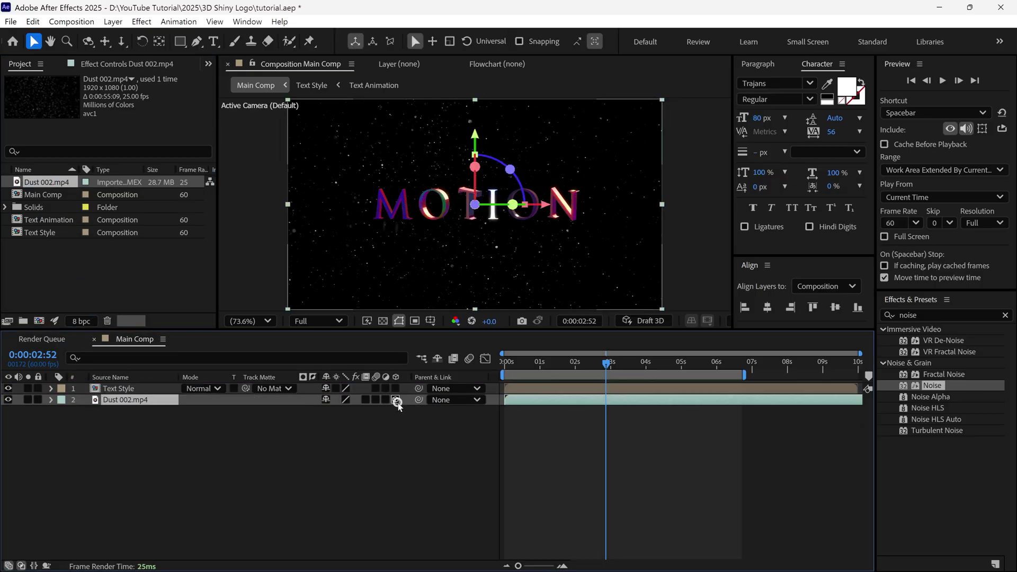
{"action": "left_click_drag", "start_coordinate": [612, 365], "coordinate": [657, 371]}
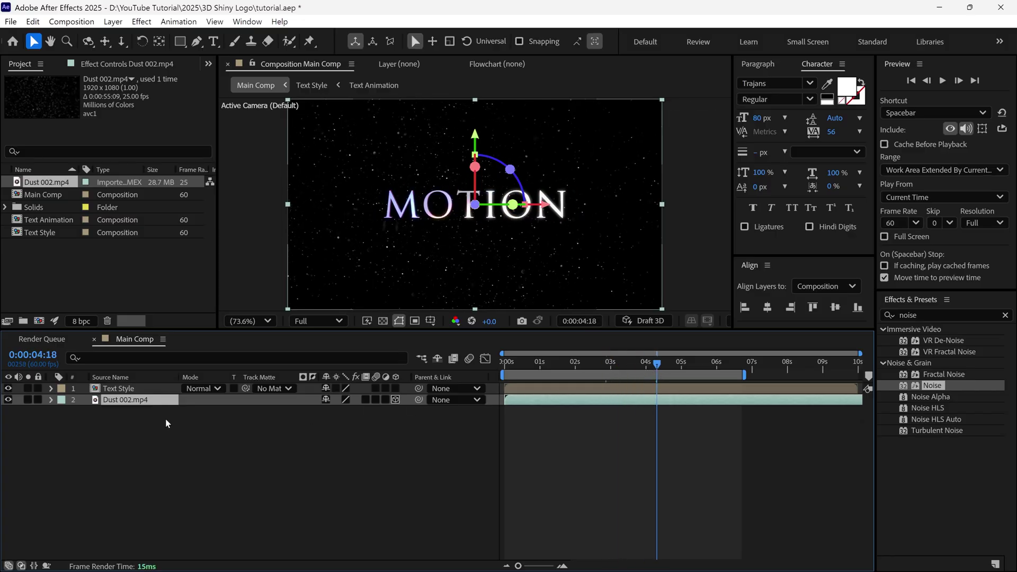
{"action": "key", "text": "alt+shift+p"}
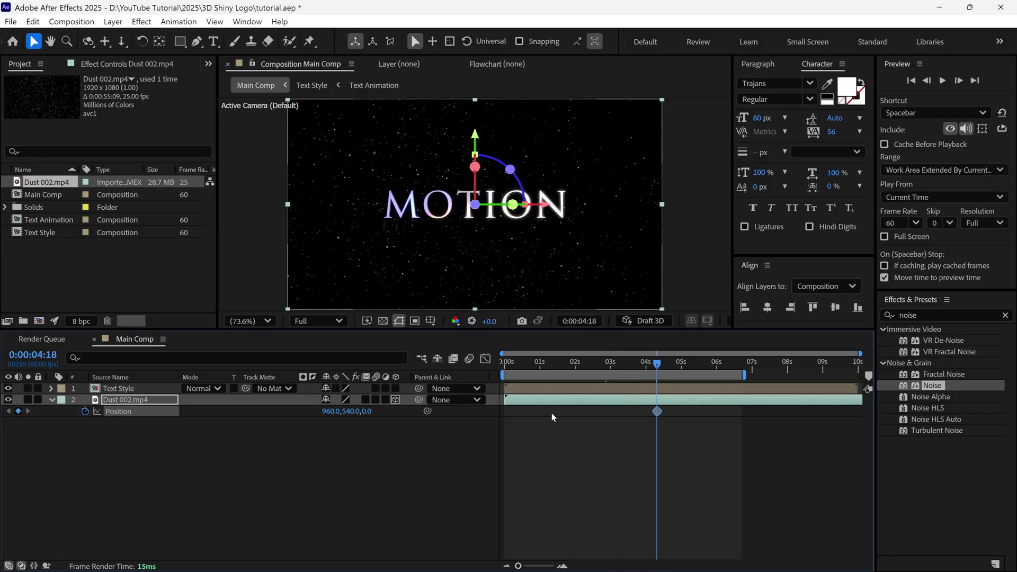
{"action": "key", "text": "Home"}
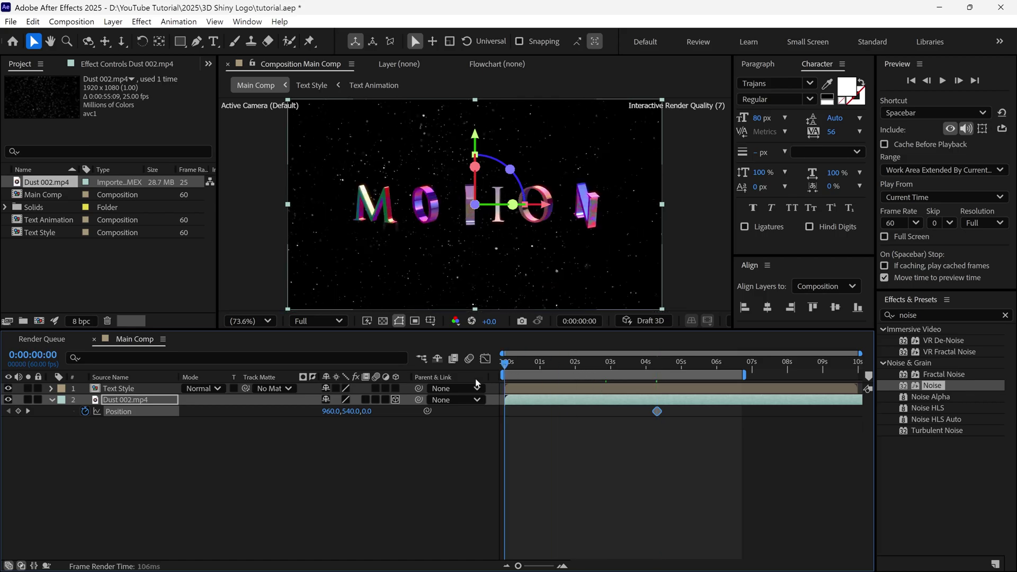
{"action": "left_click_drag", "start_coordinate": [368, 418], "coordinate": [651, 454]}
{"action": "key", "text": "space"}
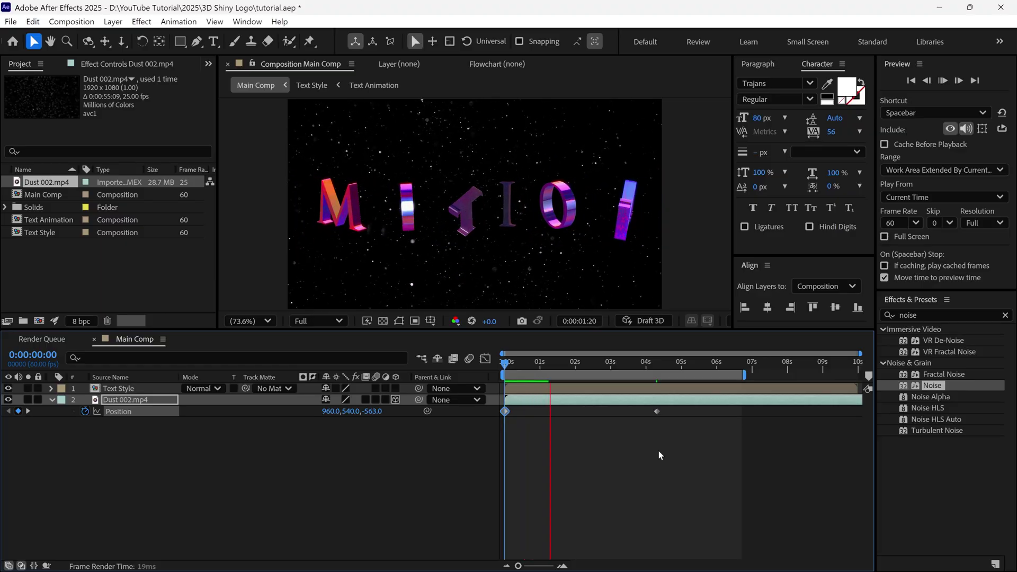
Easy-ease both Position keyframes and shape the speed curve so the dust slows gradually.
{"action": "left_click_drag", "start_coordinate": [683, 430], "coordinate": [479, 405]}
{"action": "key", "text": "F9"}
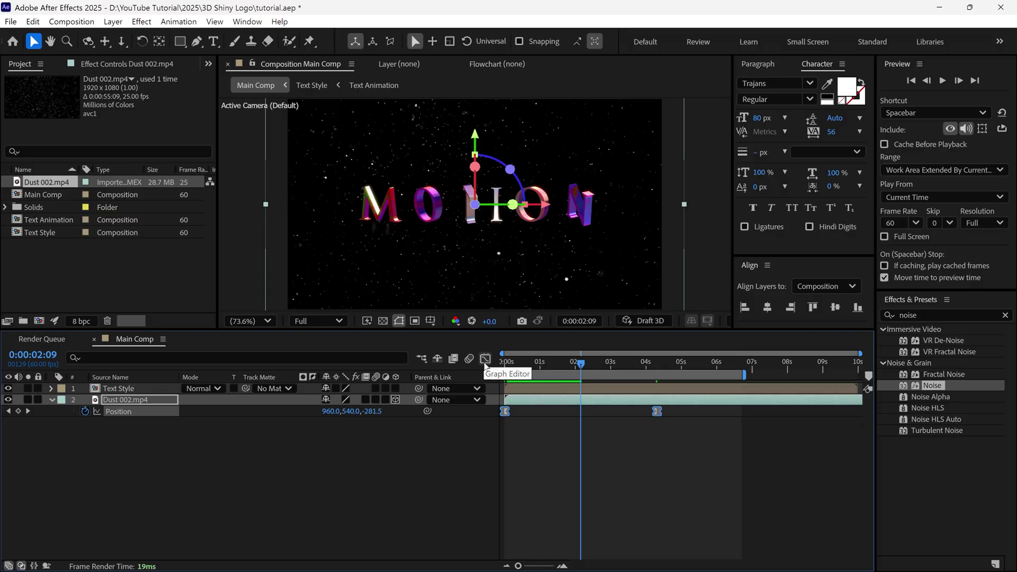
{"action": "left_click", "coordinate": [485, 360]}
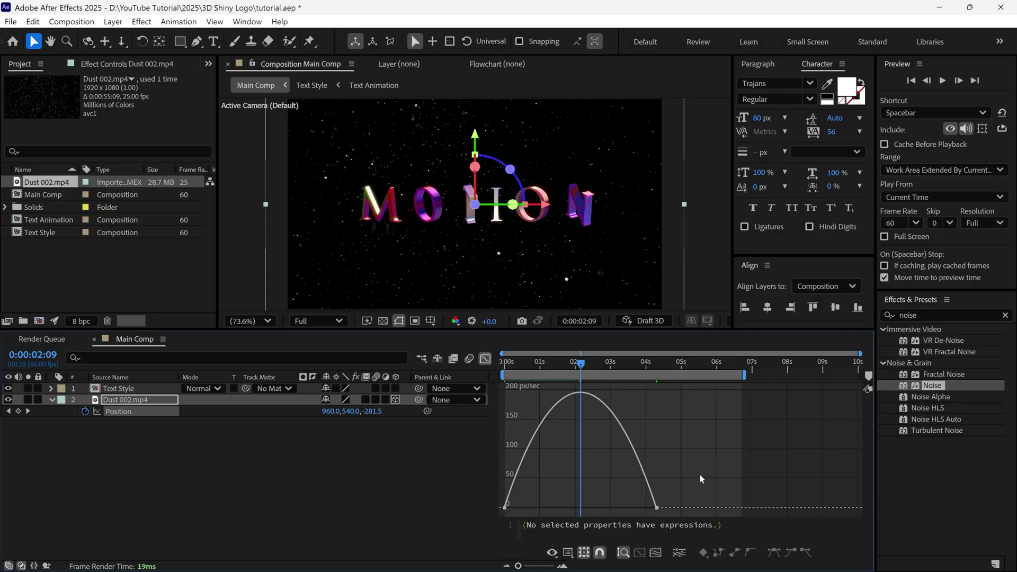
{"action": "left_click_drag", "start_coordinate": [630, 510], "coordinate": [505, 441]}
{"action": "left_click", "coordinate": [485, 359]}
{"action": "key", "text": "Home"}
{"action": "key", "text": "space"}
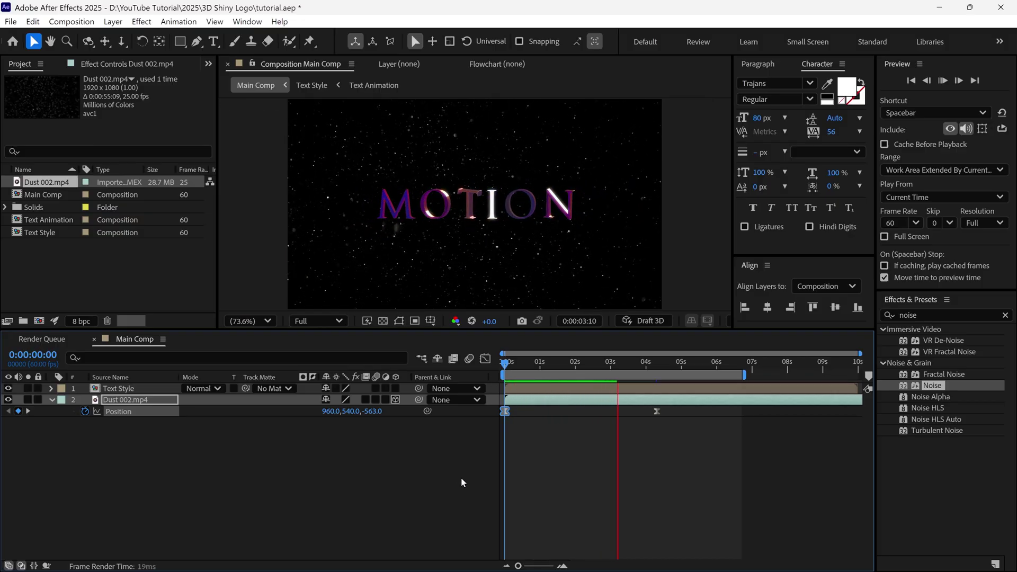
{"action": "left_click", "coordinate": [654, 364]}
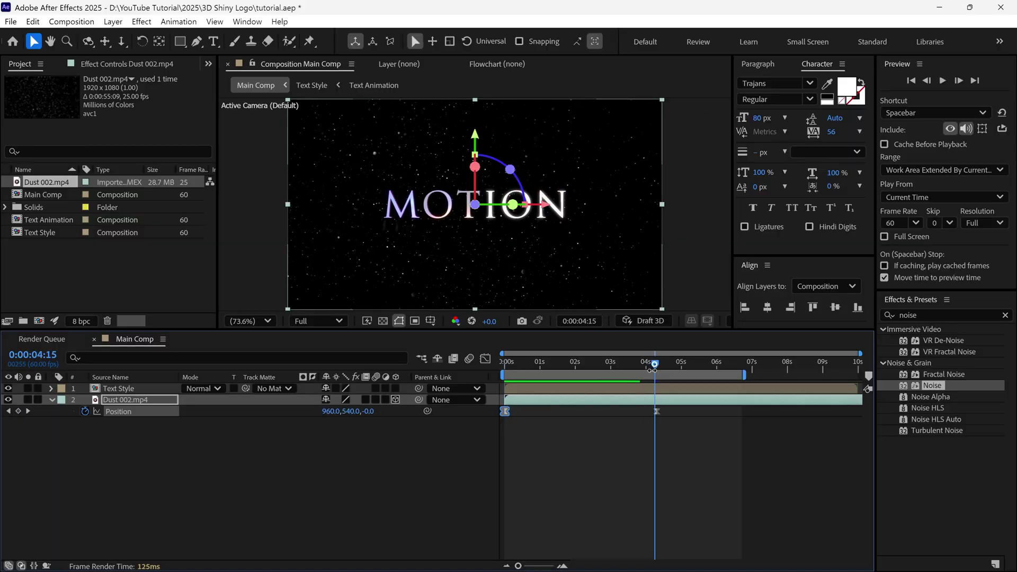
Keyframe the dust's Opacity from 100% at 4:15 down to 0% at 5:17.
{"action": "key", "text": "t"}
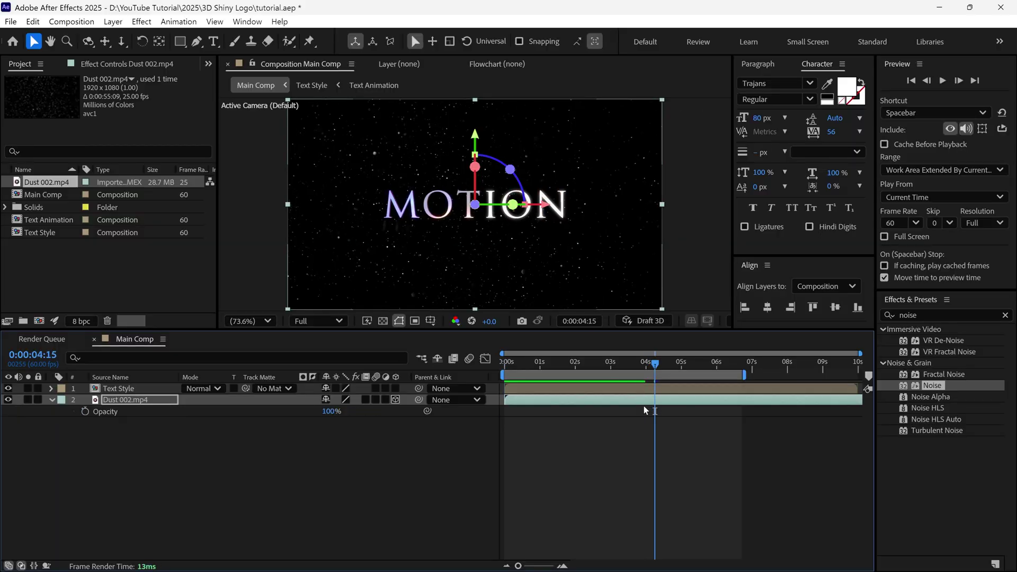
{"action": "left_click", "coordinate": [84, 411]}
{"action": "left_click_drag", "start_coordinate": [655, 364], "coordinate": [691, 372]}
{"action": "left_click_drag", "start_coordinate": [331, 411], "coordinate": [167, 417]}
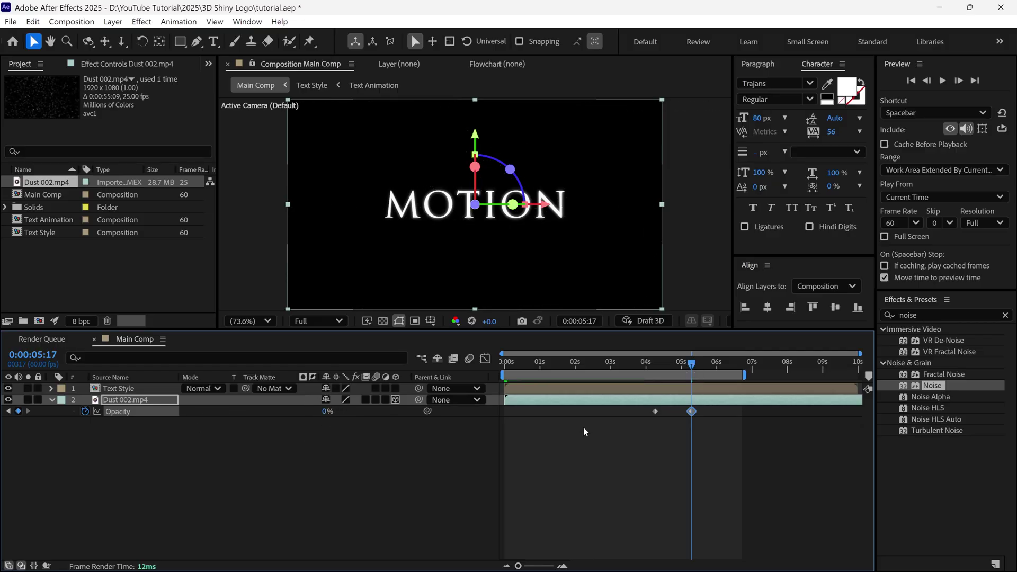
Create a new solid layer named 'bg' beneath the dust layer.
{"action": "left_click", "coordinate": [1005, 315]}
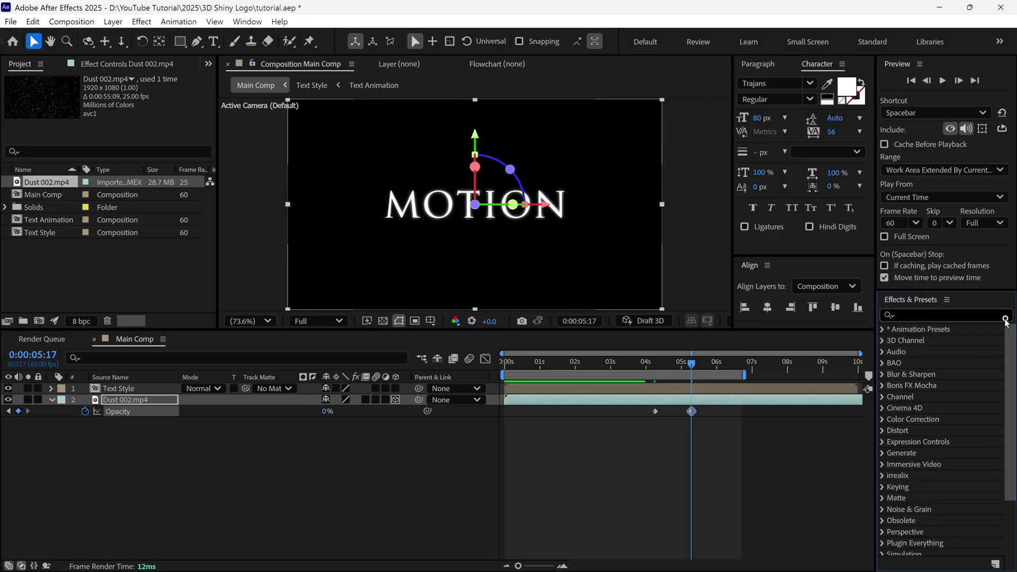
{"action": "right_click", "coordinate": [247, 450]}
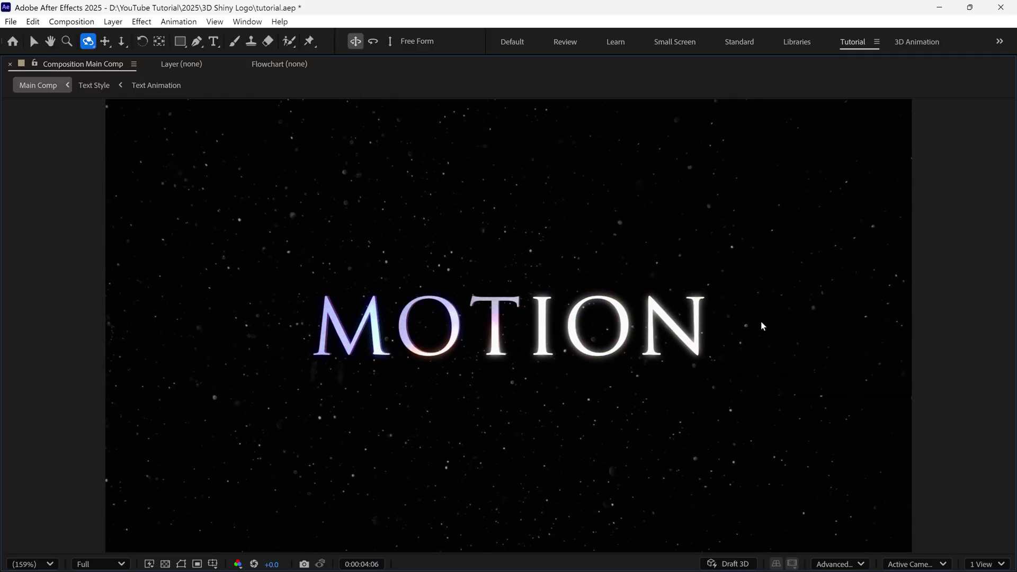
{"action": "key", "text": "grave"}
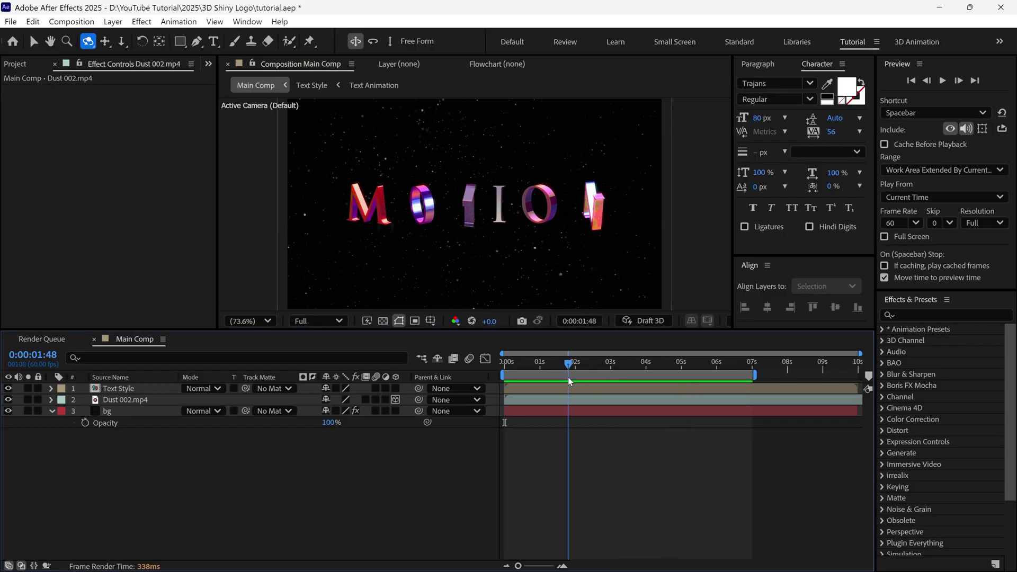